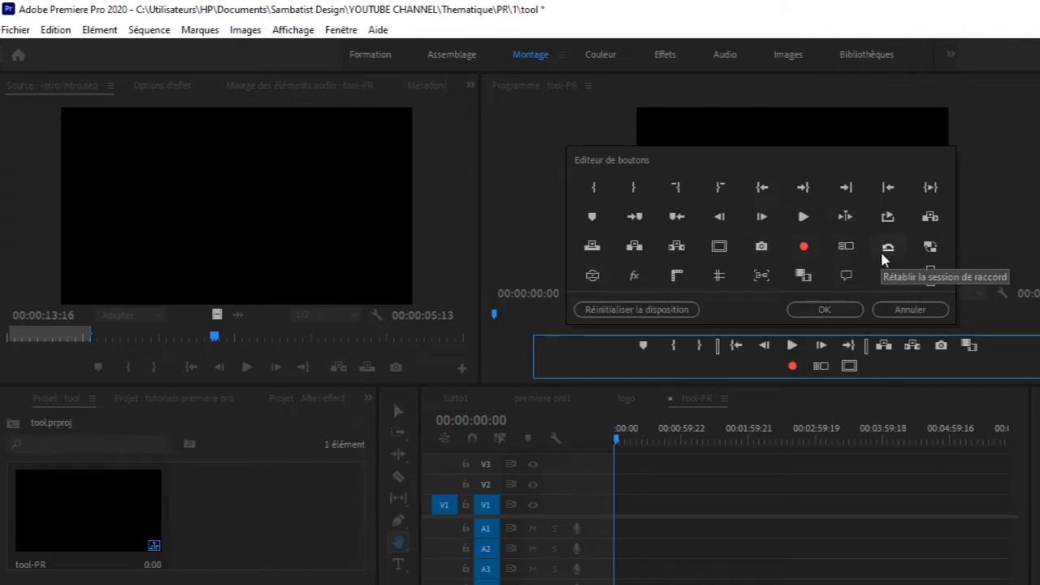
Step: Close the button editor without changes, try the Program monitor zoom at 10 % and 200 %, and return it to Adapter
left_click(901, 308)
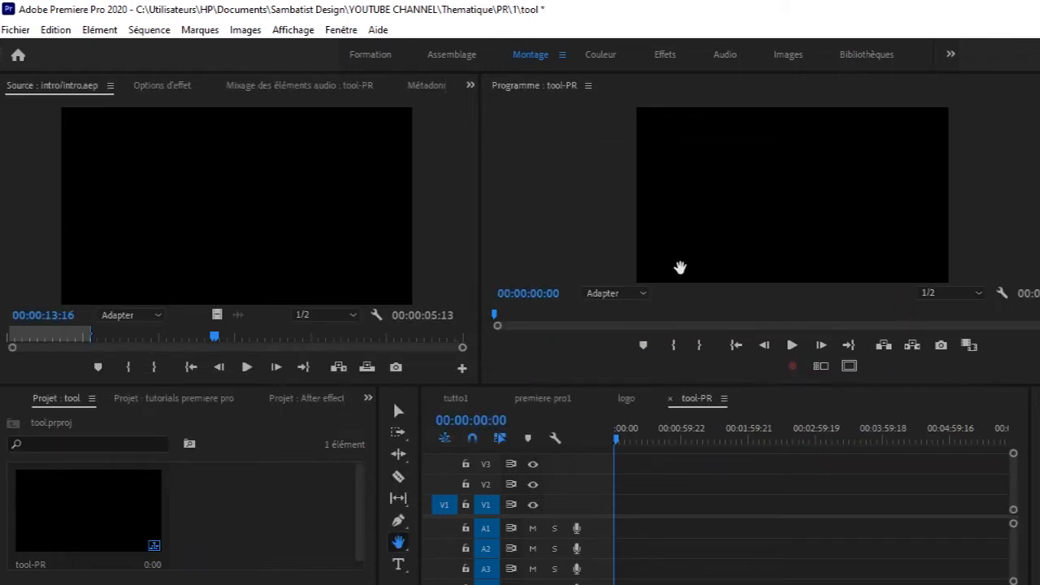
left_click(643, 294)
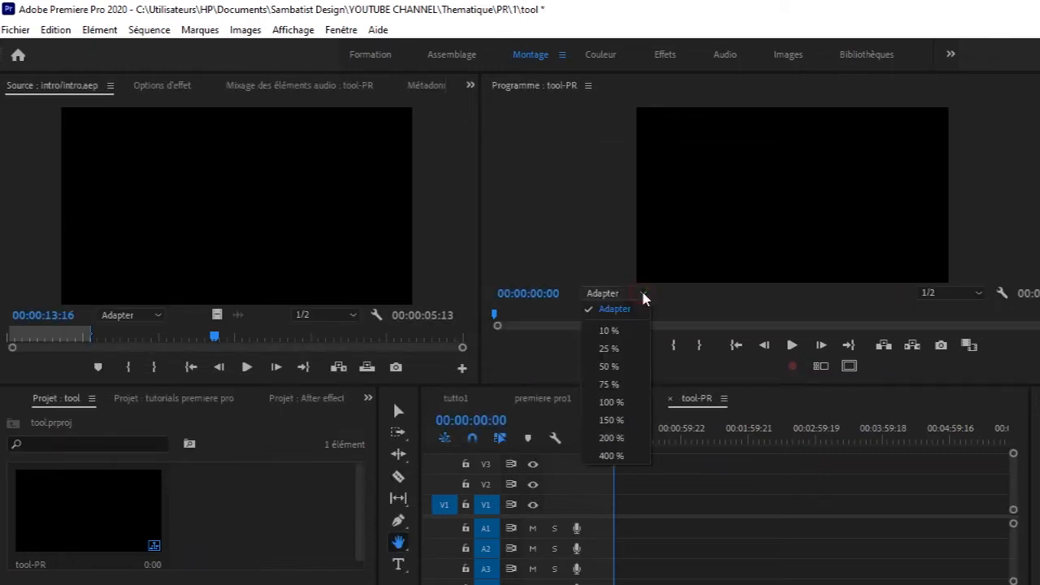
left_click(621, 332)
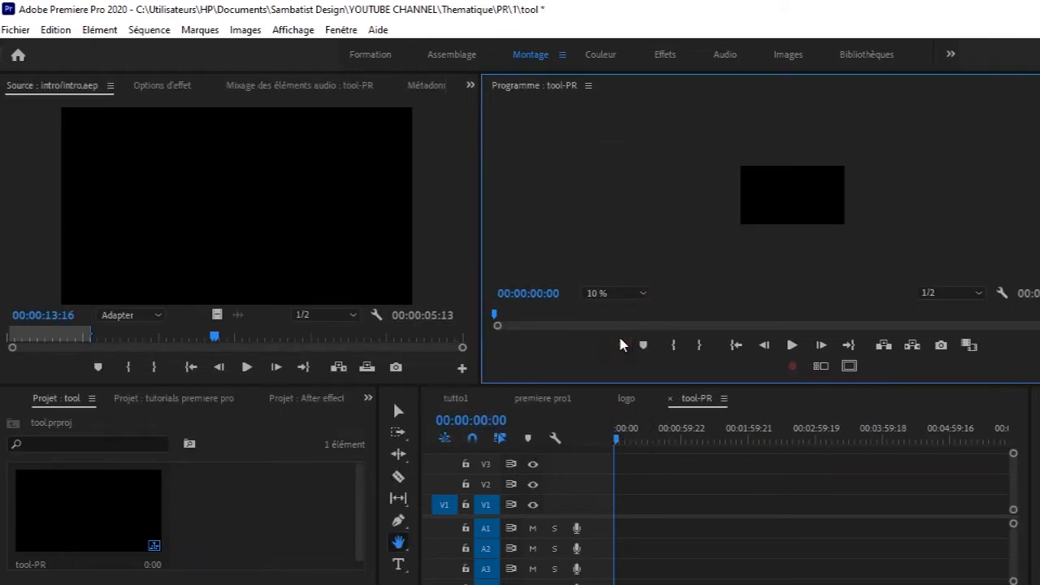
left_click(643, 294)
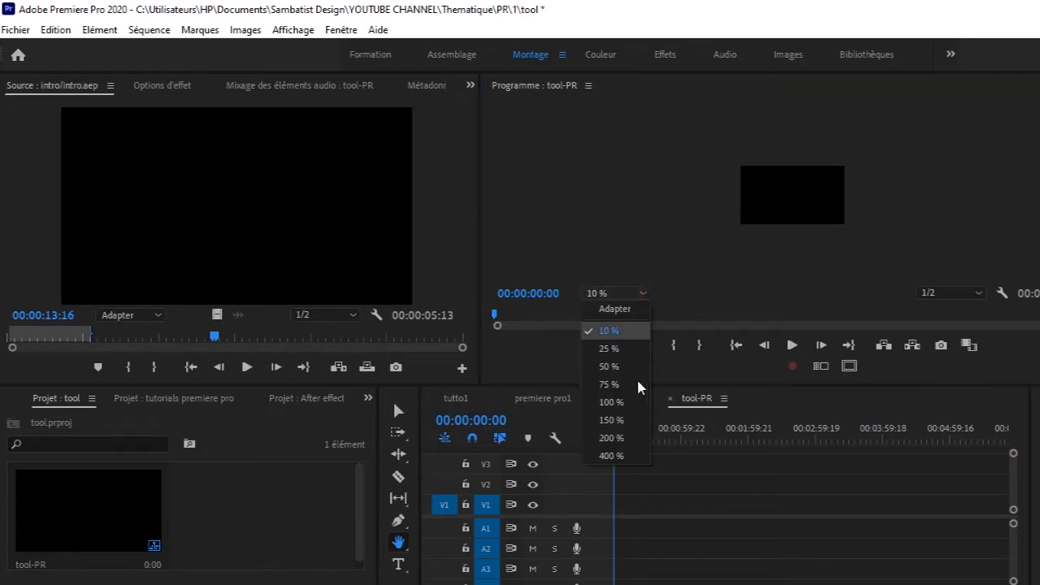
left_click(613, 437)
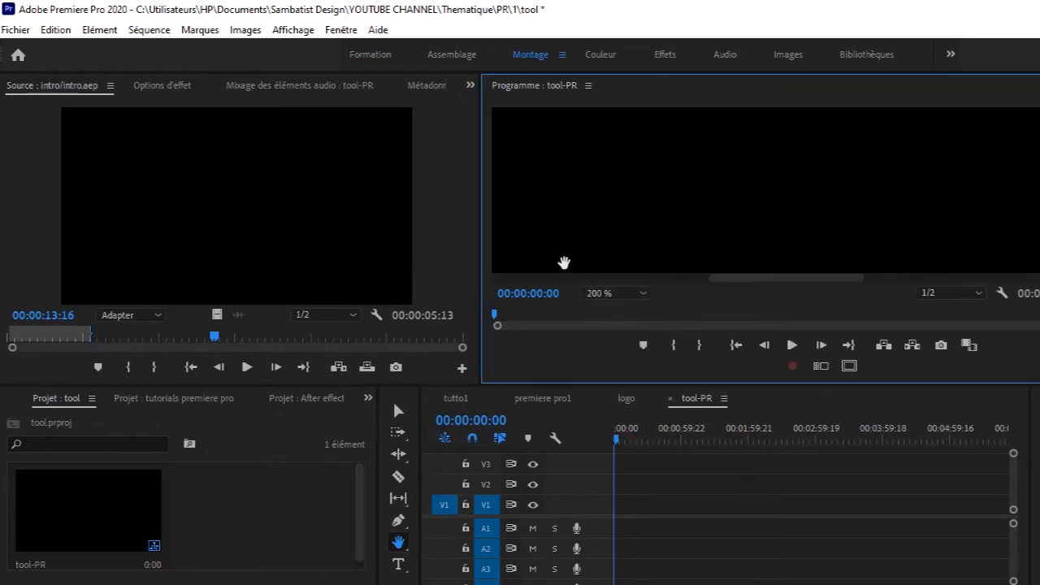
left_click(638, 296)
left_click(623, 316)
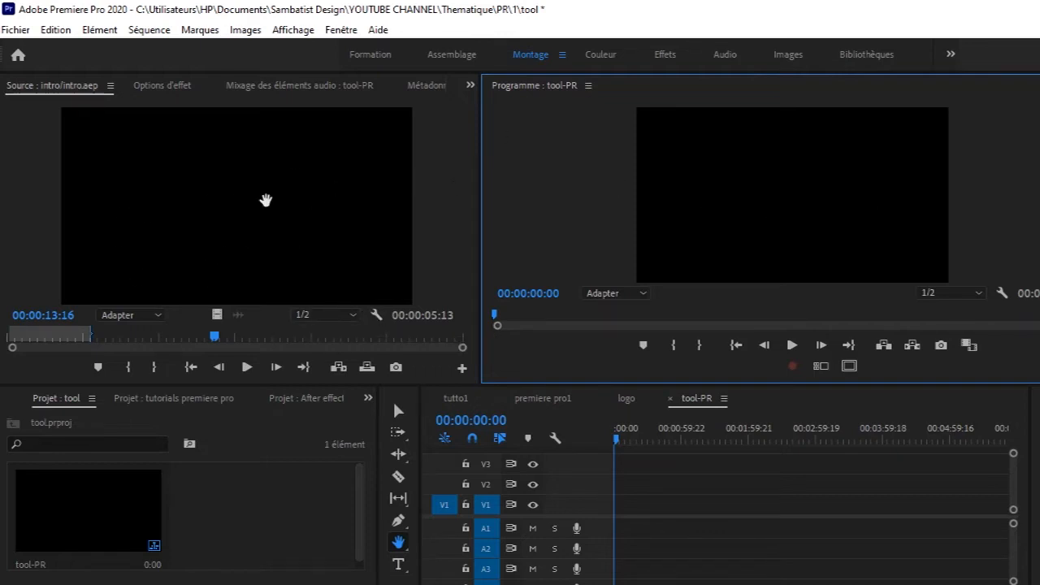
Step: Import the production ID_3996974 video from folder 2 into the tool project
left_click(226, 519)
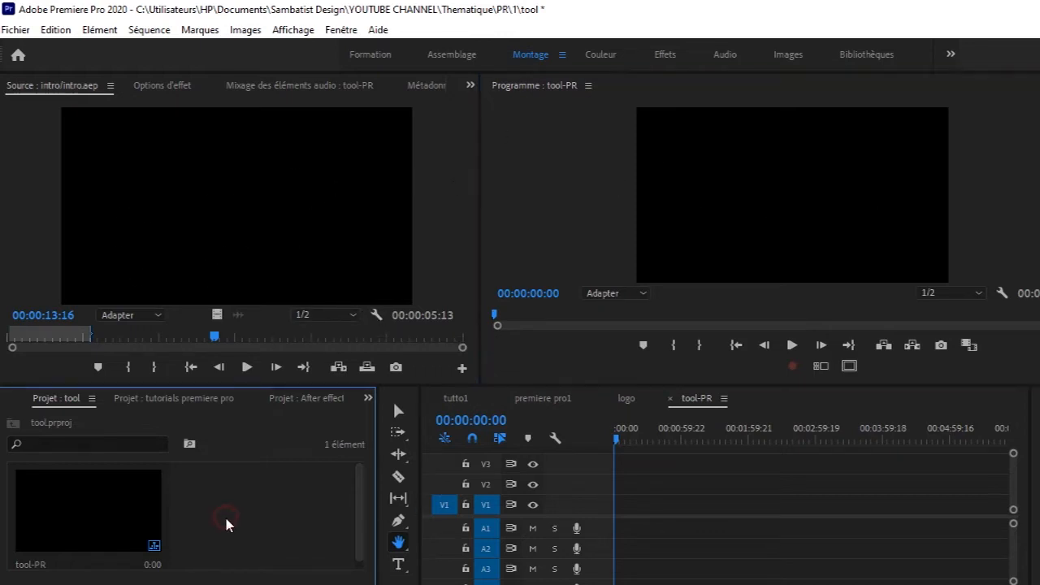
key("ctrl+i")
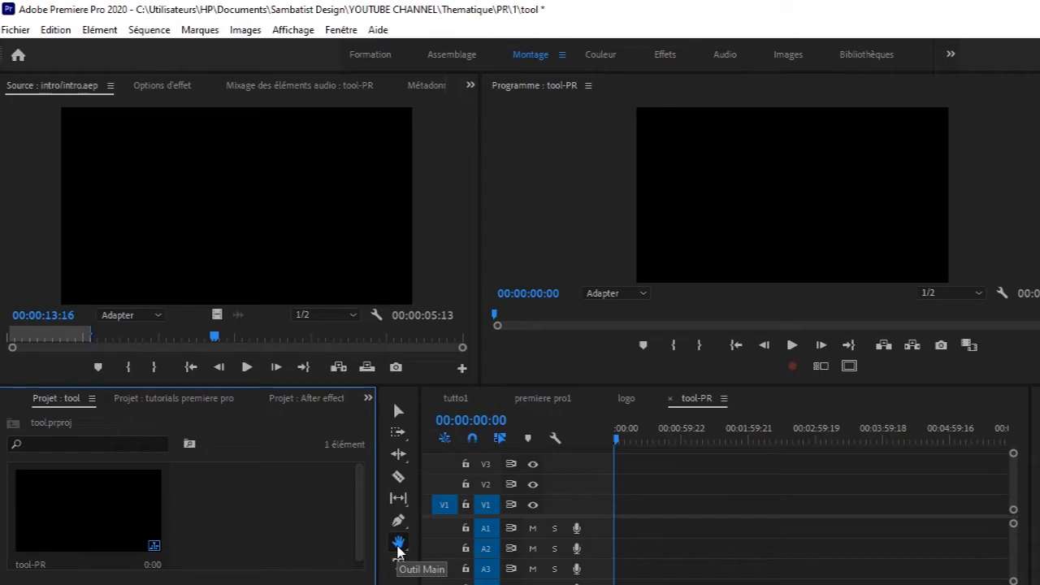
double_click(302, 538)
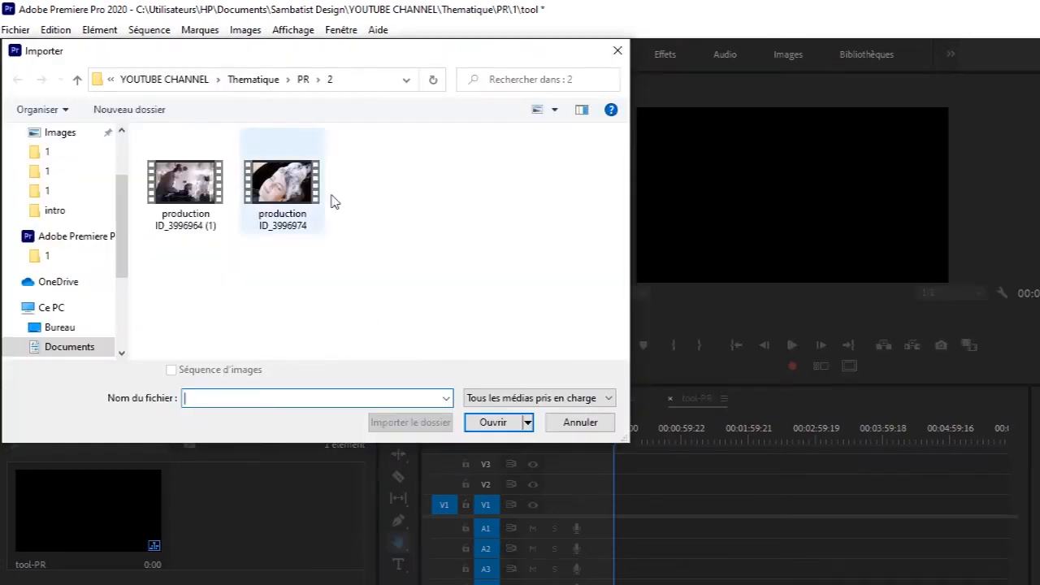
double_click(276, 203)
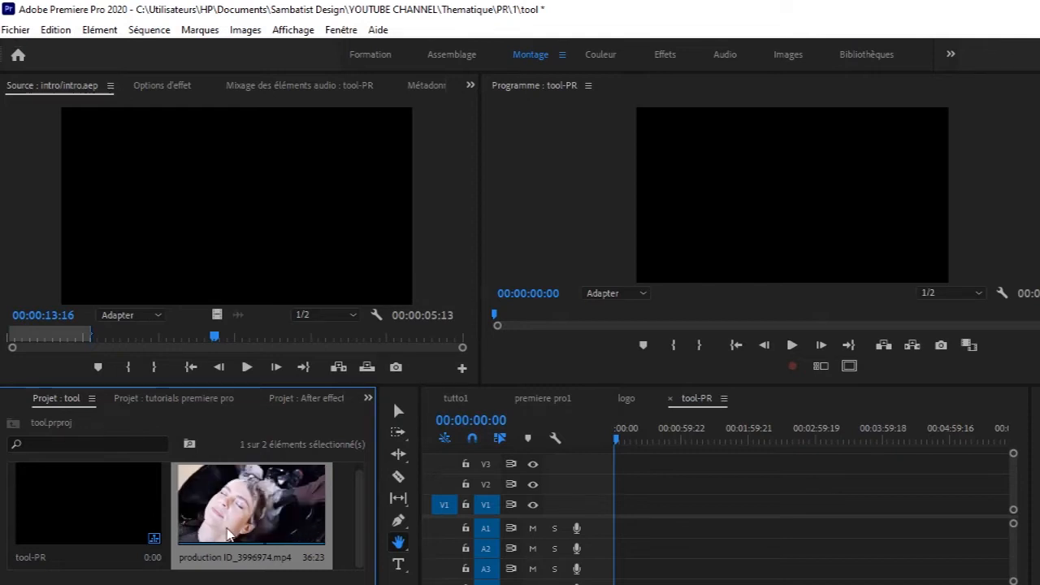
Step: Load production ID_3996974.mp4 in the Source monitor, play it from the start and mark an in-to-out range of about 2 seconds near 9 seconds
double_click(279, 518)
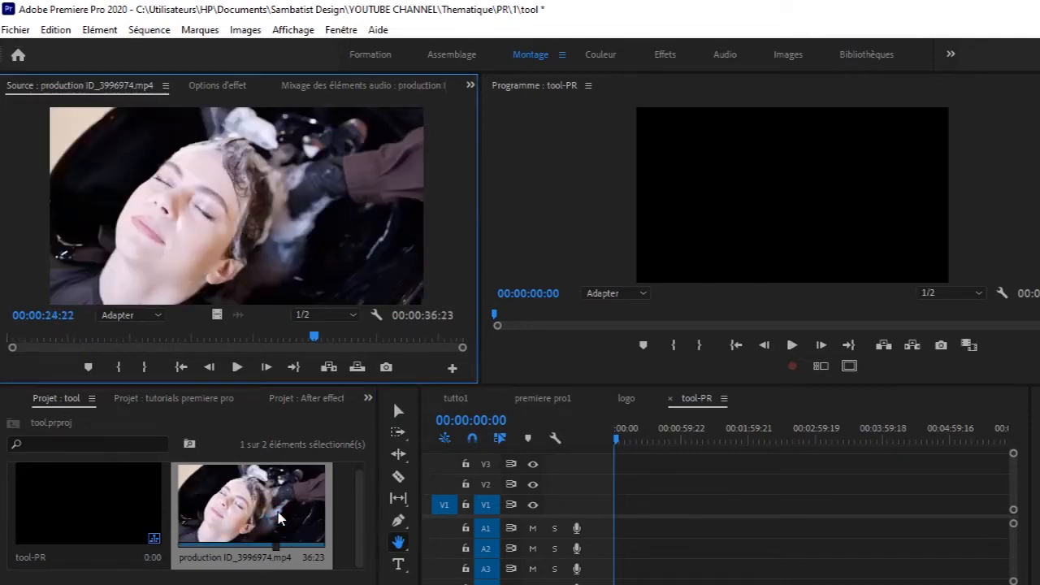
left_click_drag(314, 337, 12, 337)
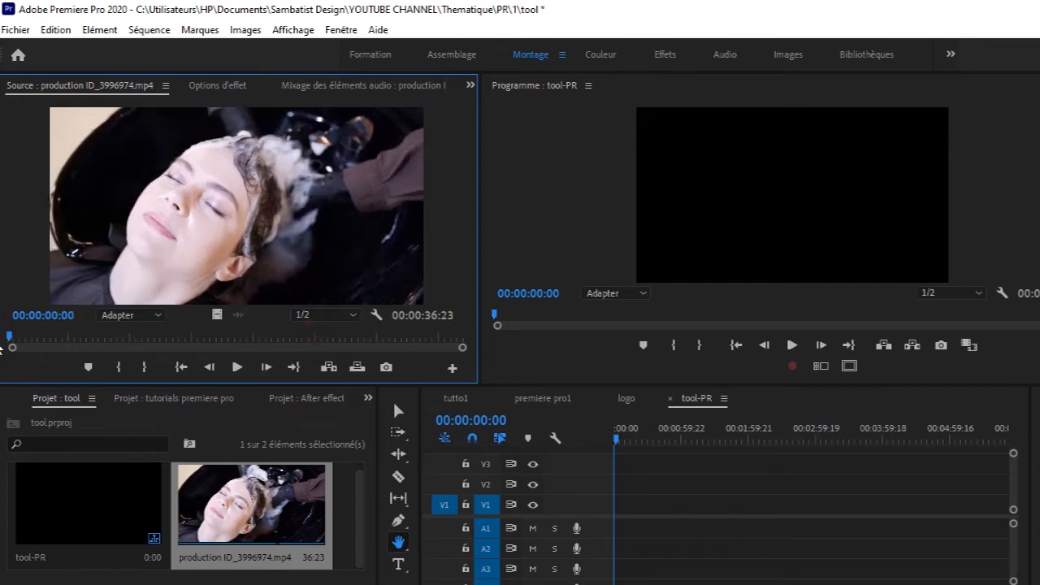
left_click(237, 367)
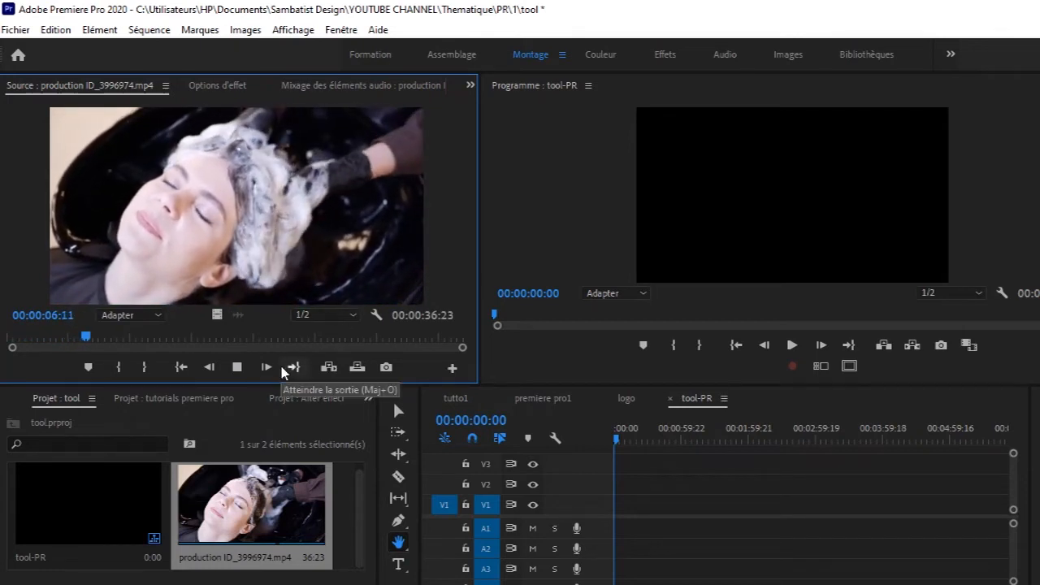
left_click(124, 366)
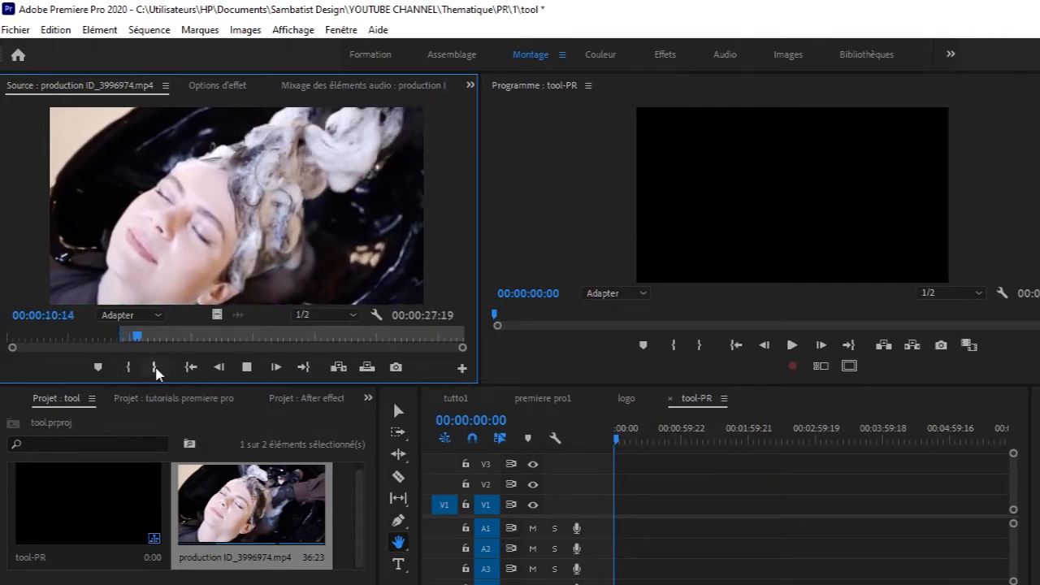
left_click(154, 366)
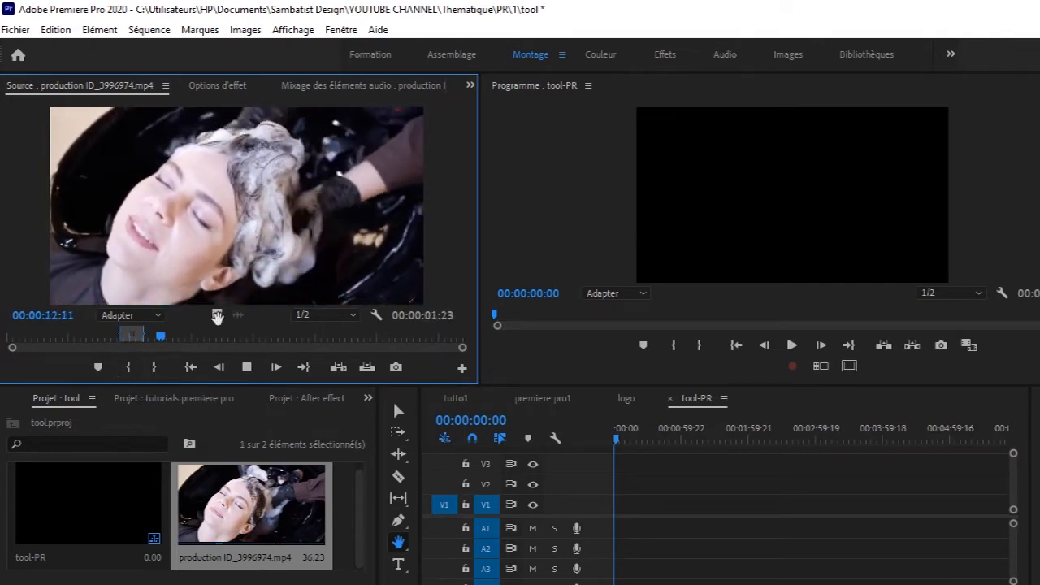
left_click(246, 366)
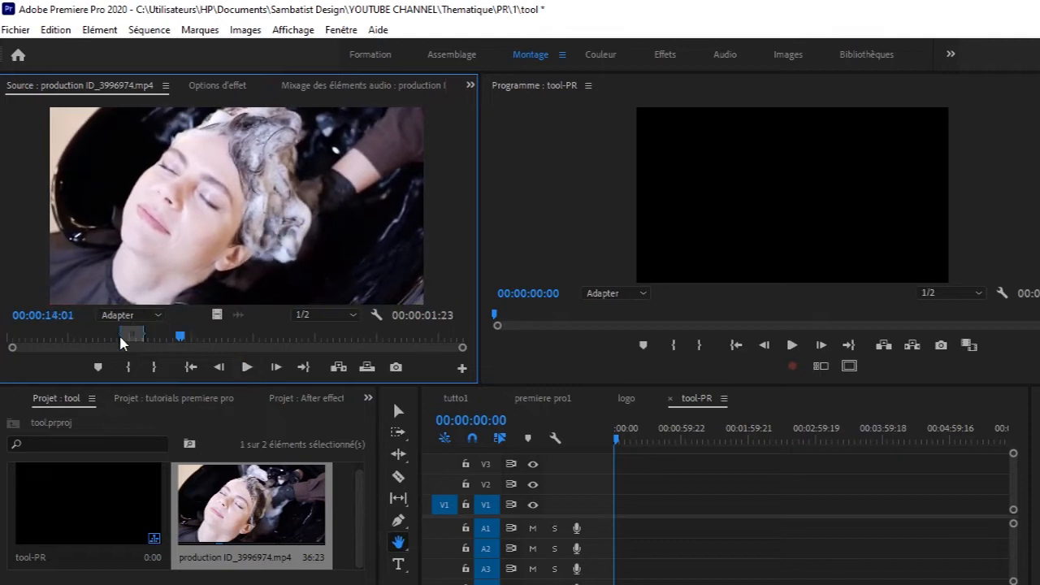
Step: Place only the video of the marked range at the start of track V1, keeping the existing sequence settings
left_click_drag(214, 315, 584, 351)
left_click_drag(613, 485, 616, 509)
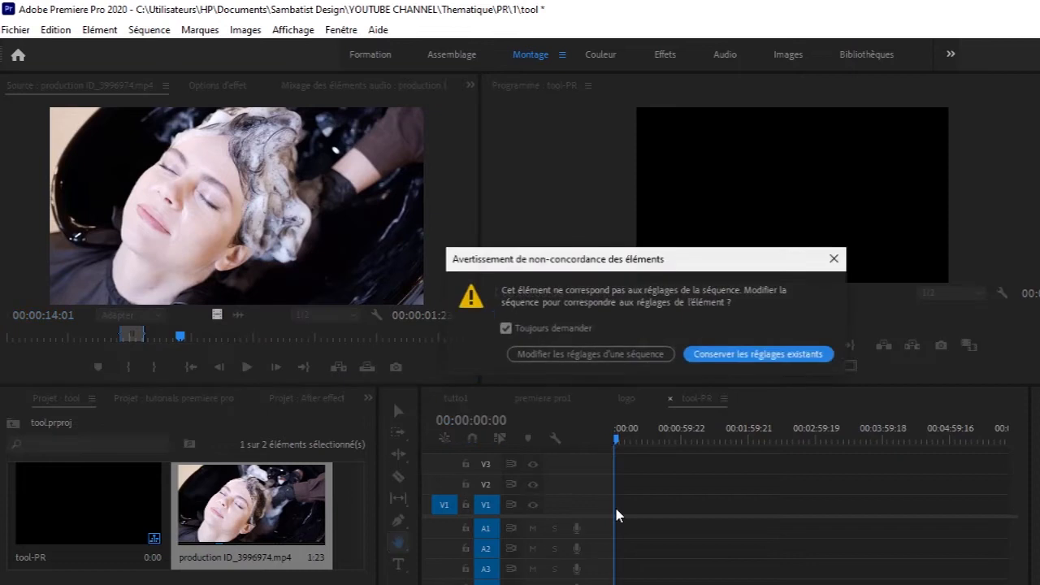
left_click(717, 355)
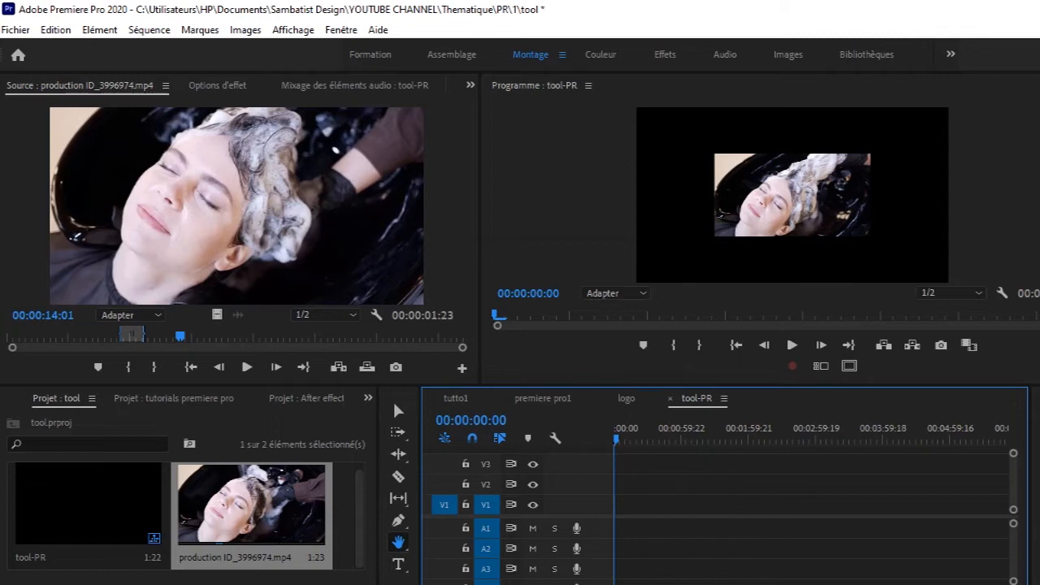
Step: Play back the placed clip in the tool-PR sequence
key("equal")
key("equal")
key("equal")
key("equal")
key("equal")
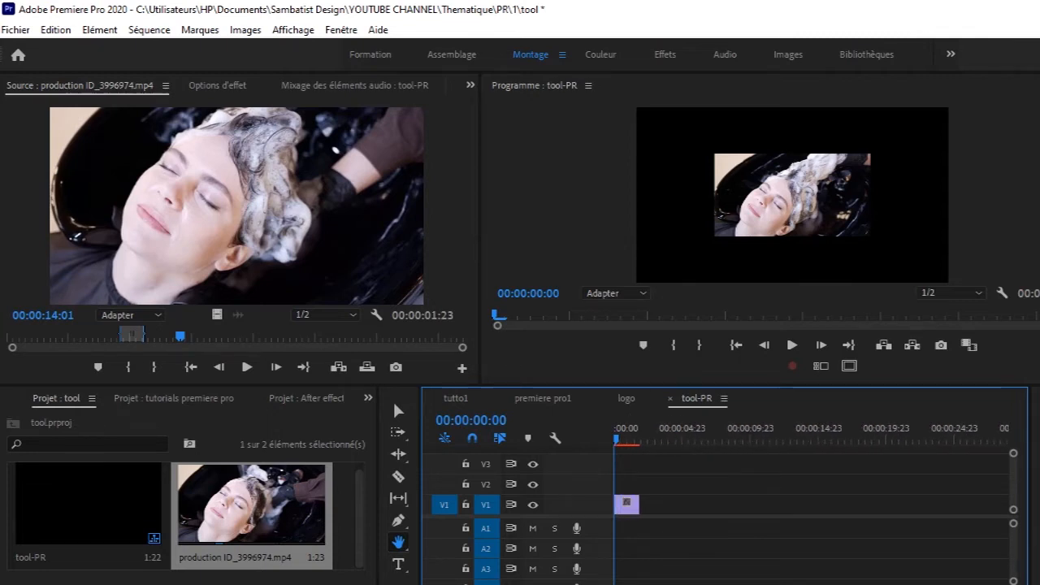
key("equal")
key("space")
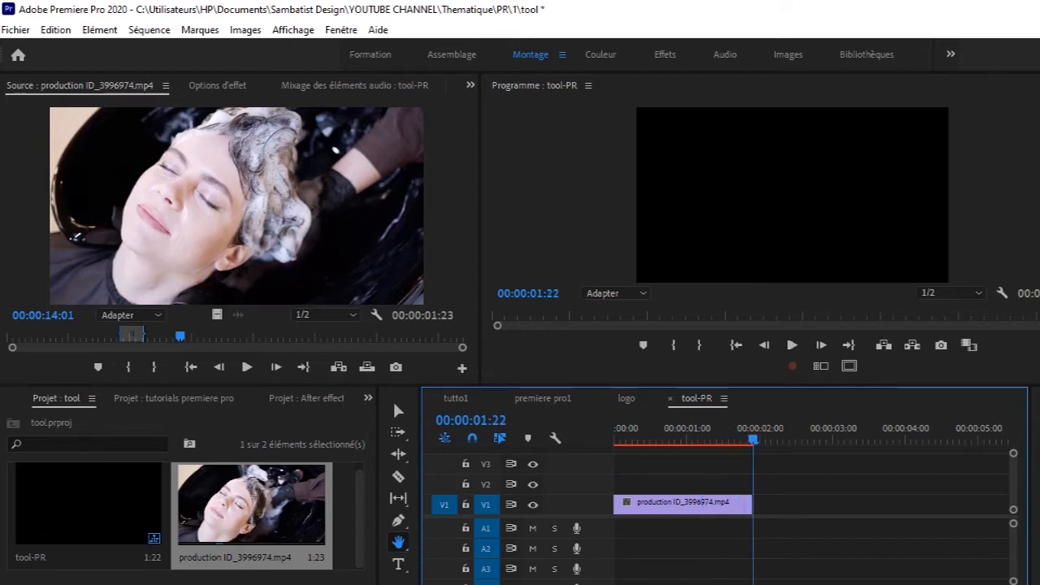
key("space")
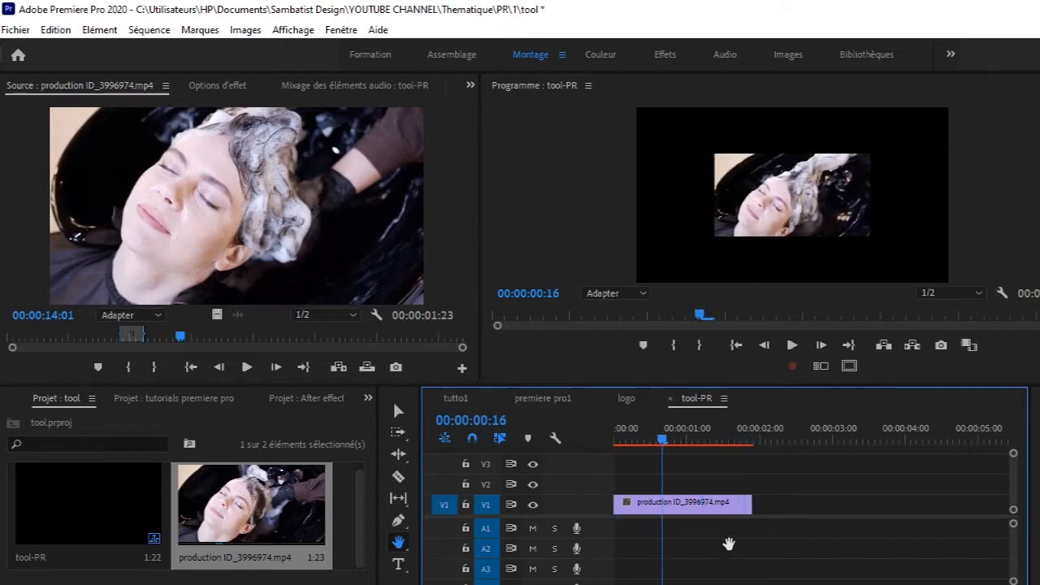
Step: Toggle the visibility of video track V1 off and on twice
left_click(533, 505)
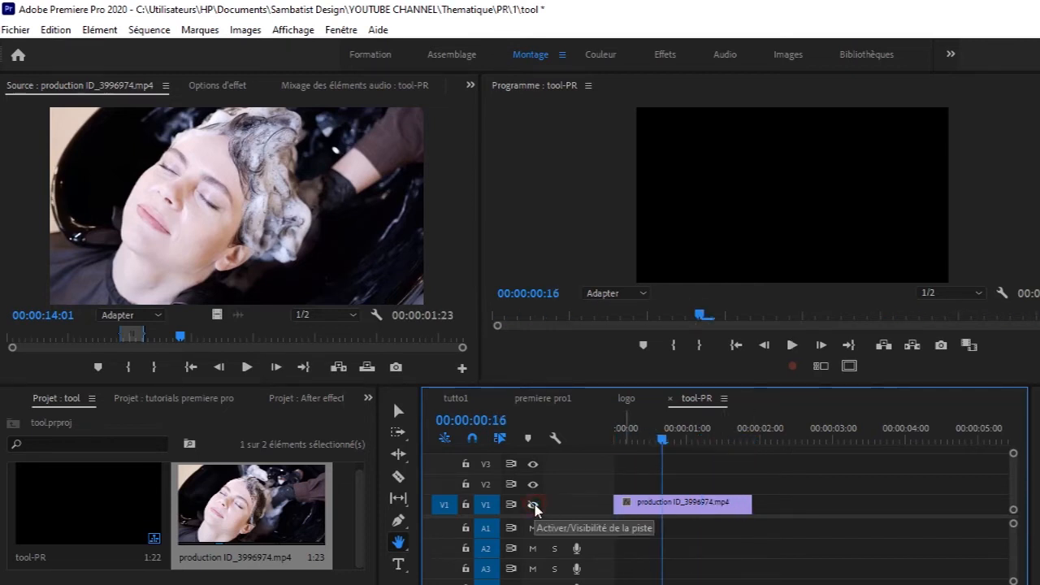
left_click(534, 504)
left_click(534, 505)
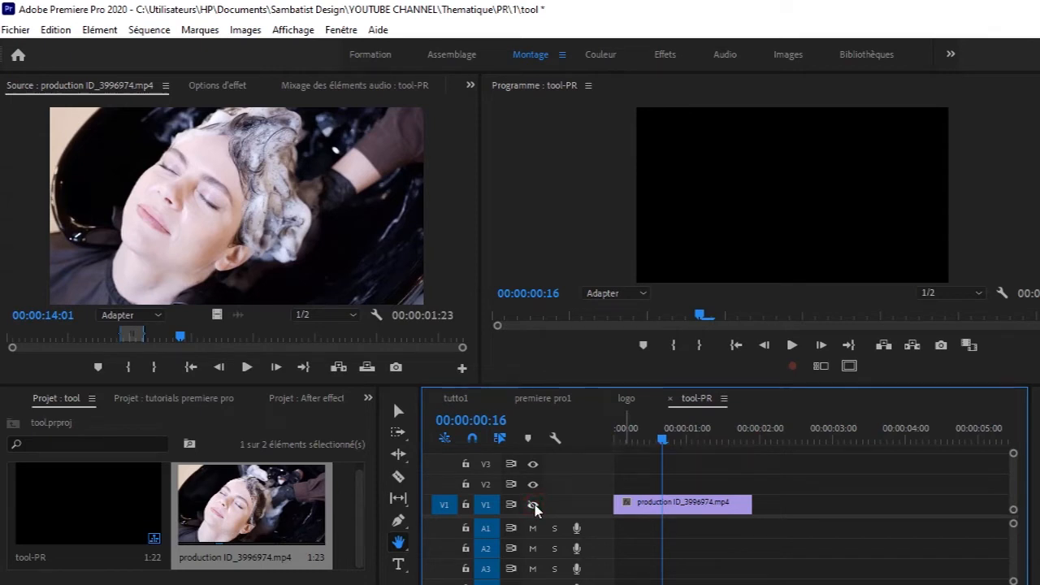
left_click(534, 504)
Step: Lock video track V1, play part of the sequence with the track locked, and unlock it
left_click(465, 505)
left_click_drag(665, 438, 637, 439)
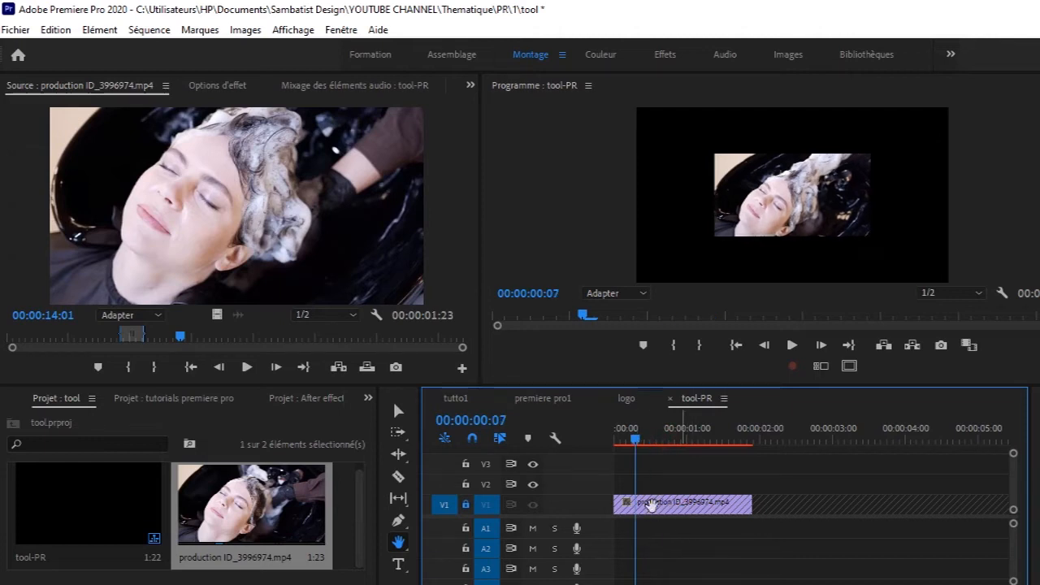
key("space")
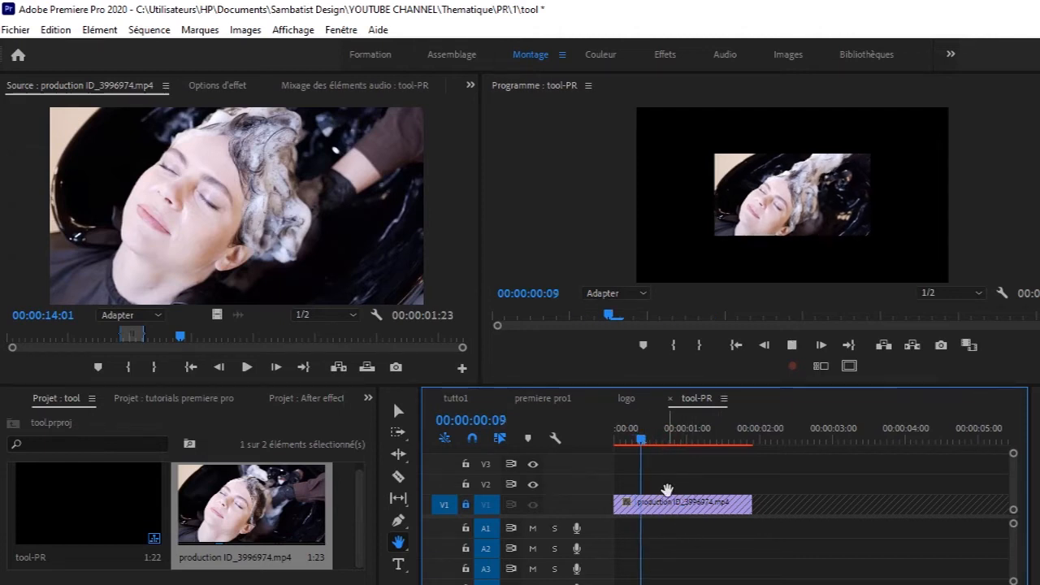
key("space")
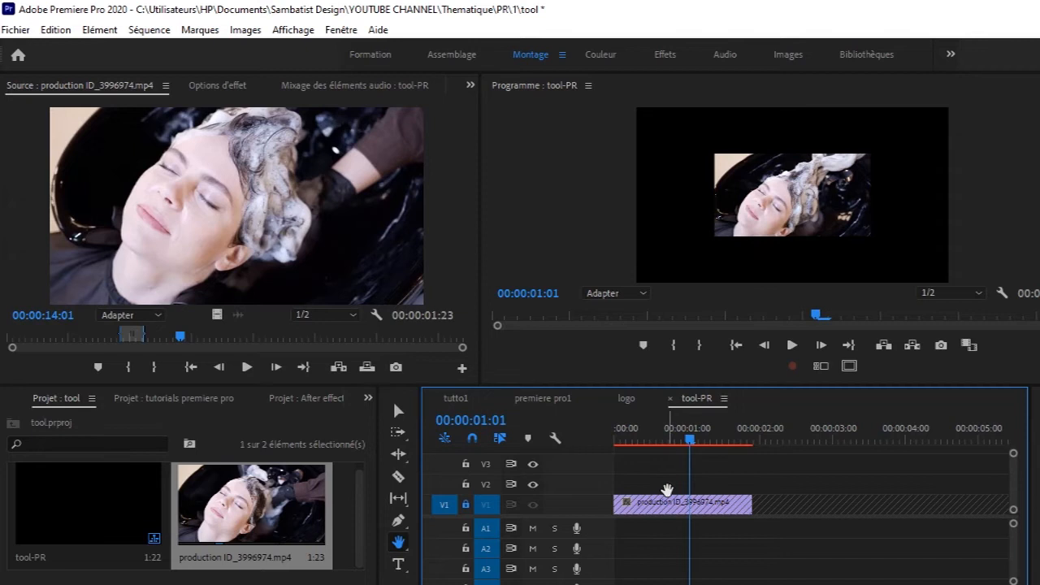
left_click(465, 504)
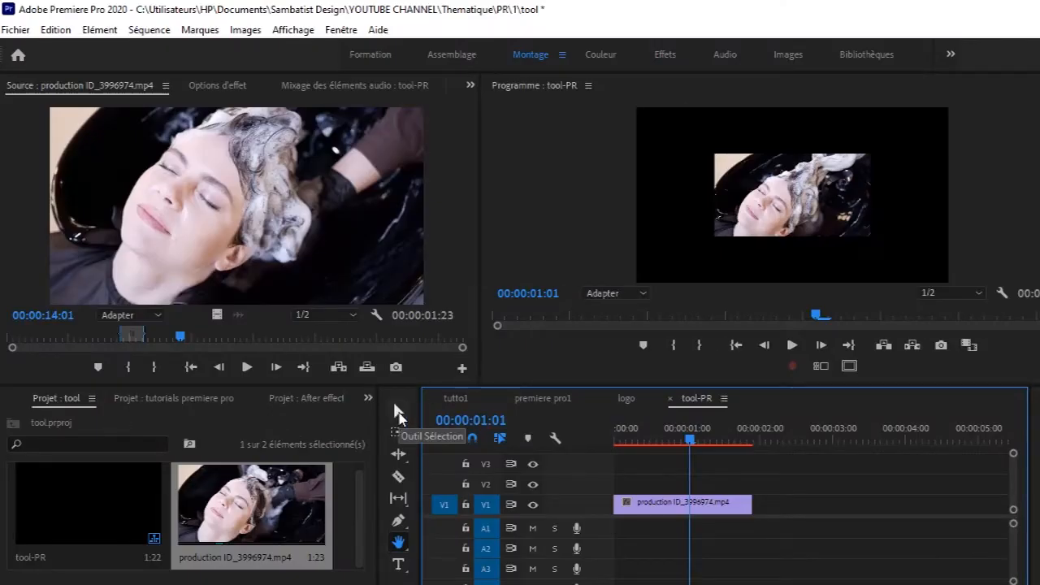
Step: Extend the end of the V1 clip to about 4.4 seconds with the Selection tool
left_click(397, 410)
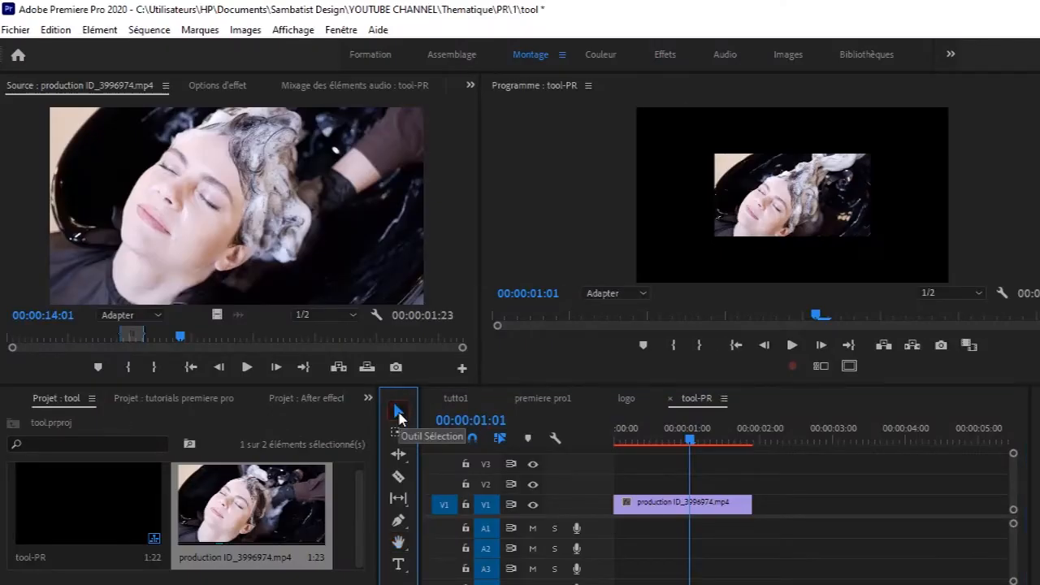
left_click(676, 503)
left_click_drag(668, 504, 601, 510)
left_click_drag(750, 508, 937, 505)
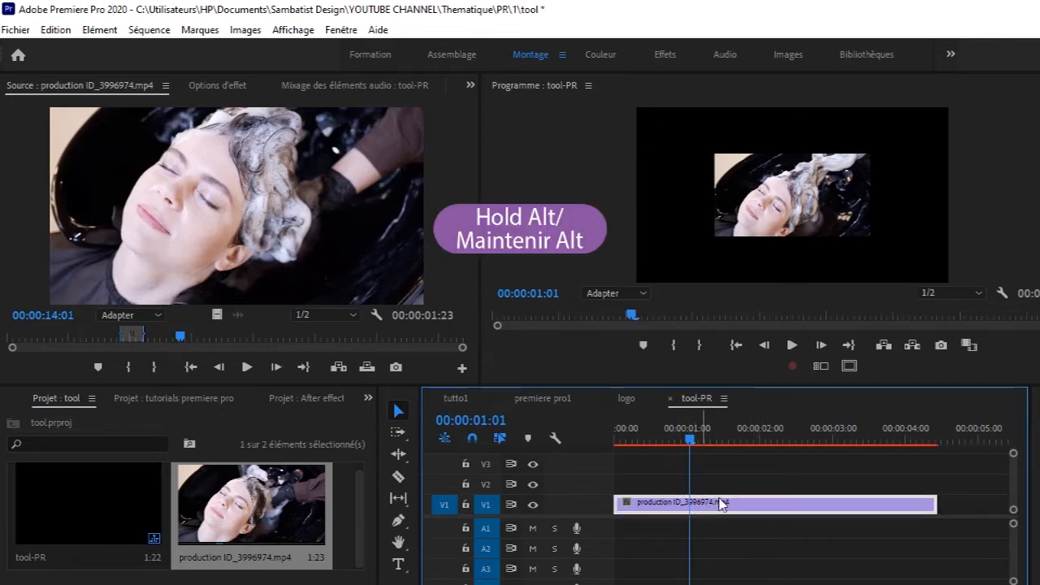
Step: Duplicate the V1 clip onto tracks V2 and V3, aligned at the sequence start
left_click(739, 470)
left_click(733, 507, "alt")
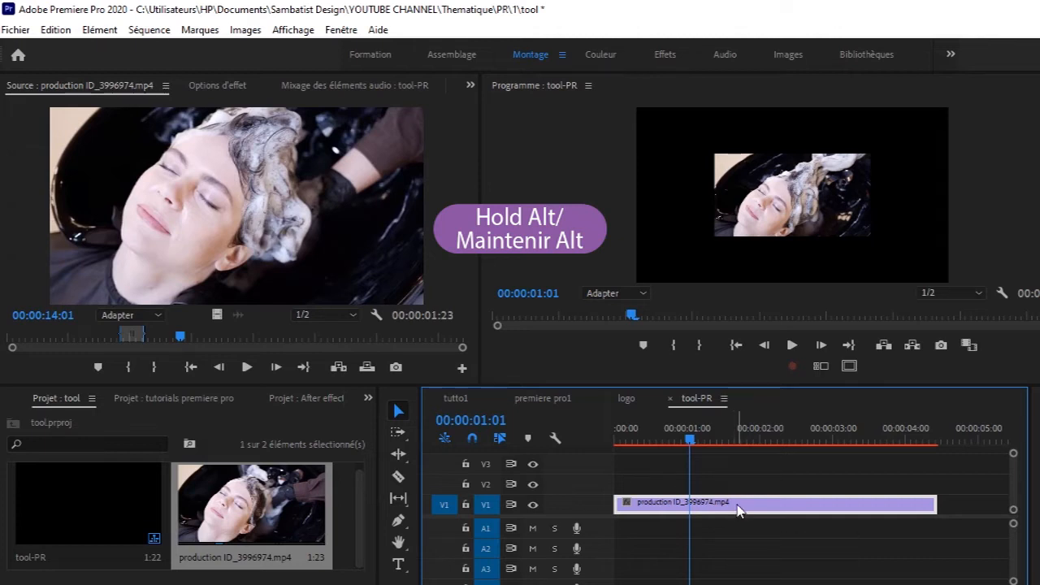
left_click(740, 505, "alt")
left_click_drag(739, 505, 759, 471)
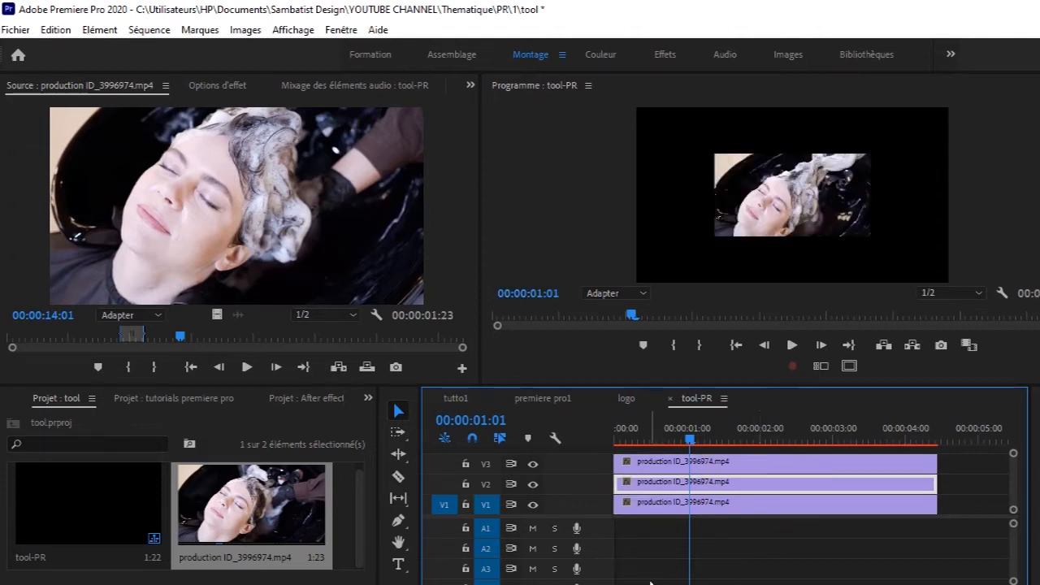
Step: Duplicate the clip four times along V1 with gaps between the copies, and once on V2 directly above the first copy
left_click_drag(504, 580, 611, 580)
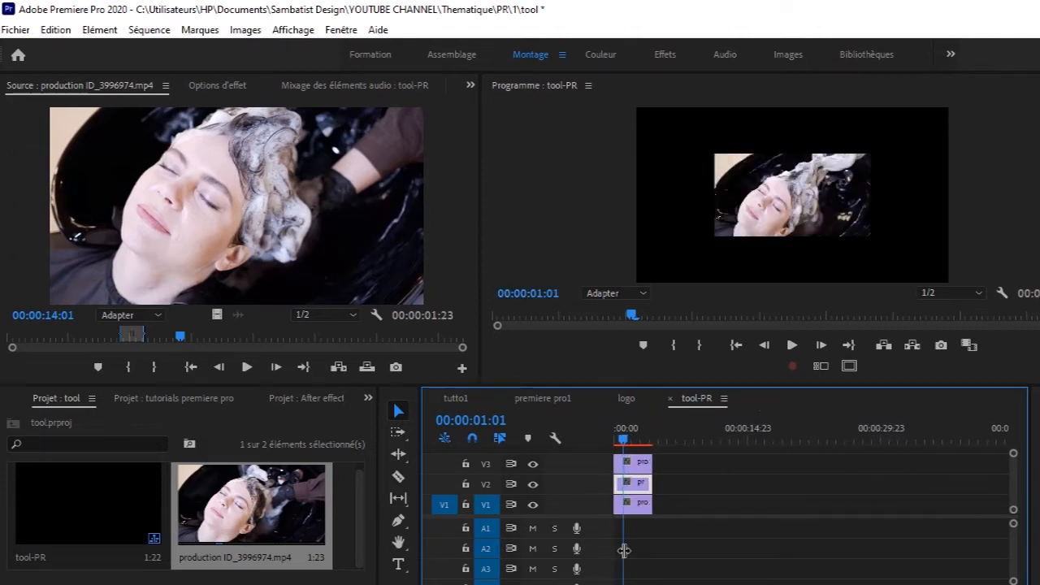
left_click(641, 505)
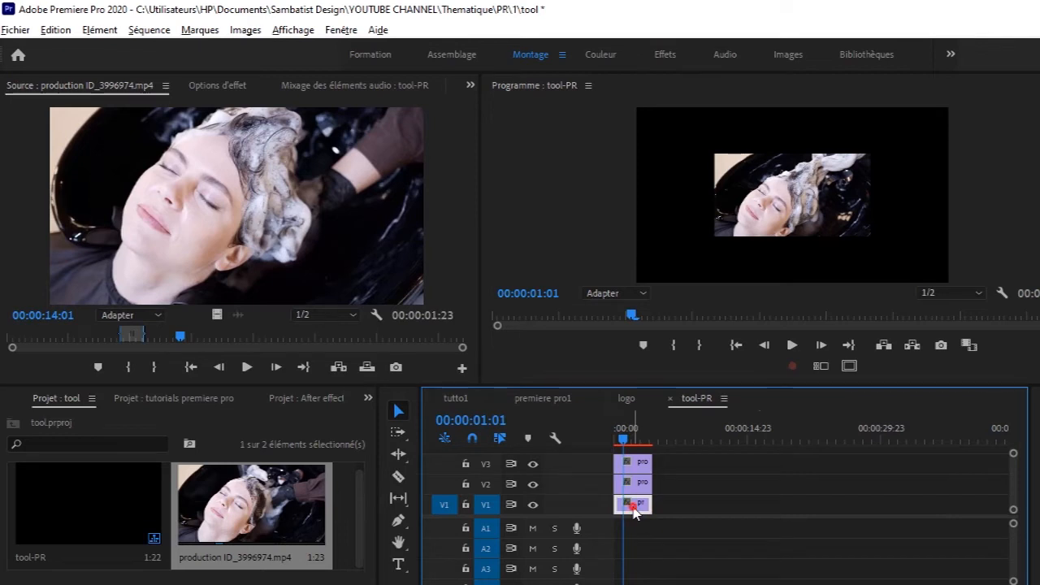
left_click_drag(635, 482, 853, 503)
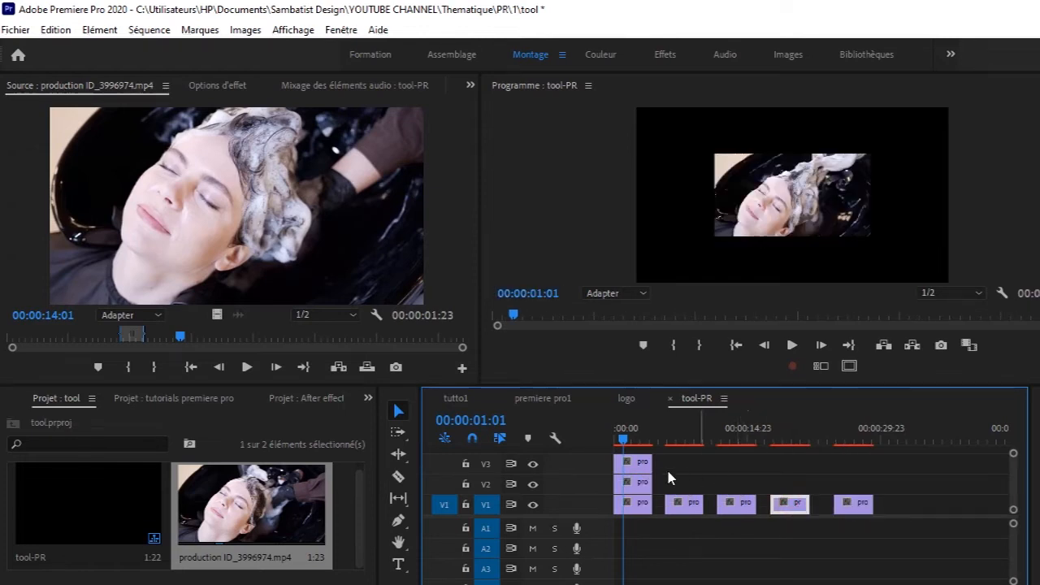
left_click_drag(648, 467, 684, 484)
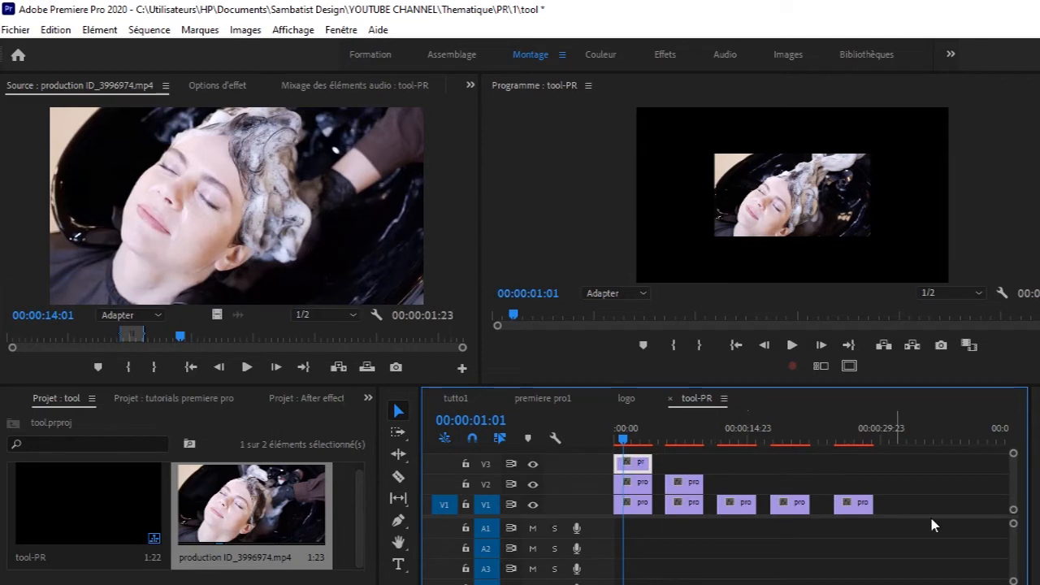
Step: Delete all clips from tracks V1, V2 and V3 of the tool-PR sequence
left_click_drag(932, 520, 625, 469)
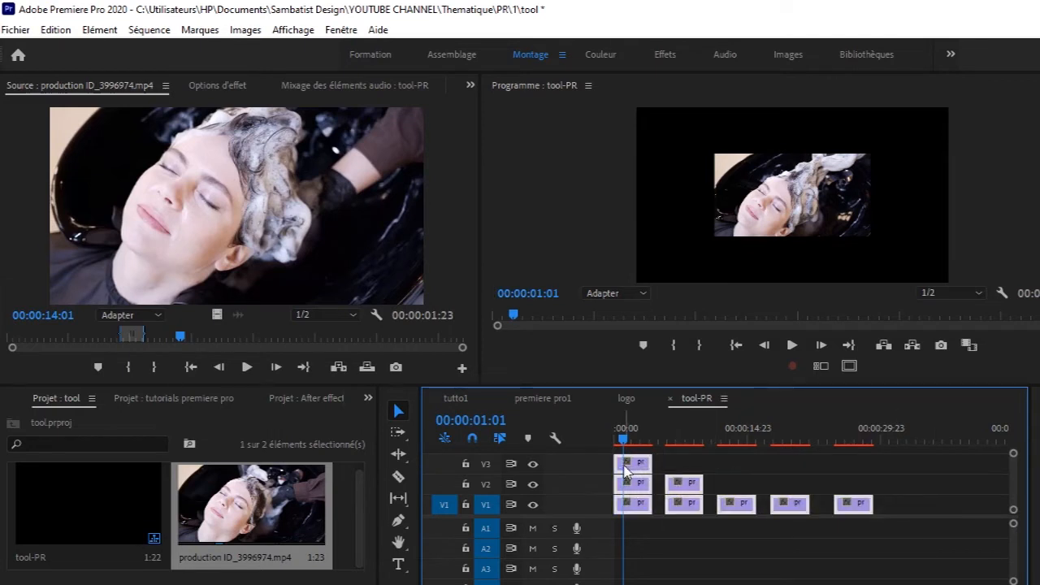
key("Delete")
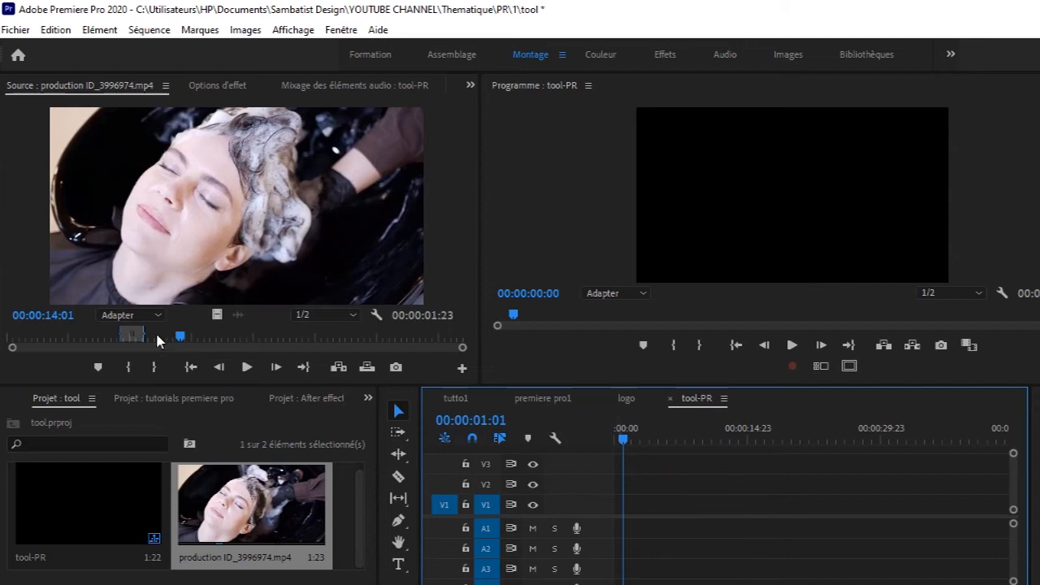
Step: Play a short part of the source clip and extend its in and out range to the whole clip
left_click(182, 337)
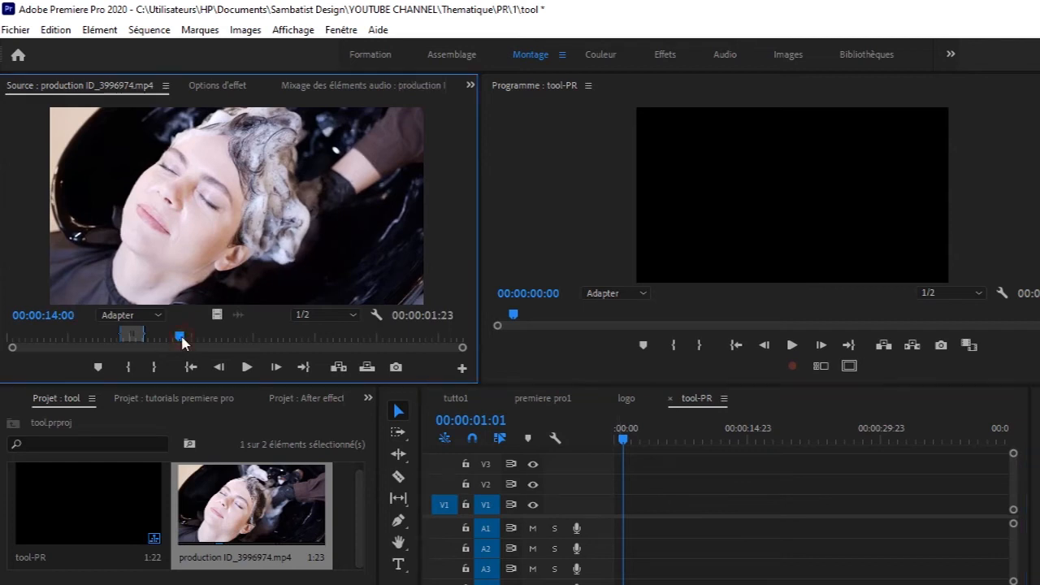
left_click(247, 367)
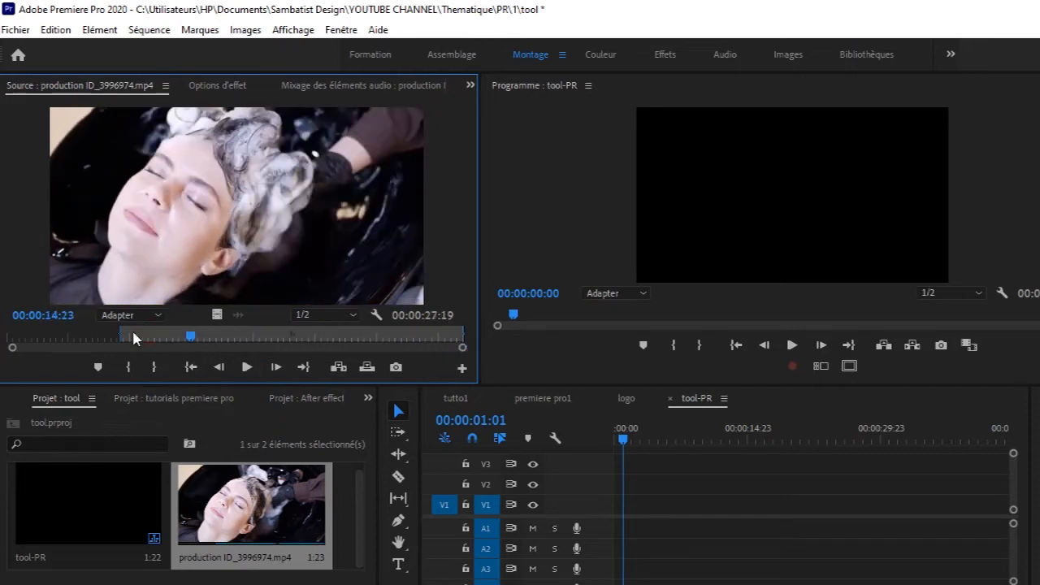
left_click_drag(119, 333, 7, 333)
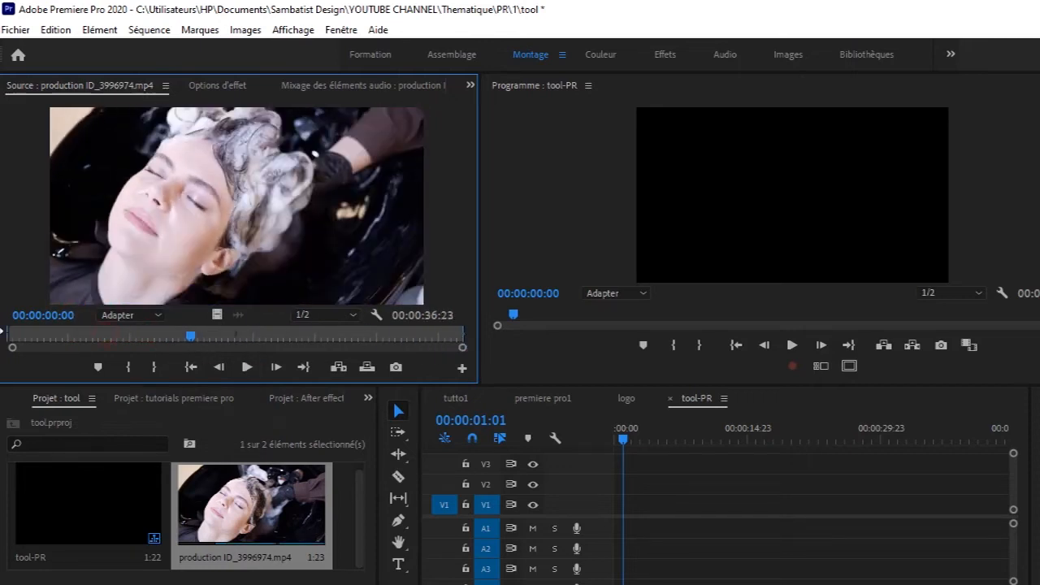
Step: Try the Source monitor zoom at 75 % and 10 %, and set it back to Adapter
left_click(160, 315)
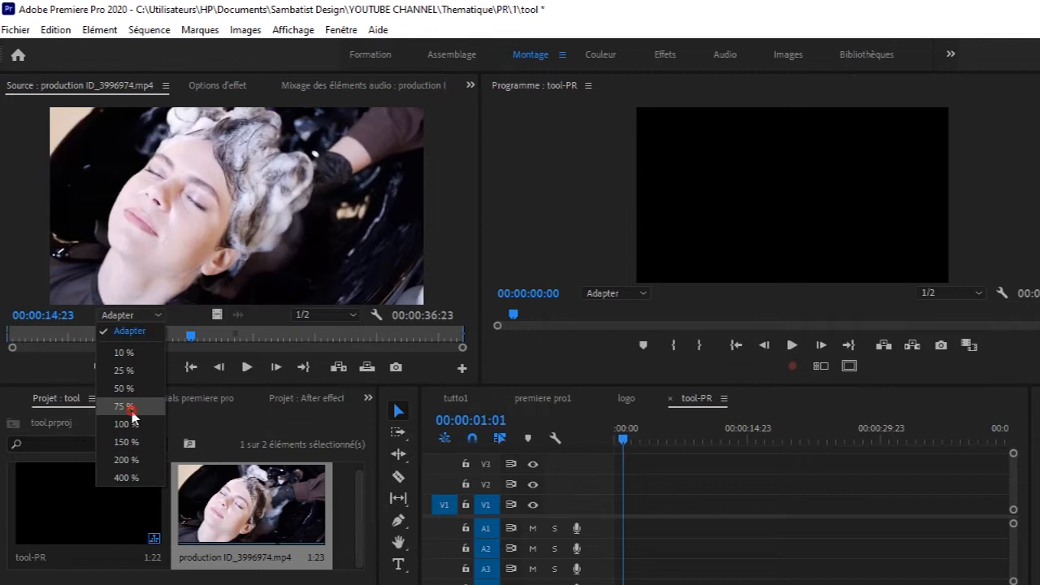
left_click(130, 411)
left_click(160, 315)
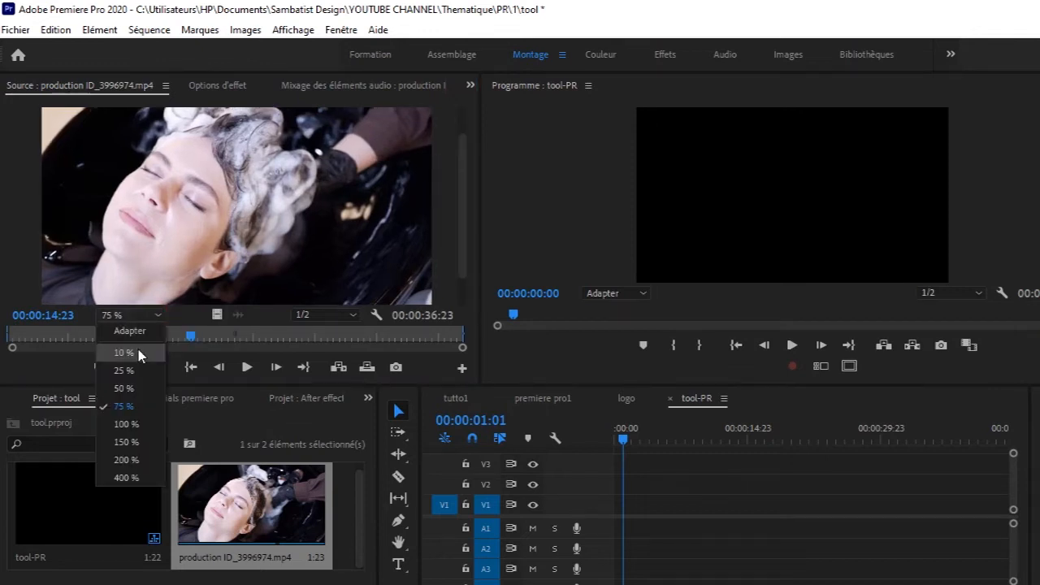
left_click(137, 347)
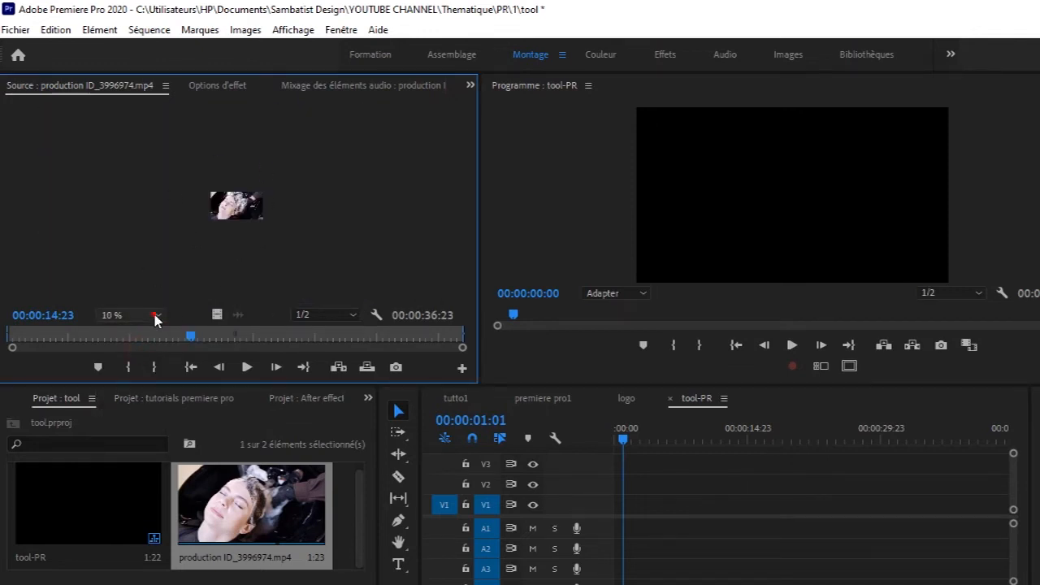
left_click(156, 316)
left_click(139, 334)
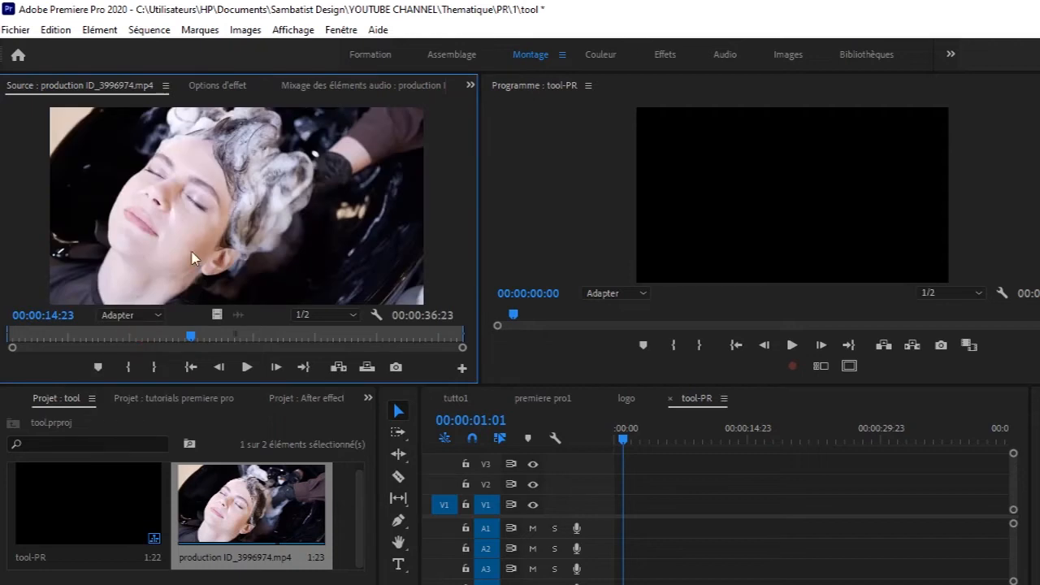
Step: Place the full-length source clip at the start of V1, keeping the existing sequence settings, and return the playhead to the start
left_click_drag(656, 583, 668, 506)
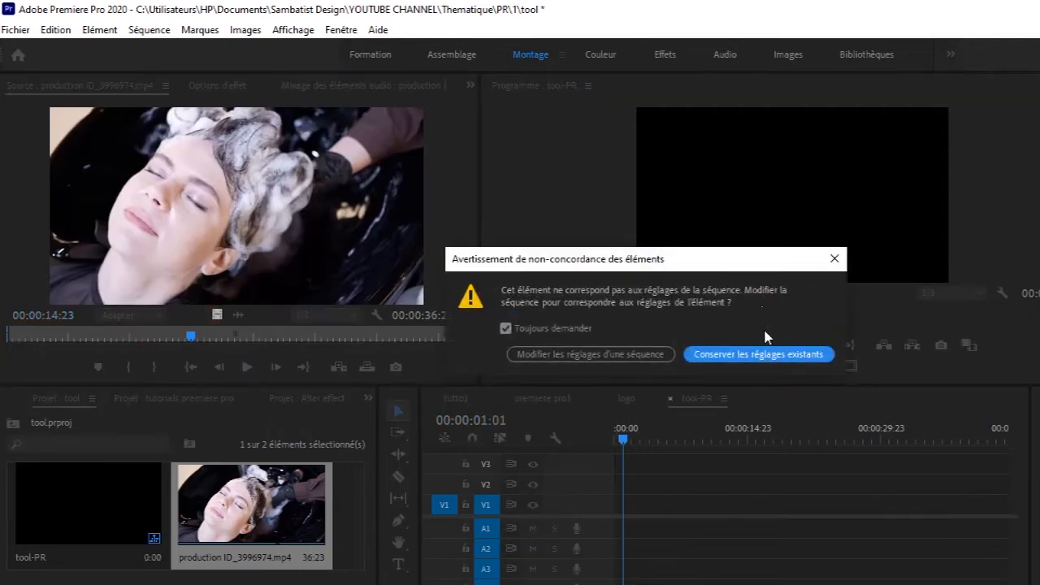
left_click(766, 355)
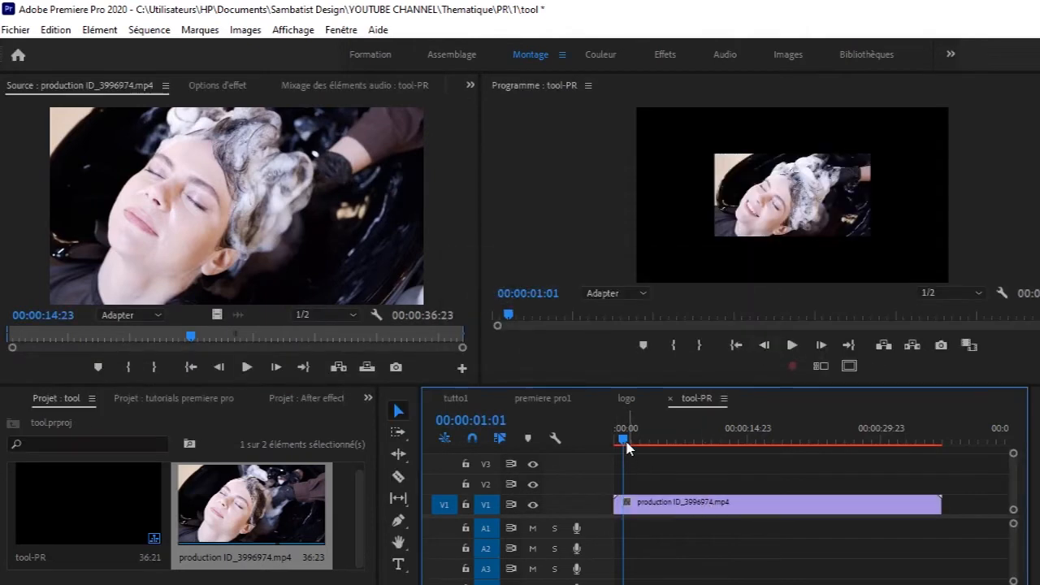
left_click_drag(679, 436, 565, 496)
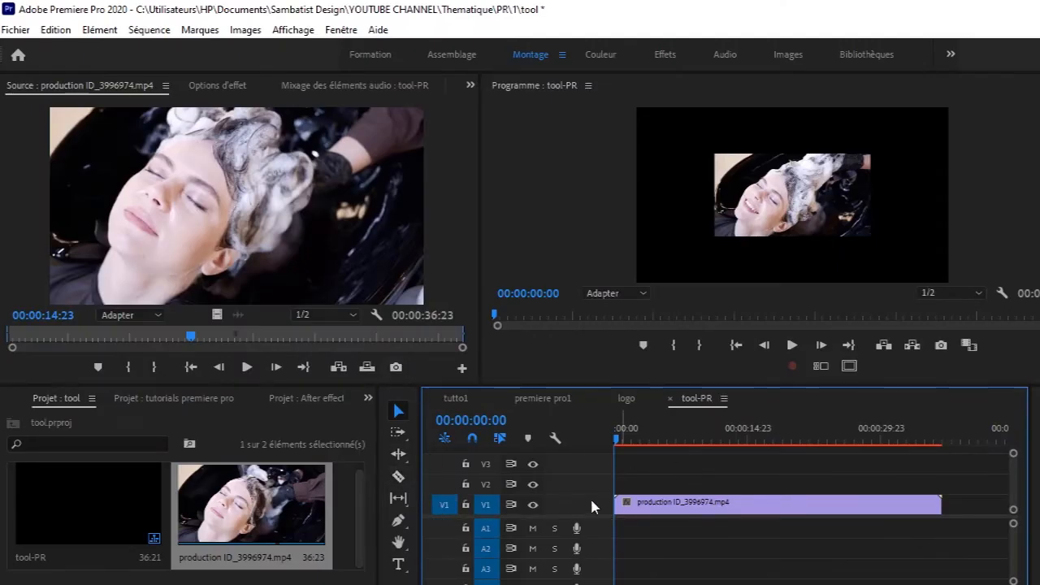
Step: Cut the V1 clip at about 7.5 and 17 seconds, move the middle piece to V3 and close the gap on V1
left_click(398, 477)
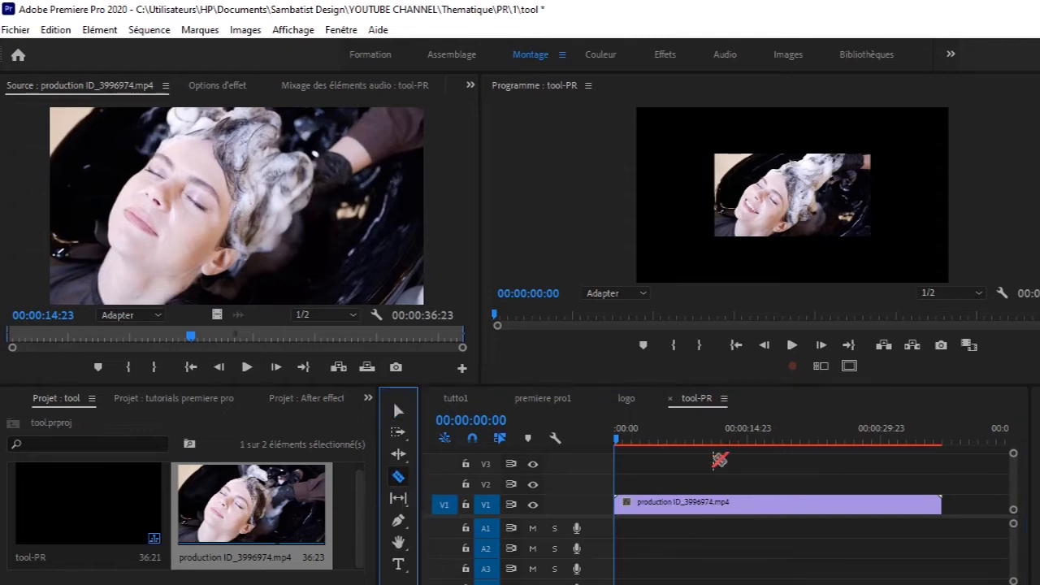
left_click(682, 502)
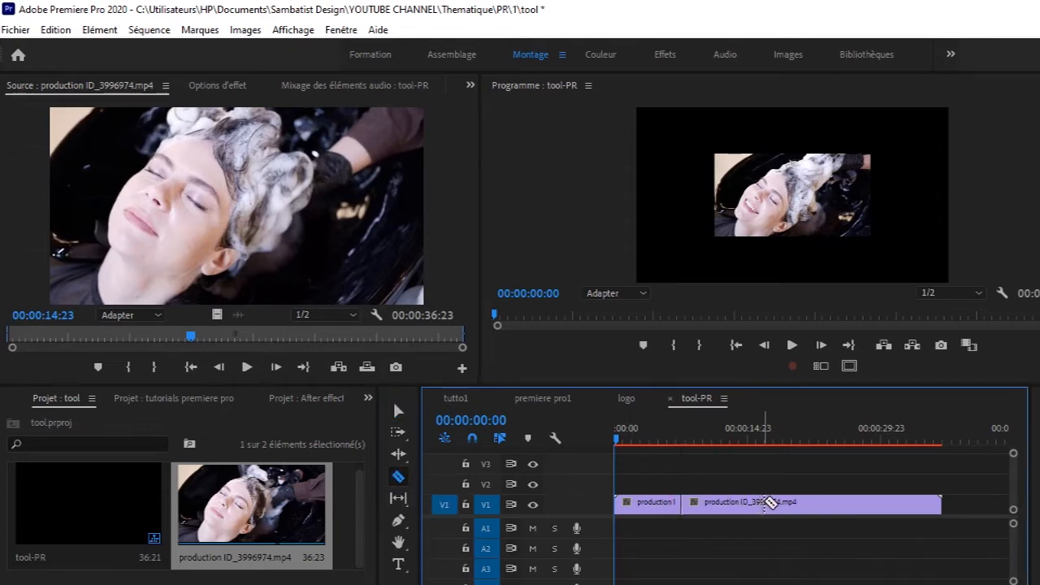
left_click(768, 502)
left_click(398, 410)
left_click_drag(708, 508, 737, 511)
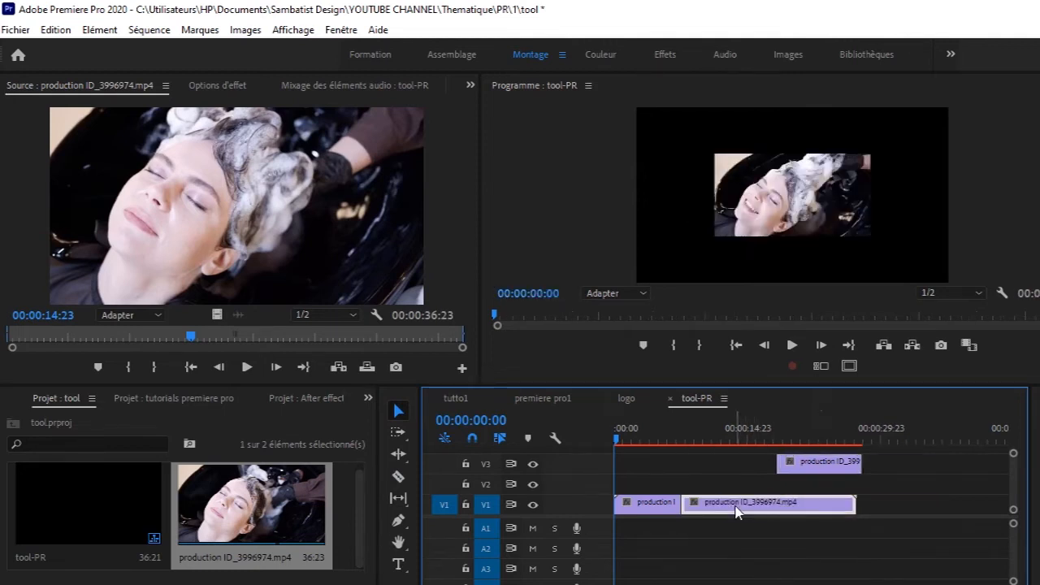
Step: Cut the second V1 piece at about 16 seconds and move its end part along V1 to about 28 seconds
left_click(398, 477)
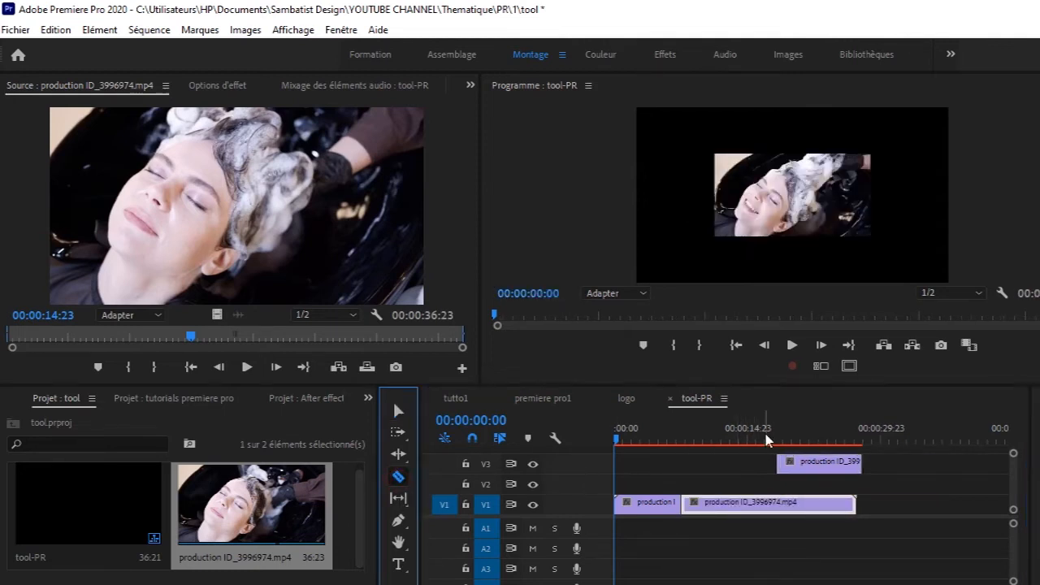
left_click(757, 508)
left_click(399, 411)
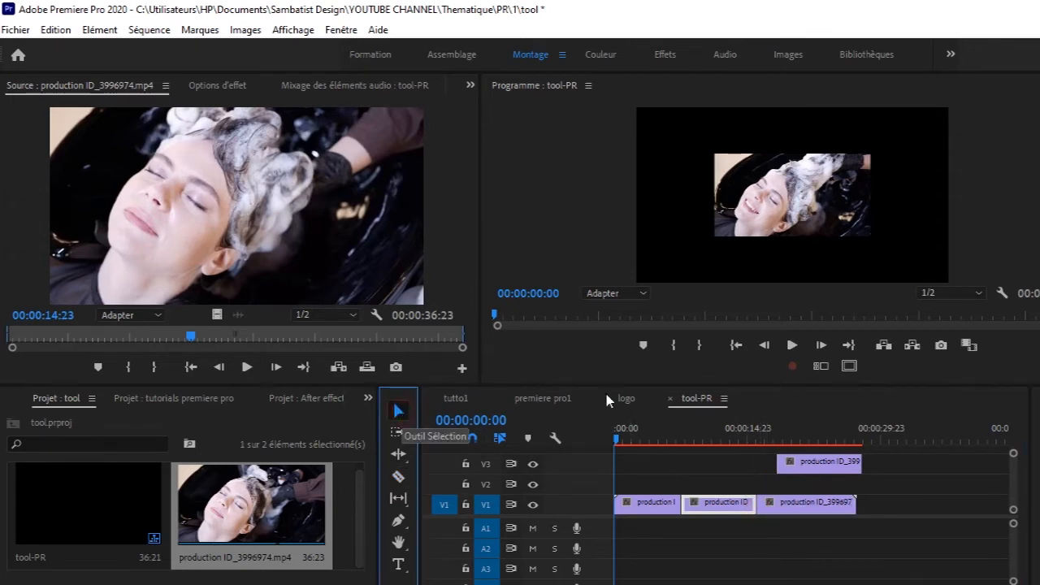
left_click_drag(804, 507, 911, 510)
Step: Move the V3 piece onto V2 directly above the second V1 piece and cut it near its middle
left_click_drag(814, 470, 713, 489)
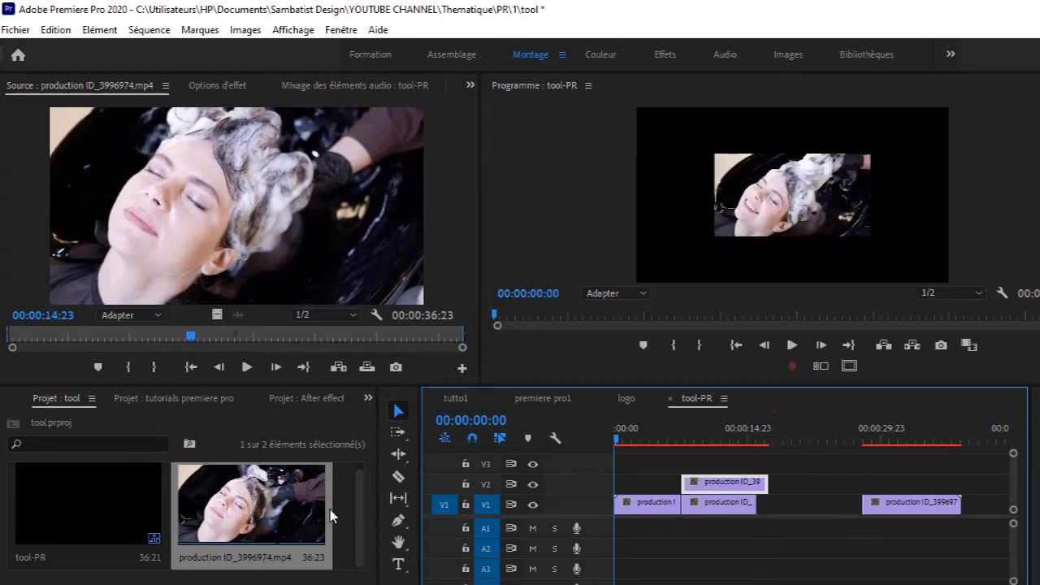
left_click(398, 476)
left_click(726, 483)
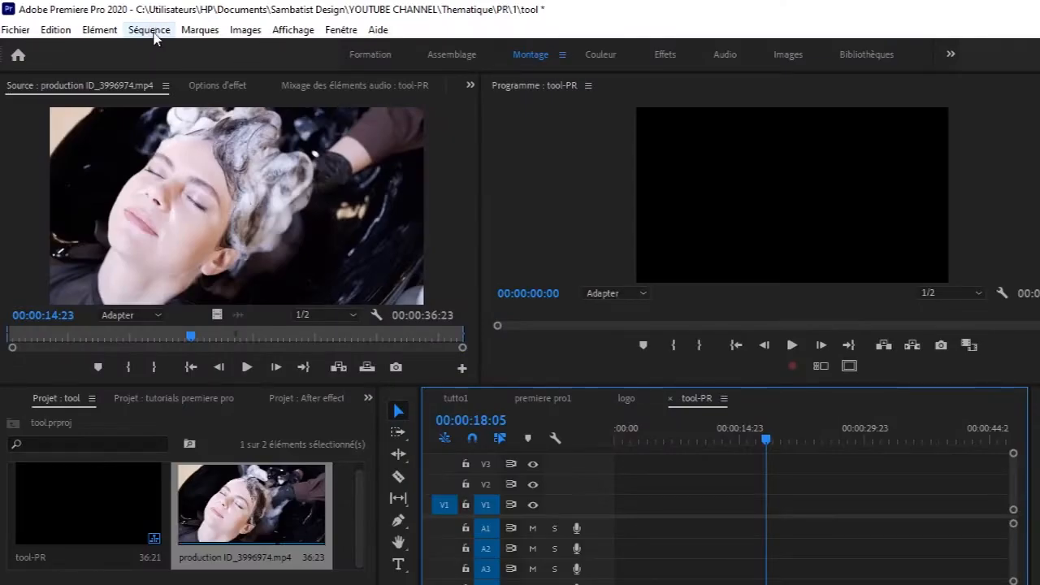
Step: Review the settings of the tool-PR sequence without changing them and return the playhead to the sequence start
left_click(149, 30)
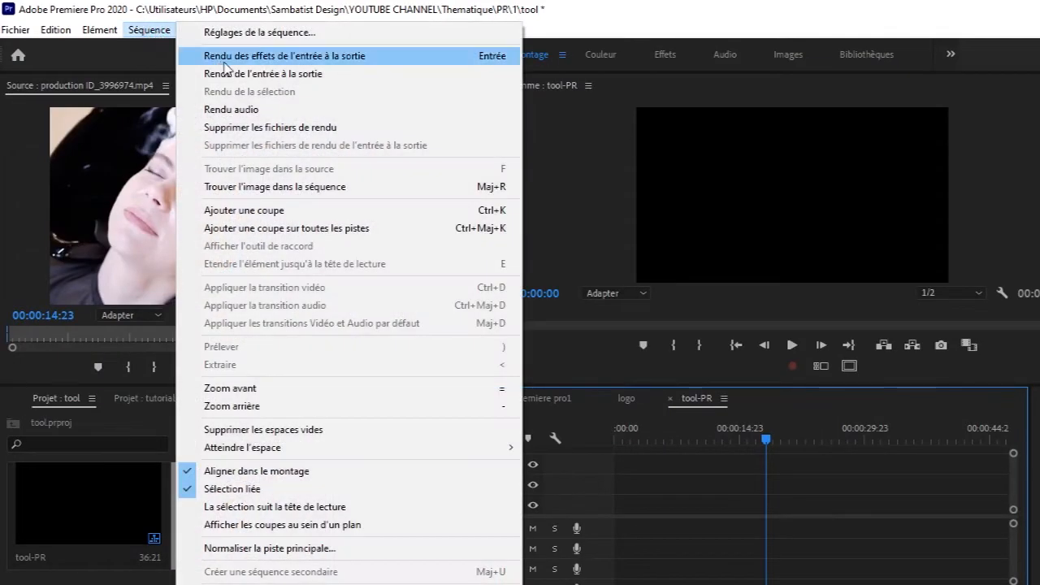
left_click(260, 32)
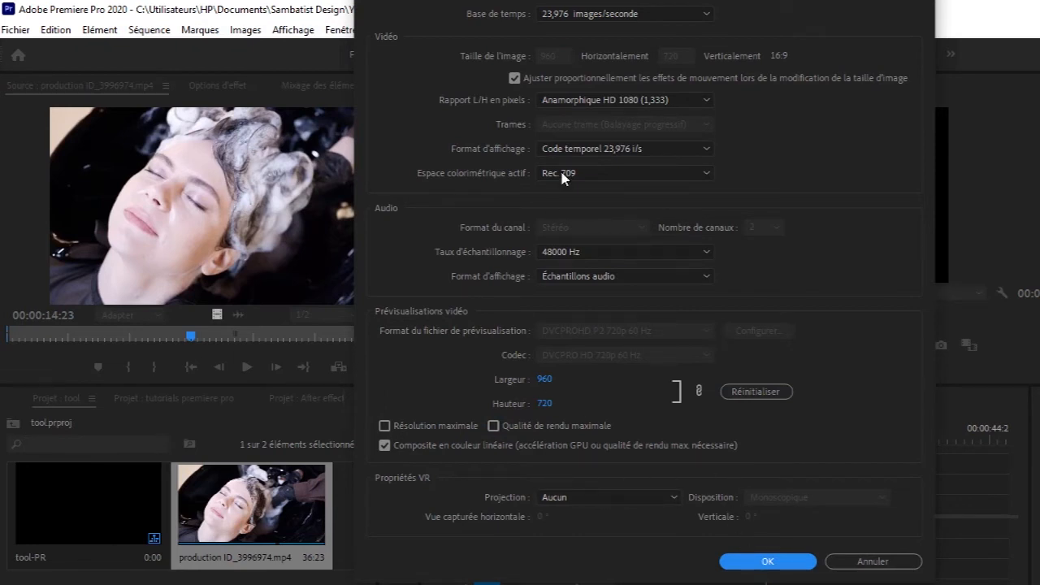
left_click(860, 569)
left_click_drag(766, 445, 573, 458)
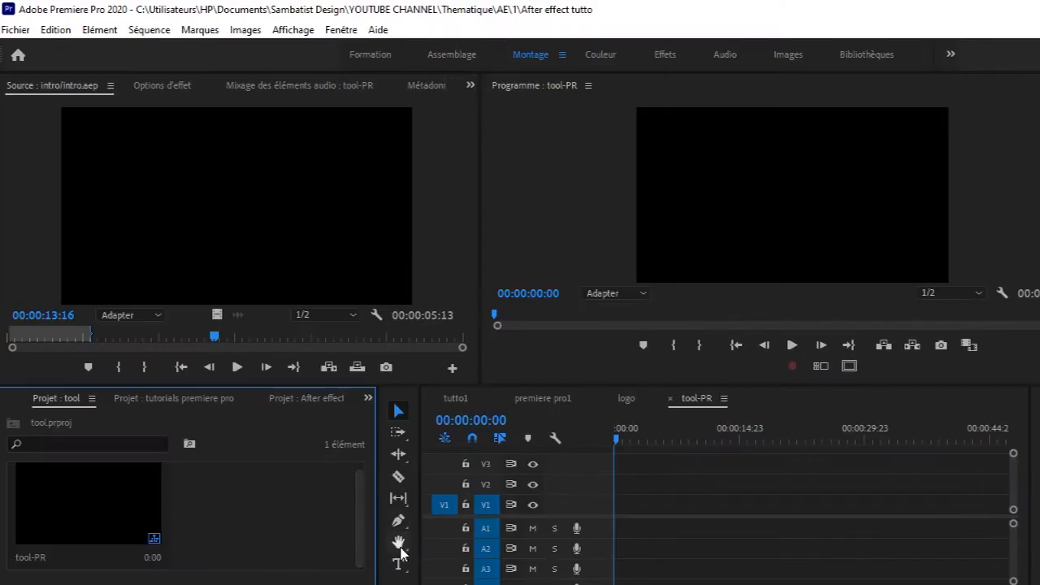
Step: Set the Program monitor zoom to 150 % and pan the enlarged picture around with the Hand tool
left_click(642, 293)
left_click(618, 420)
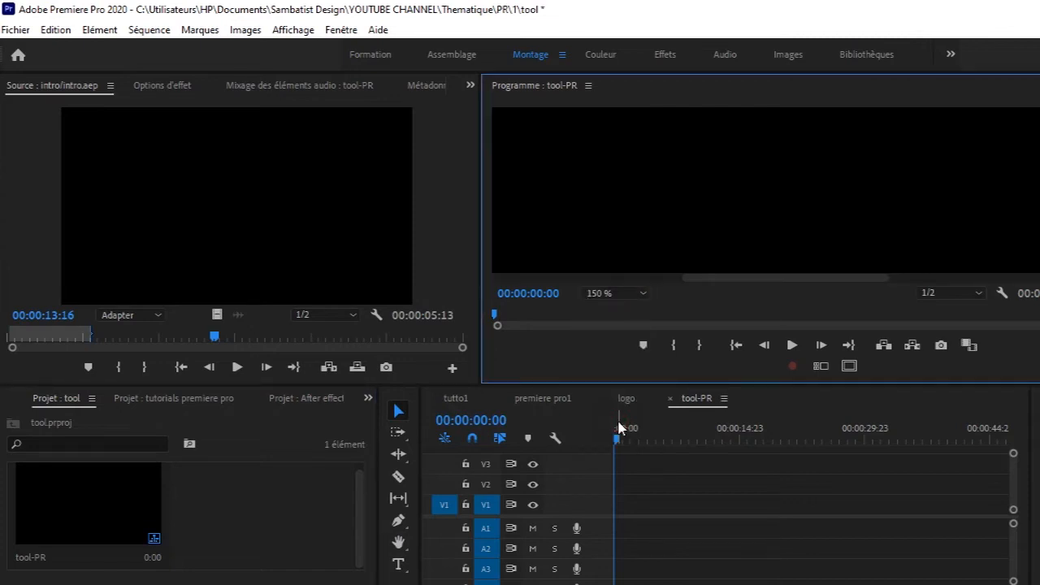
left_click(398, 541)
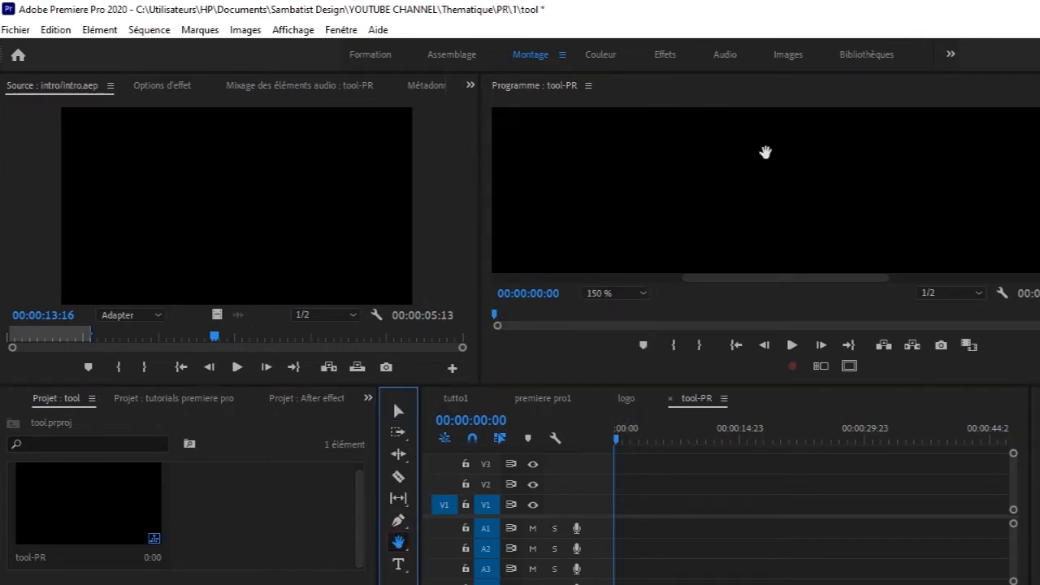
left_click_drag(776, 153, 779, 235)
left_click_drag(837, 166, 847, 344)
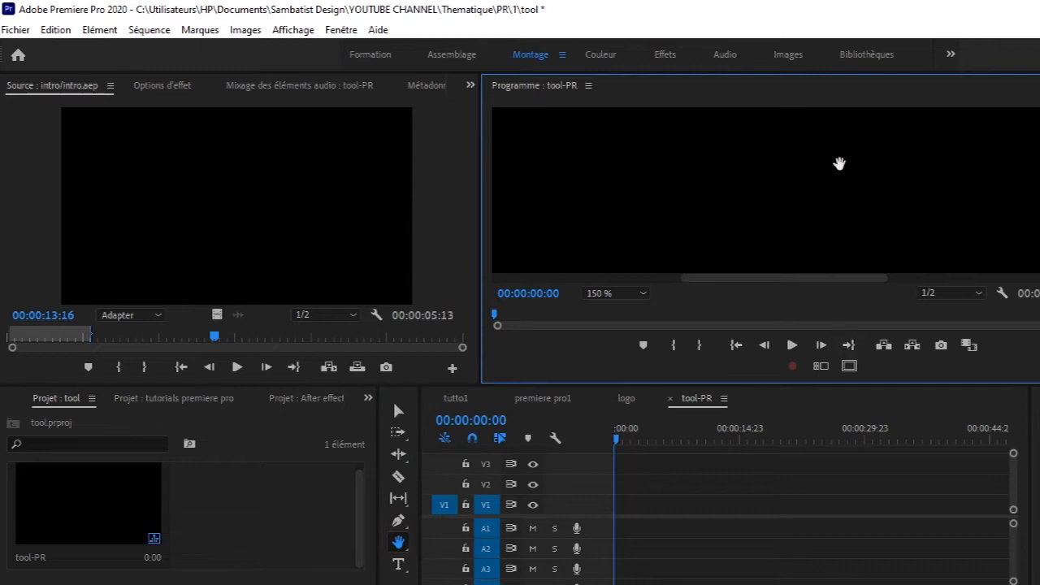
left_click_drag(841, 184, 852, 295)
left_click_drag(861, 174, 824, 122)
left_click_drag(819, 212, 817, 95)
left_click_drag(825, 199, 820, 123)
left_click_drag(867, 207, 1039, 219)
left_click_drag(1005, 174, 1024, 398)
left_click_drag(960, 252, 962, 417)
left_click_drag(970, 168, 875, 201)
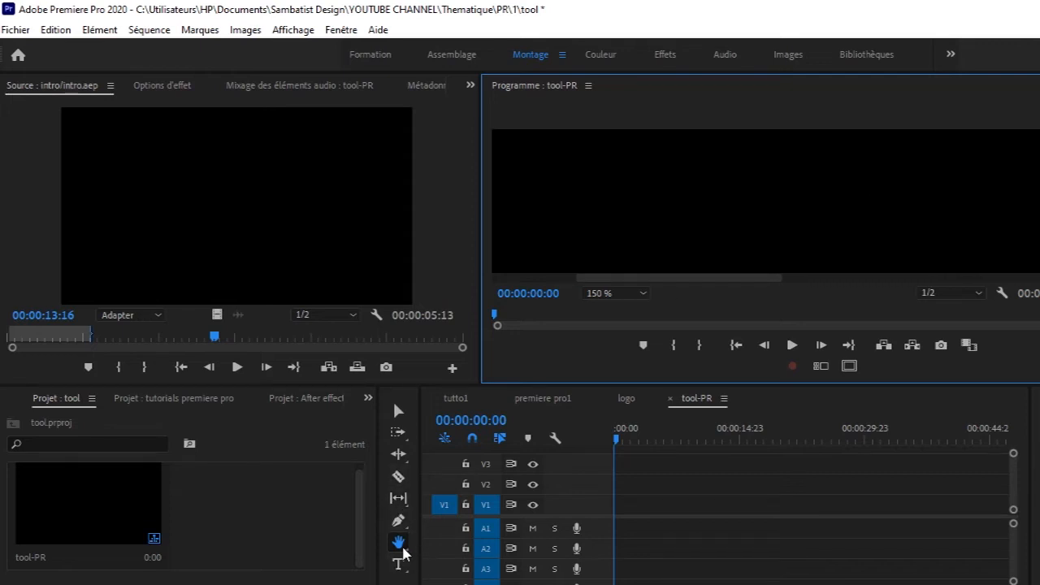
Step: Return to the Selection tool, zoom the timeline out and set the Program monitor zoom to Adapter
left_click(398, 410)
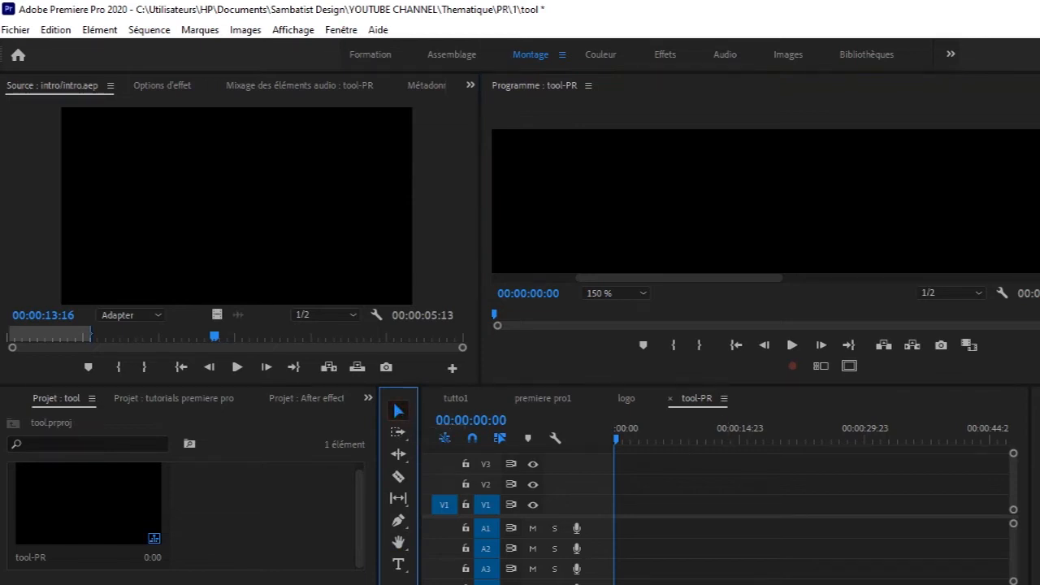
left_click_drag(608, 582, 650, 582)
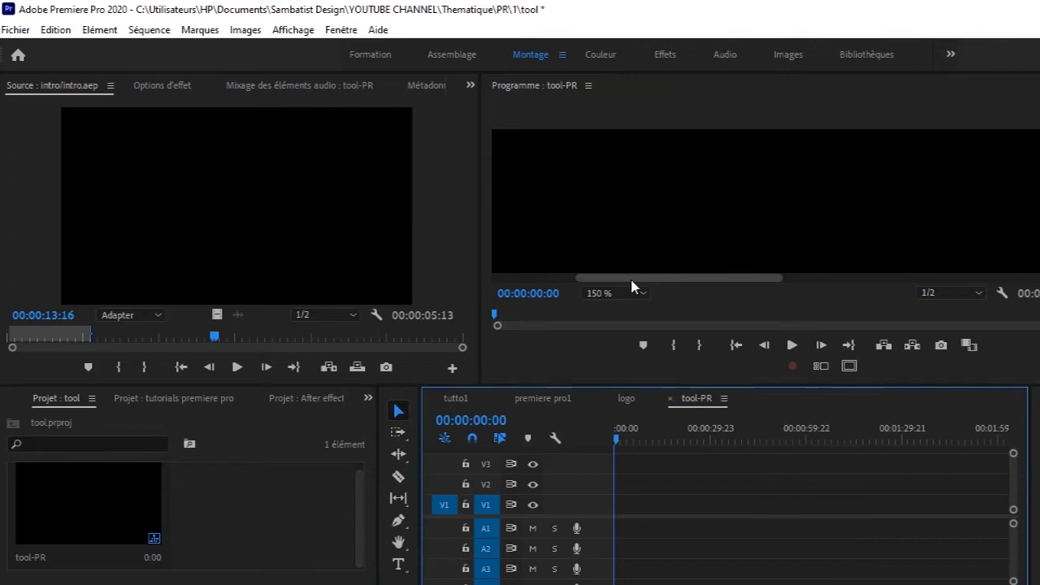
left_click(645, 295)
left_click(627, 301)
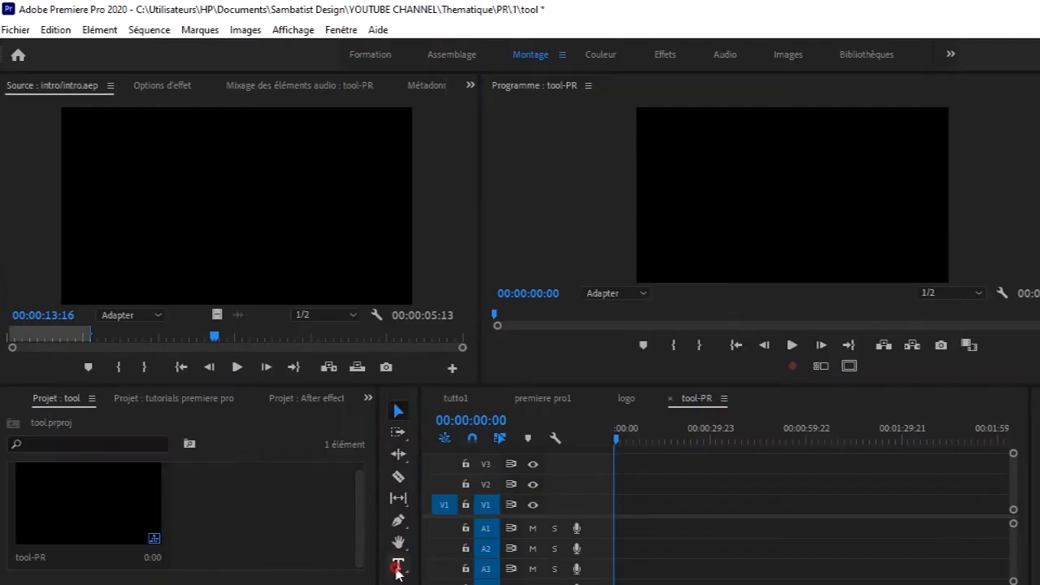
Step: Add the text "hello" to the picture with the Text tool and reposition it slightly with the Selection tool
left_click(398, 564)
left_click(694, 208)
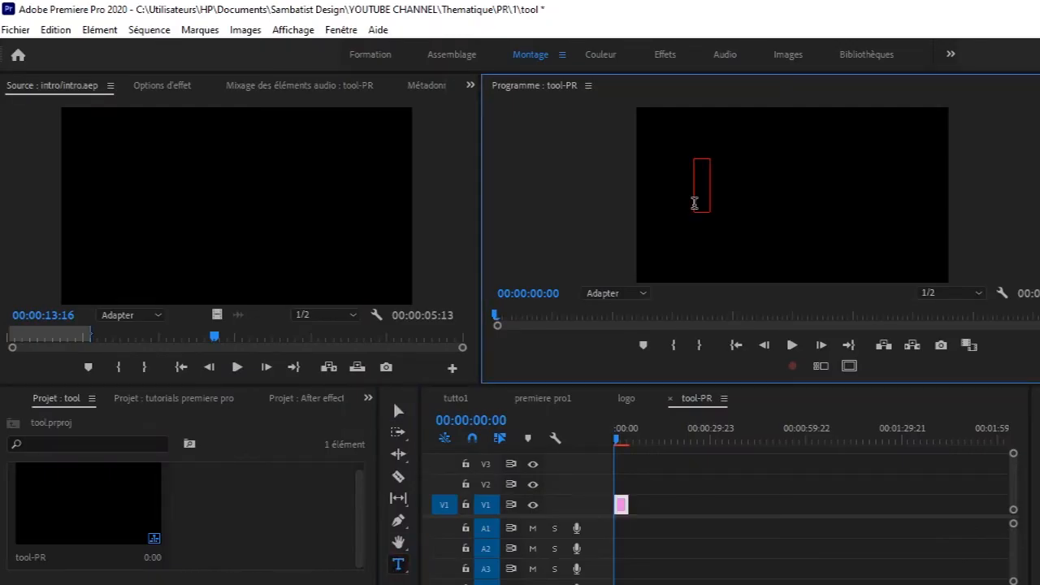
type("he")
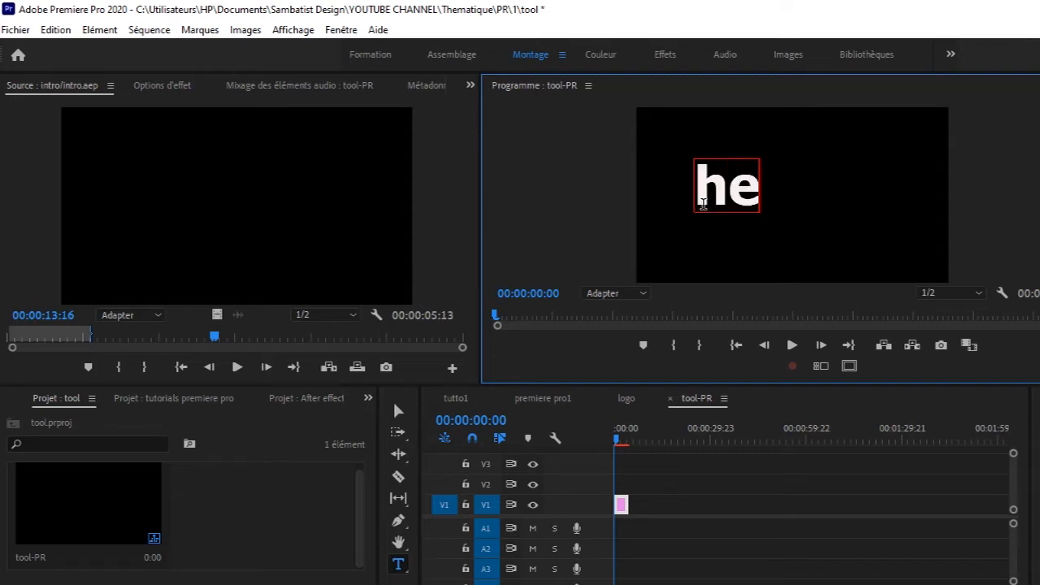
type("llo")
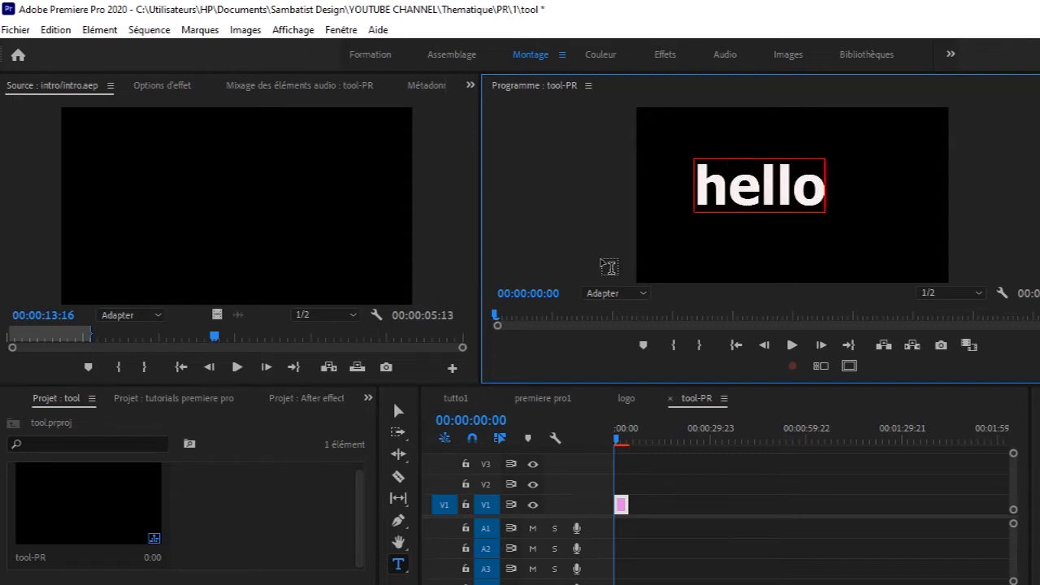
left_click(399, 410)
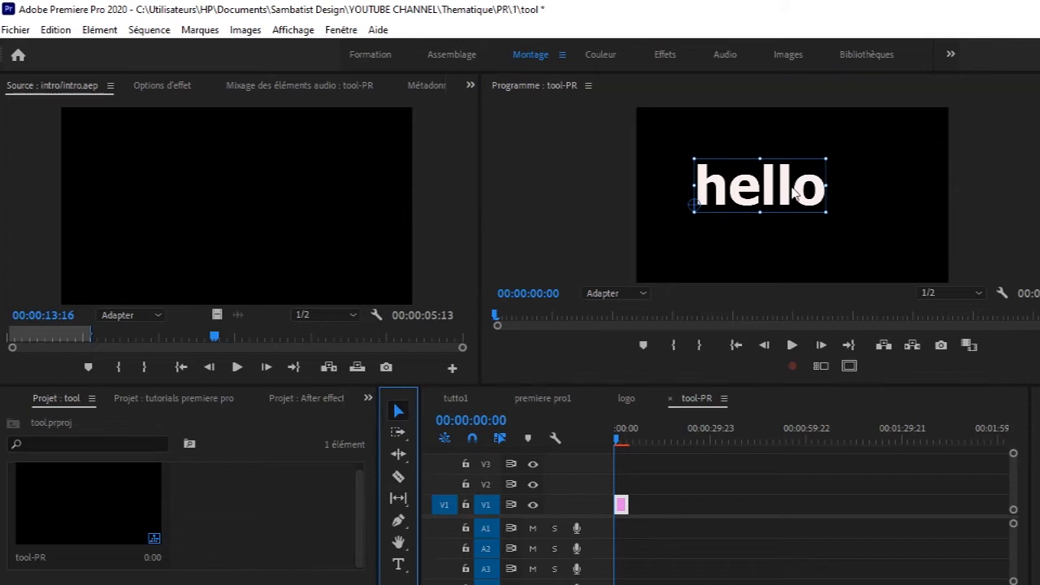
mouse_move(788, 191)
left_mouse_down()
mouse_move(828, 193)
mouse_move(814, 201)
mouse_move(800, 189)
left_mouse_up()
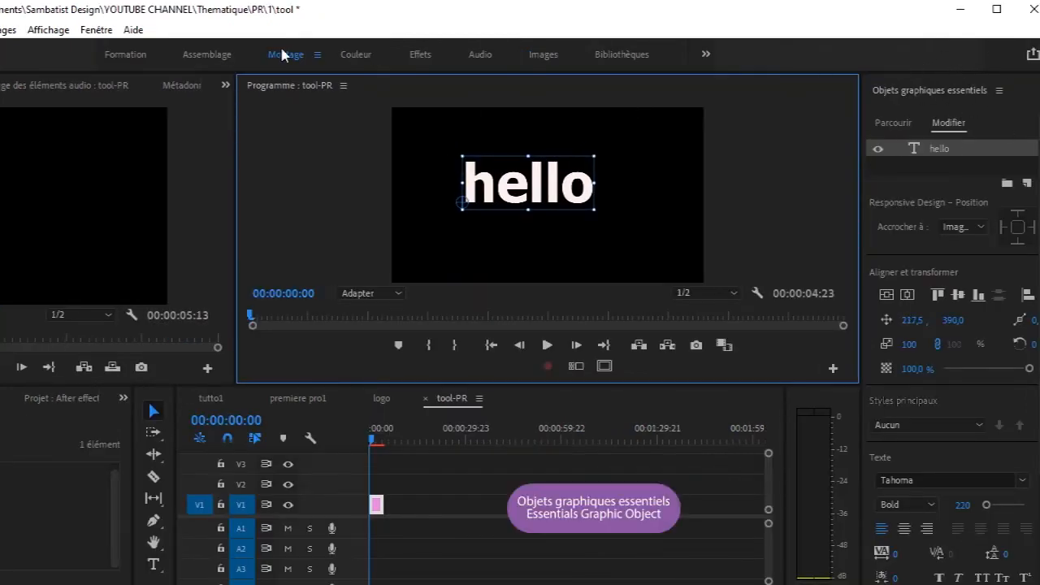
left_click(94, 30)
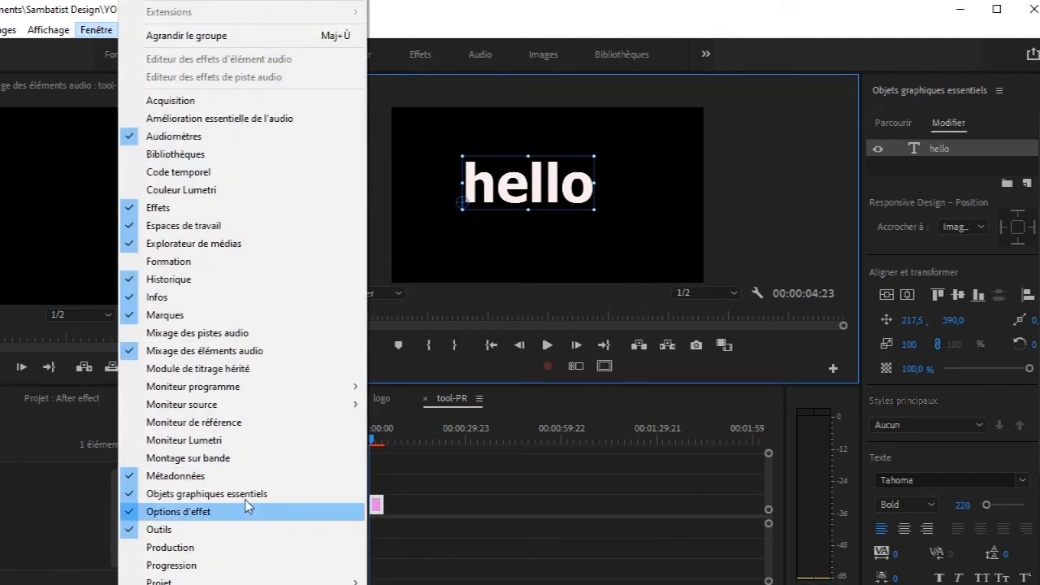
left_click(760, 207)
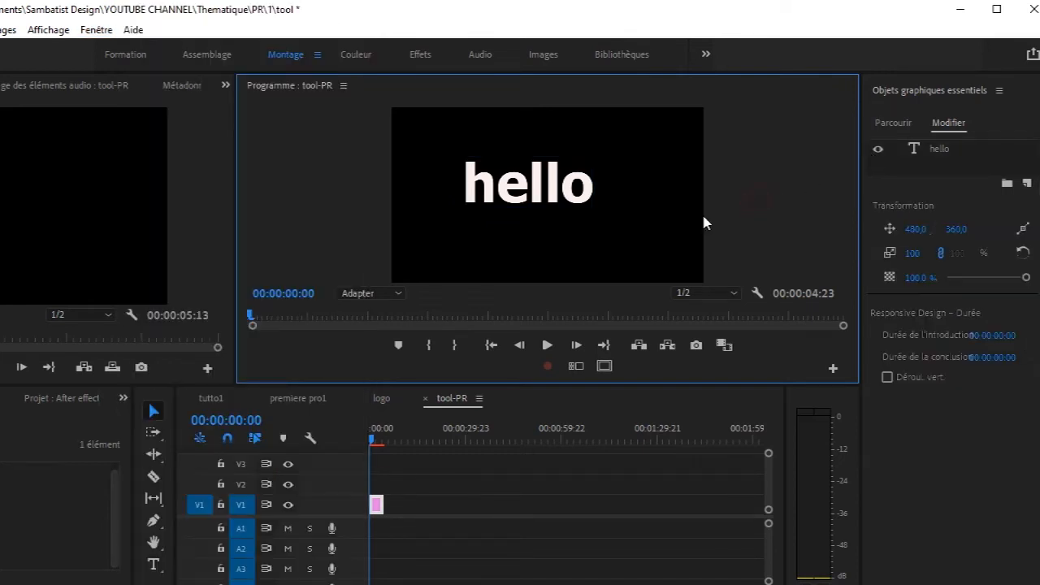
Step: Reselect the hello text and set its fill colour to the muted red A05D5D
left_click(555, 189)
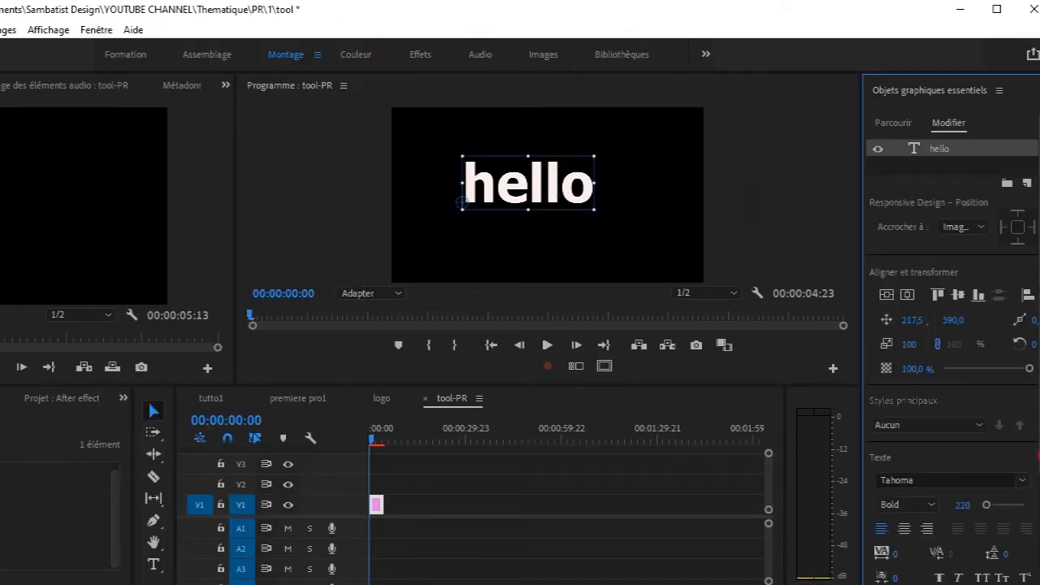
scroll(1007, 552, "down", 4)
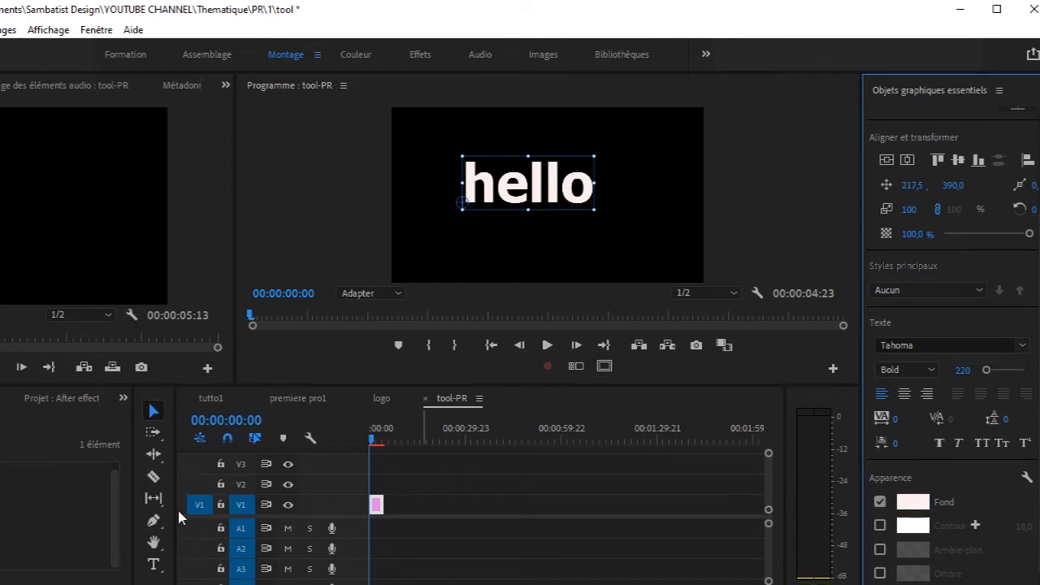
left_click(912, 501)
left_click(678, 399)
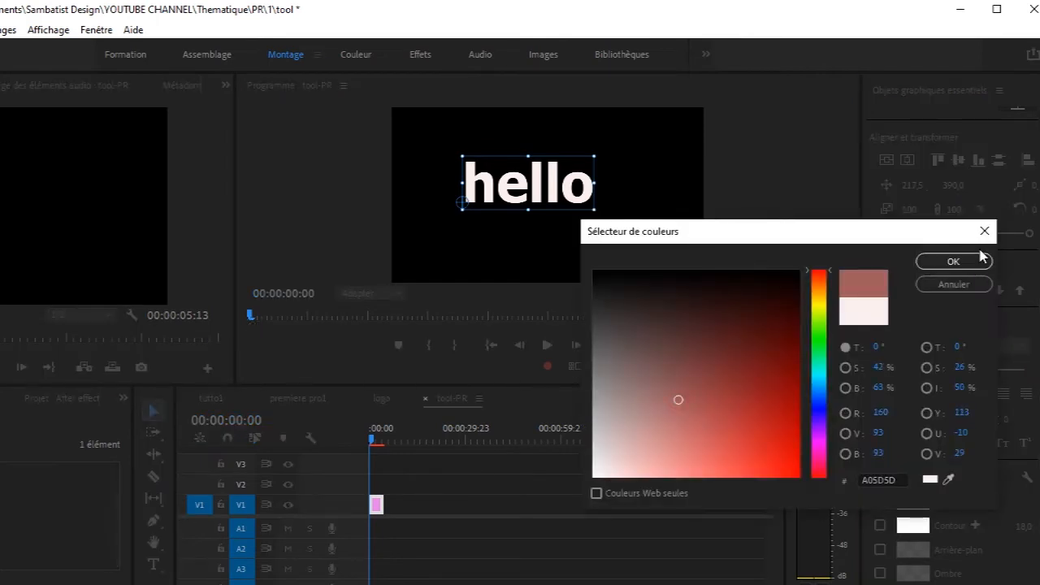
left_click(950, 258)
left_click(952, 262)
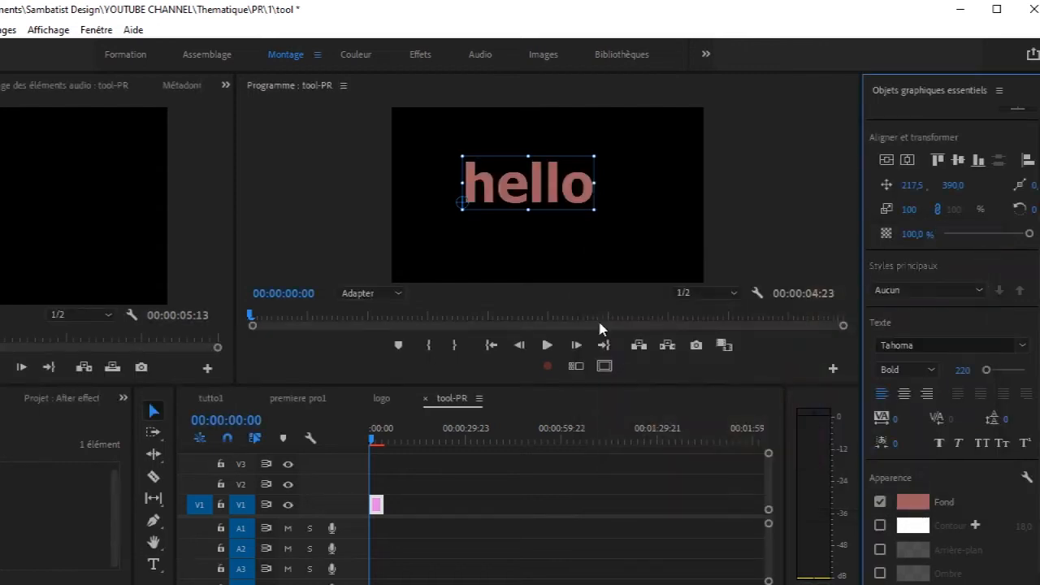
Step: Set the fill colour of the hello text to the bright green 2BDF26
left_click(921, 505)
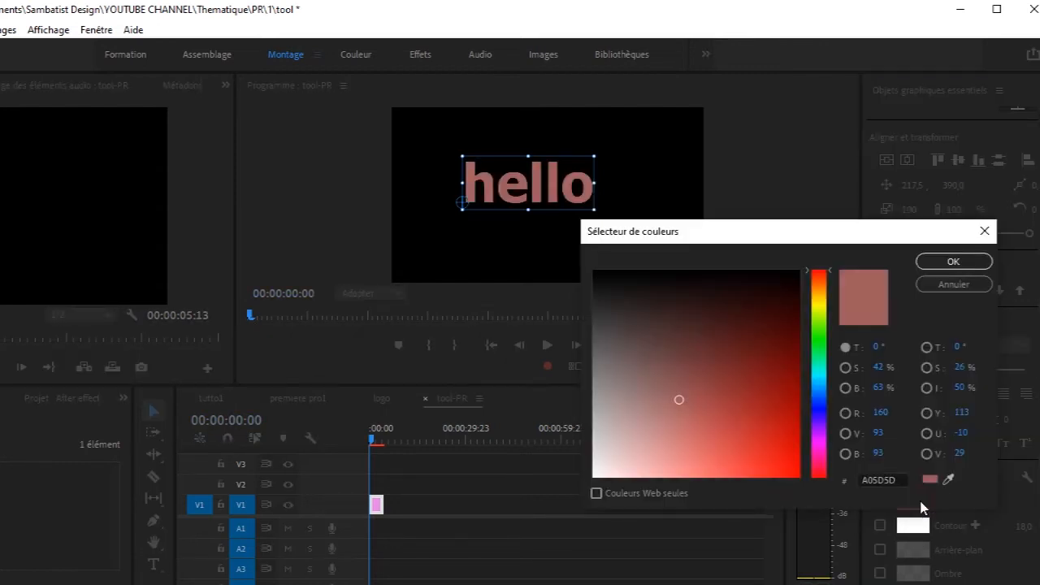
left_click(816, 340)
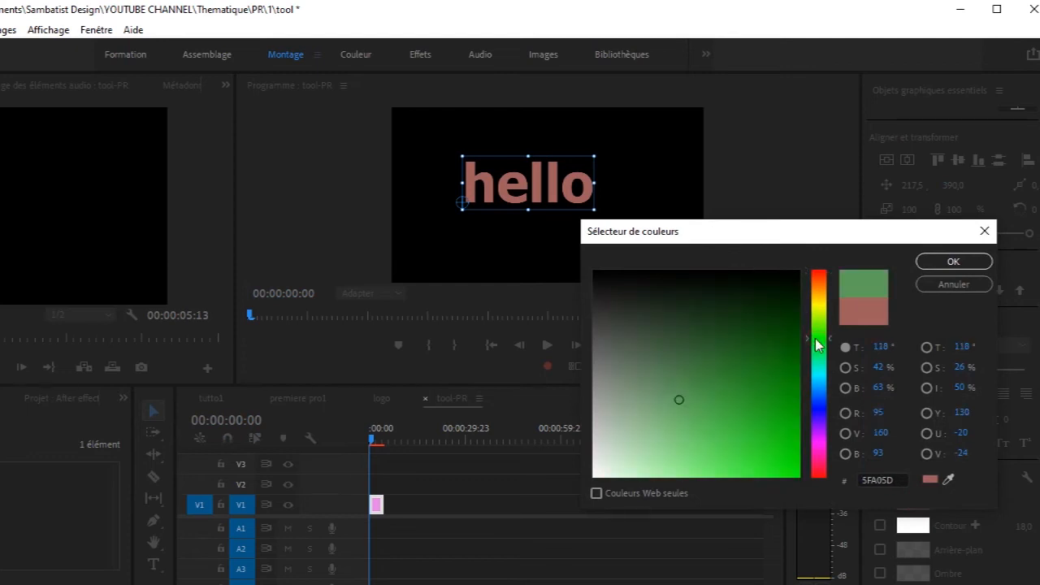
left_click(764, 451)
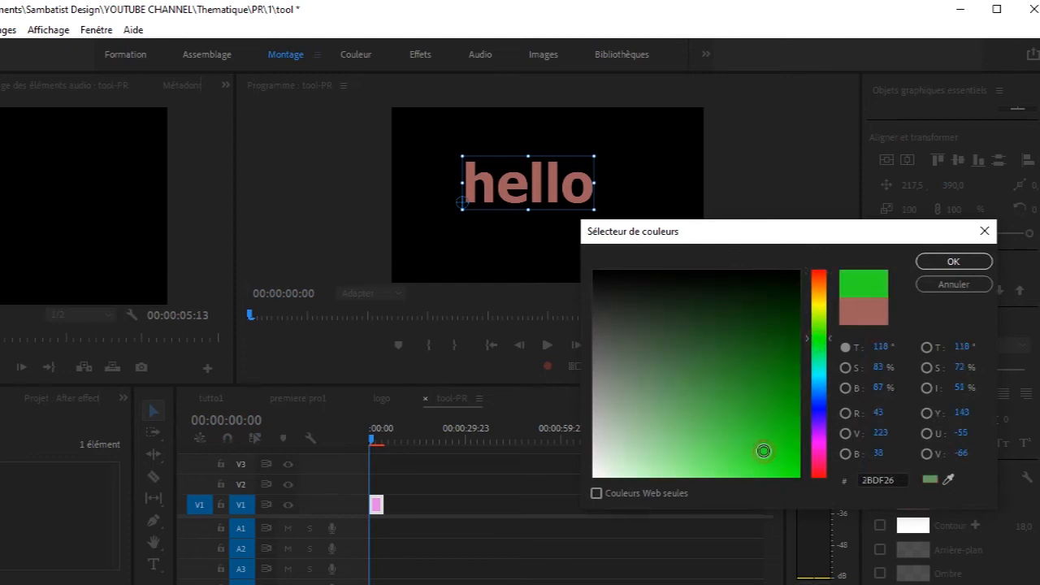
left_click(952, 262)
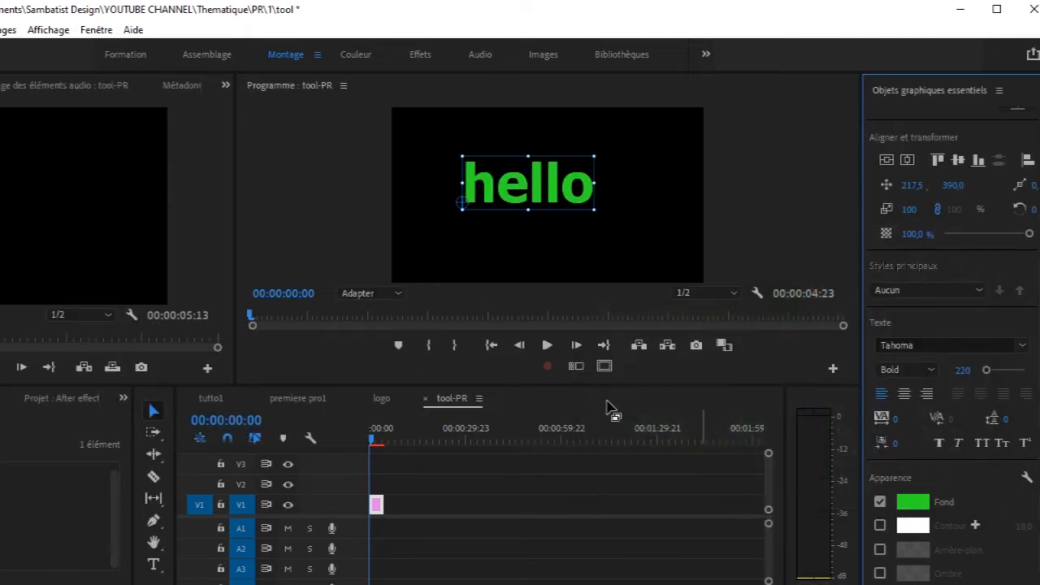
Step: Add a white outline with a width of 52 to the hello text and try centre and right alignment before restoring left alignment
left_click(880, 527)
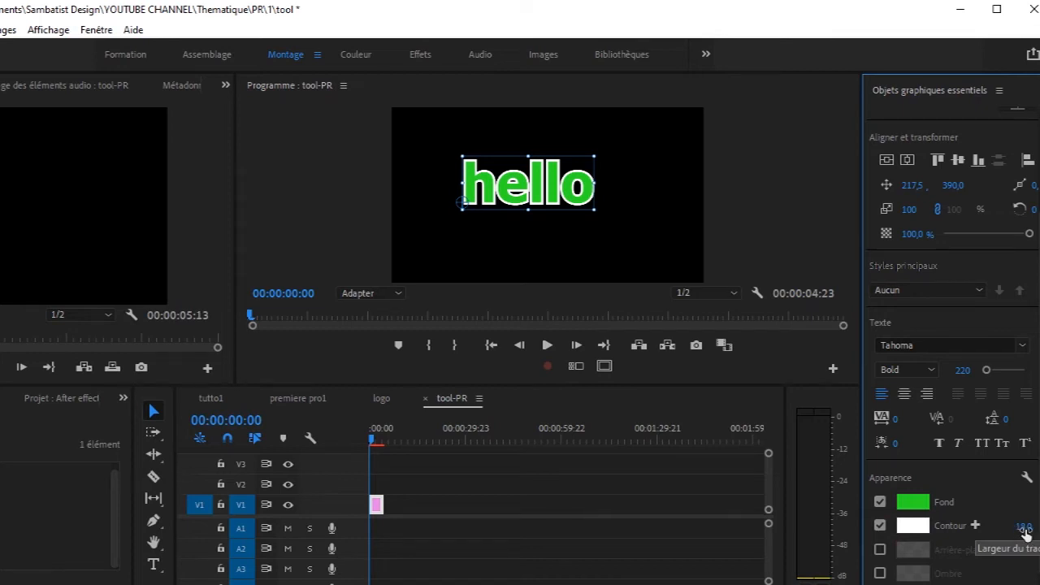
mouse_move(1024, 526)
left_mouse_down()
mouse_move(1009, 527)
mouse_move(1039, 526)
mouse_move(999, 526)
mouse_move(1039, 527)
mouse_move(1016, 526)
left_mouse_up()
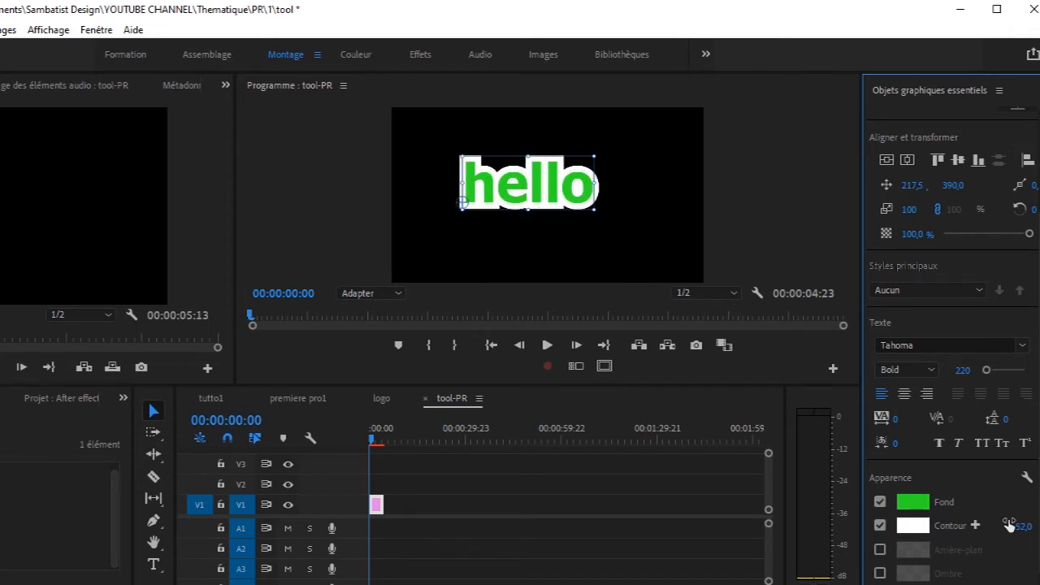
left_click(904, 395)
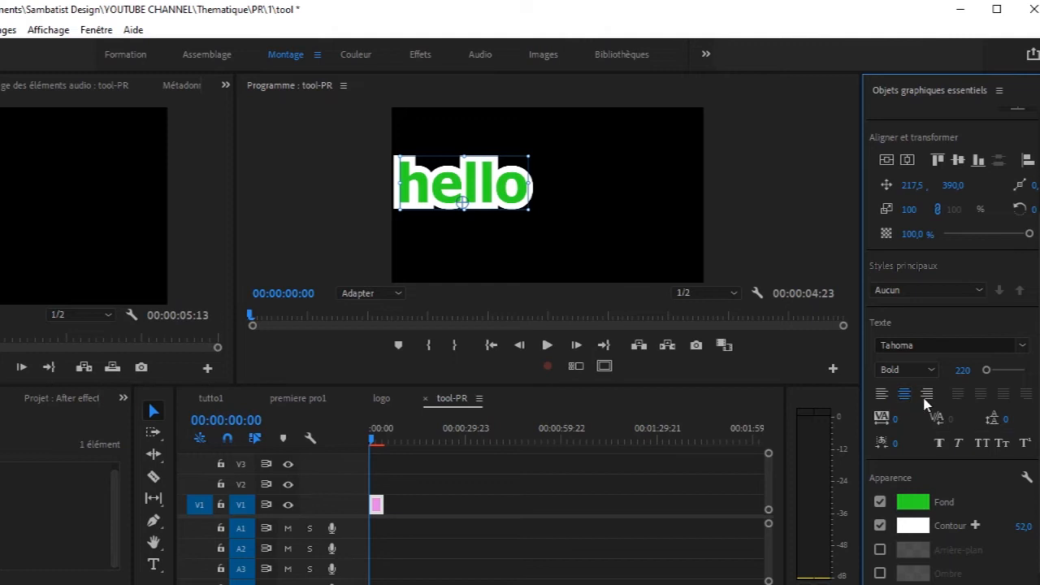
left_click(927, 397)
left_click(883, 398)
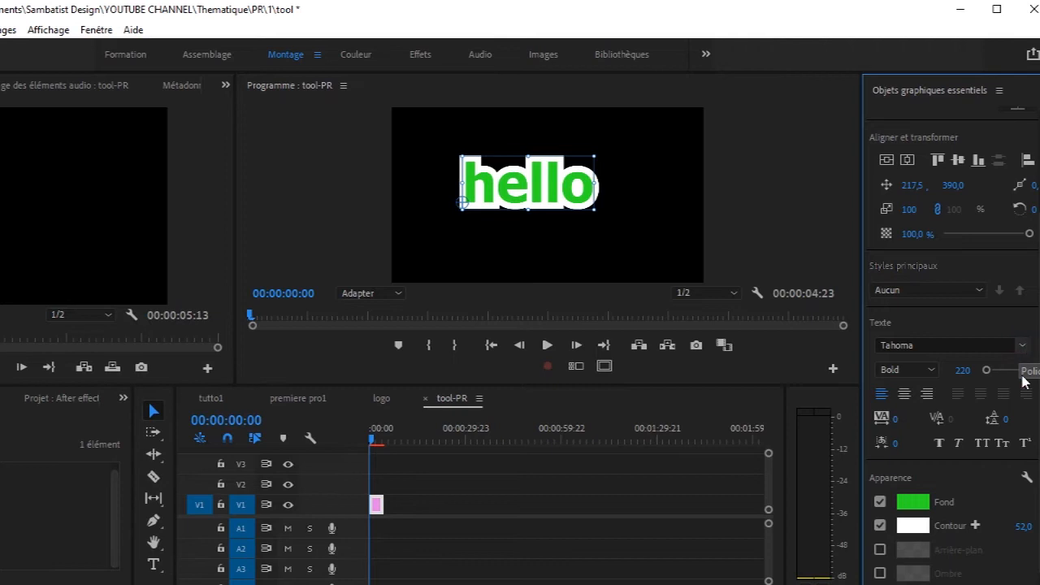
Step: Browse the font list and set the font of the hello text to Arial
left_click(1022, 345)
left_click(841, 260)
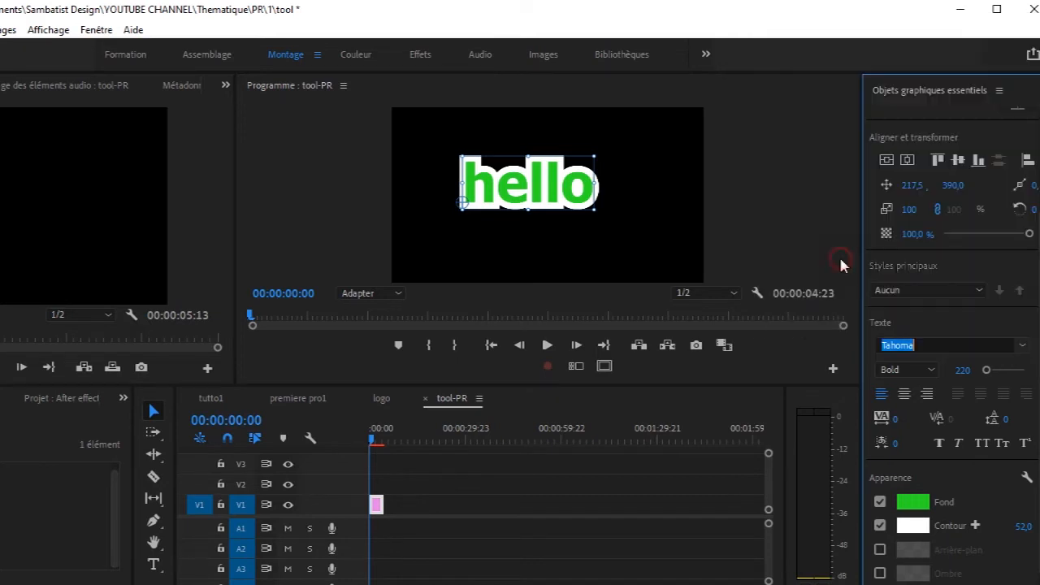
left_click(1014, 341)
left_click(1021, 346)
left_click(1022, 348)
left_click(1022, 346)
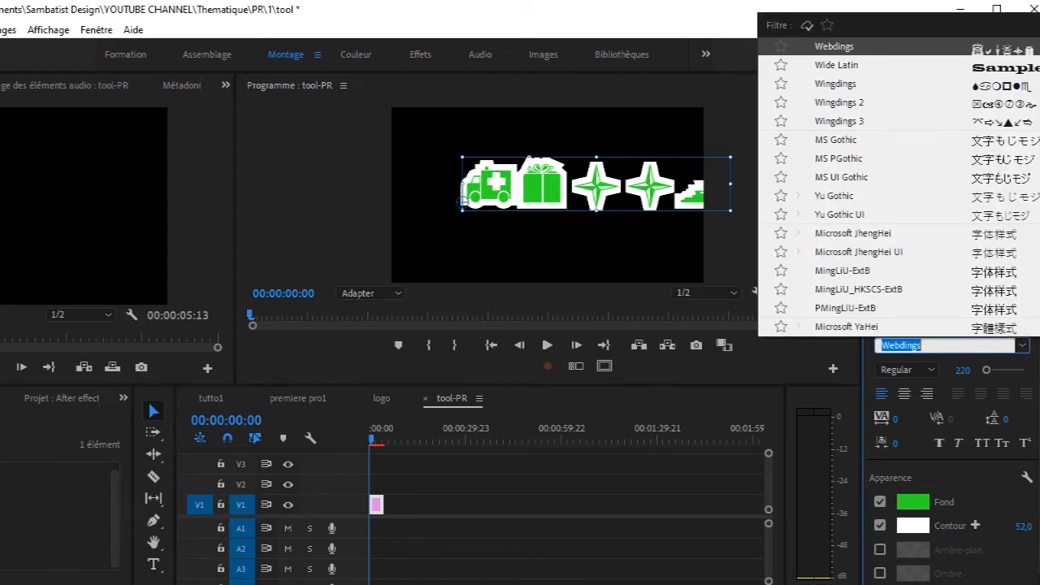
scroll(920, 96, "up", 20)
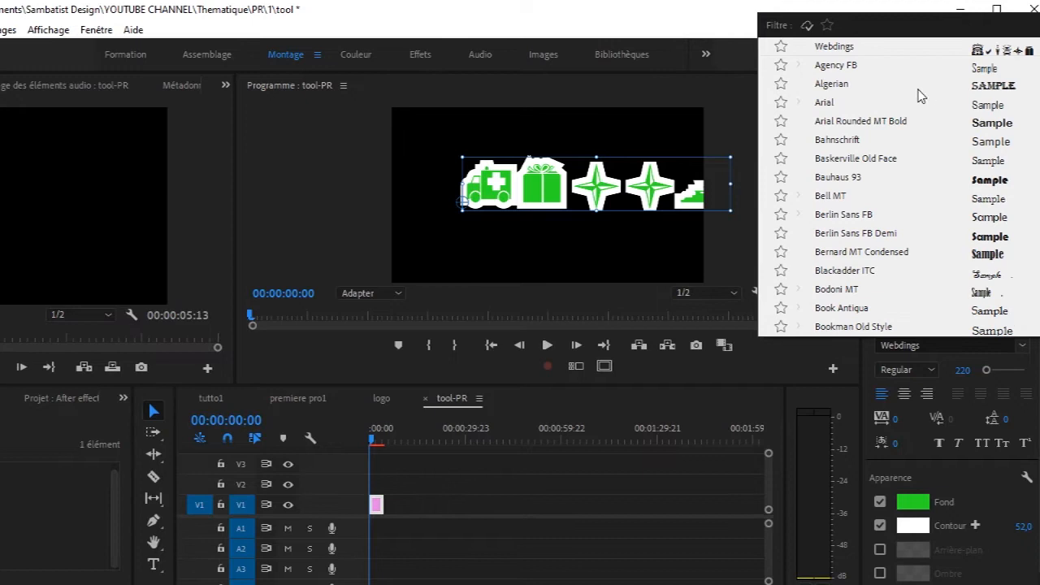
left_click(916, 106)
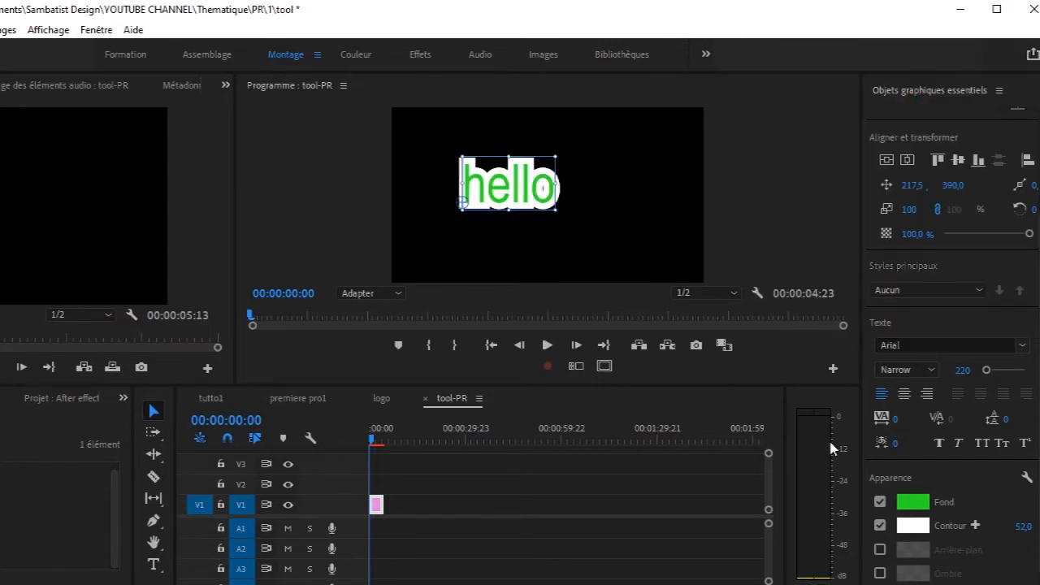
Step: Turn off the outline of the hello text and enlarge its font size to 391
left_click(880, 525)
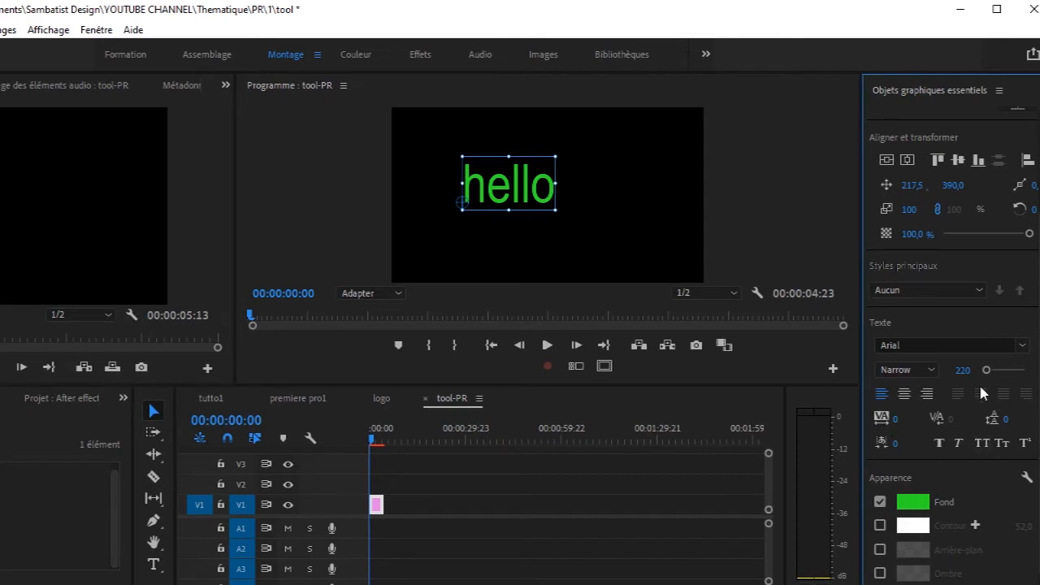
left_click_drag(963, 370, 1011, 369)
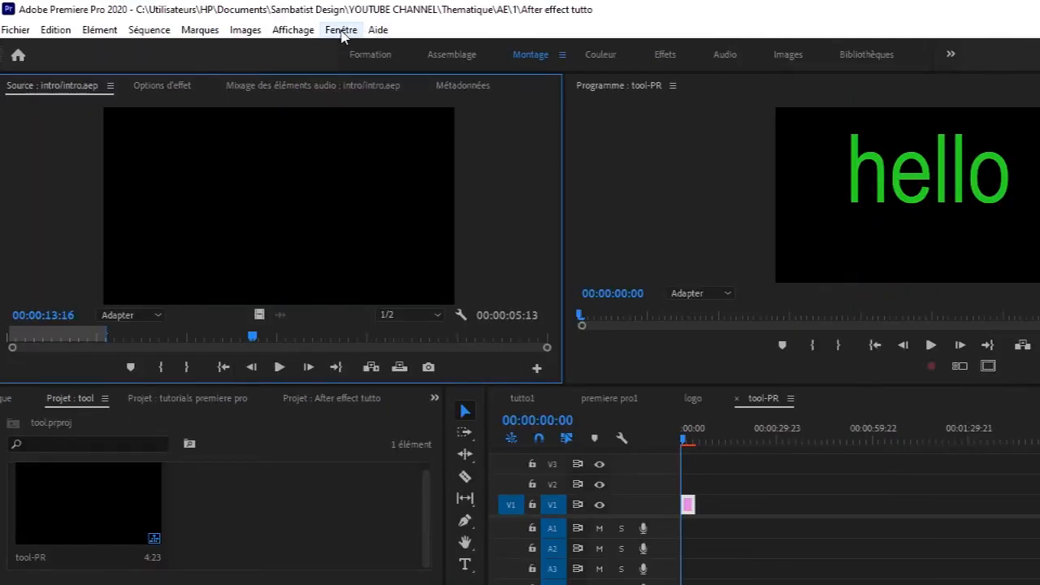
Step: Show the Objets graphiques essentiels panel again and move the playhead to 00:00:01:00 over the hello clip
left_click(341, 29)
left_click(449, 494)
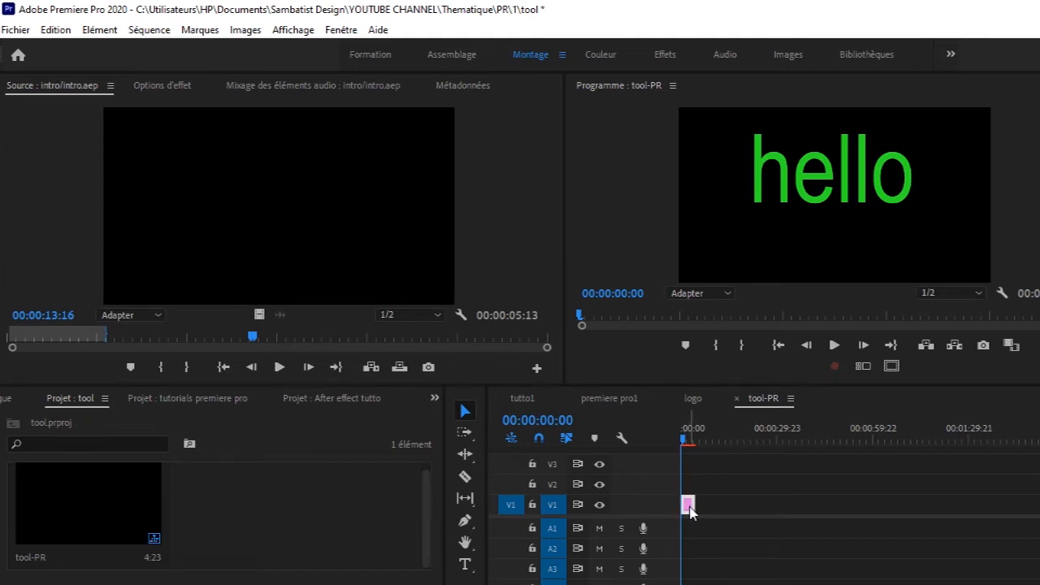
left_click(686, 441)
left_click_drag(687, 441, 685, 441)
Step: Show the hello clip's effect options, collapse Trajectoire and Opacité, and expand the Texte (hello) settings
left_click(163, 85)
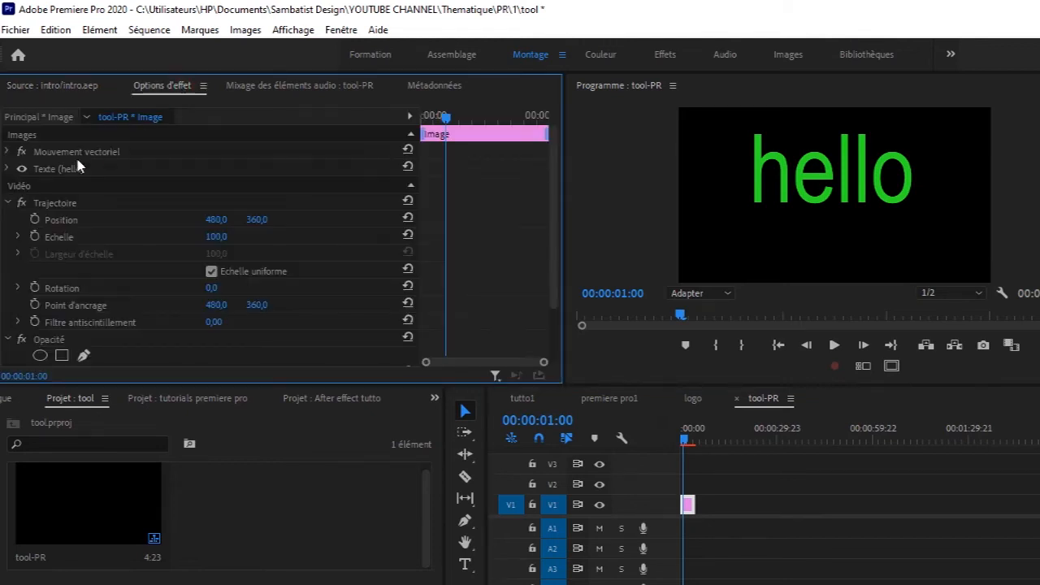
left_click(8, 203)
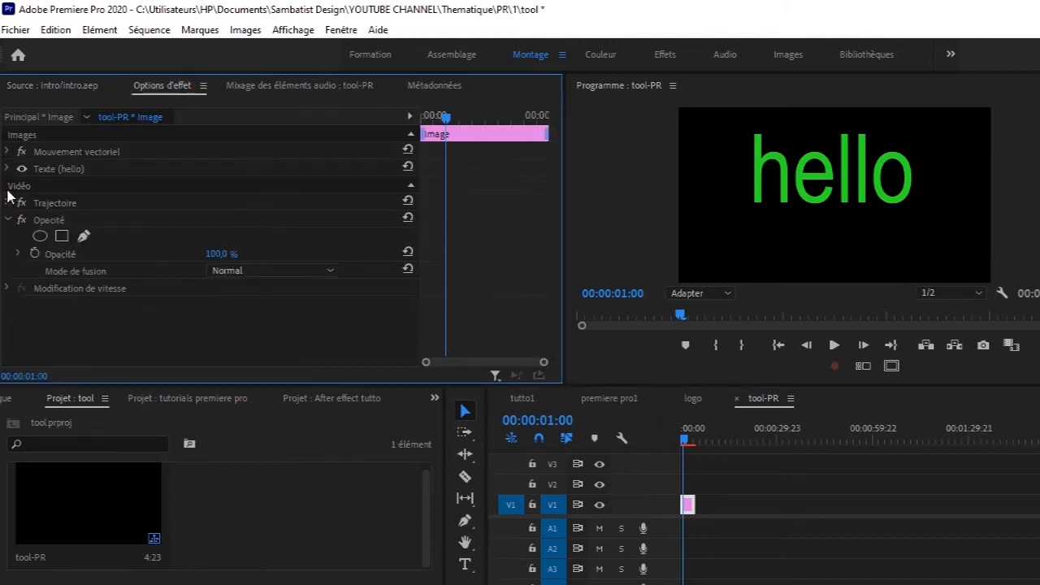
left_click(8, 221)
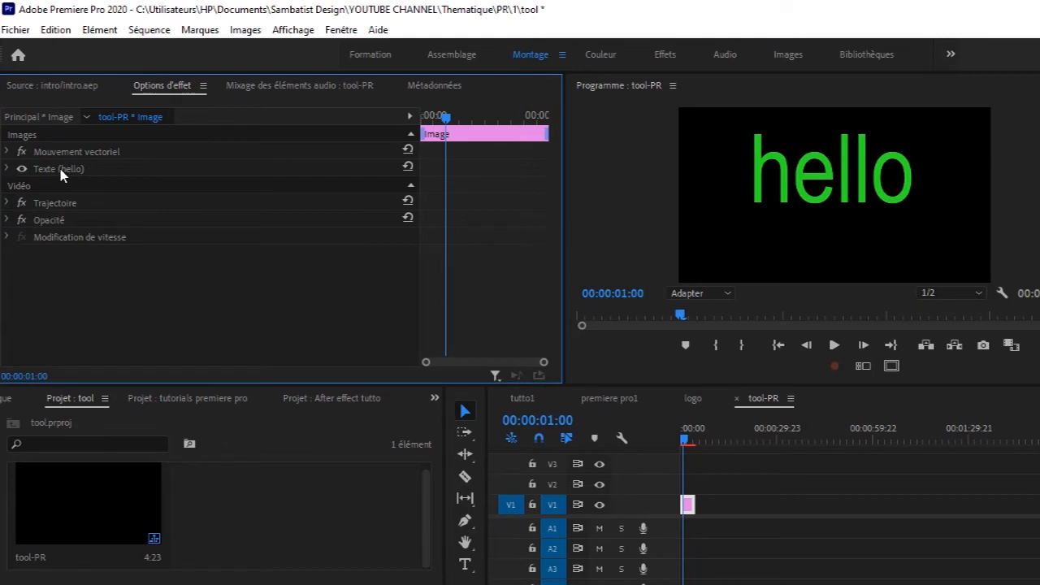
left_click(6, 169)
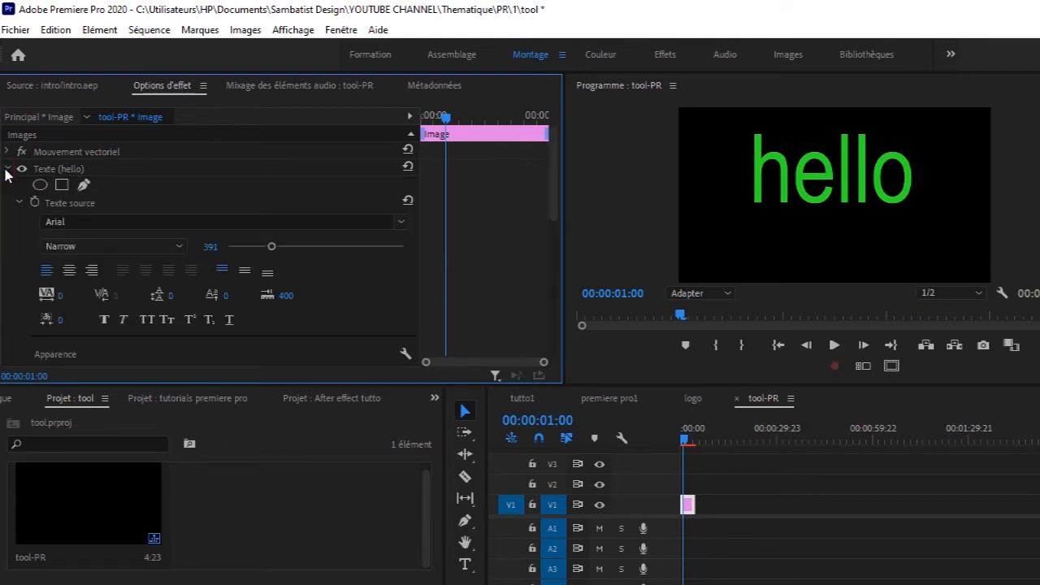
Step: Toggle the visibility of the Texte (hello) layer off and on twice
left_click(22, 169)
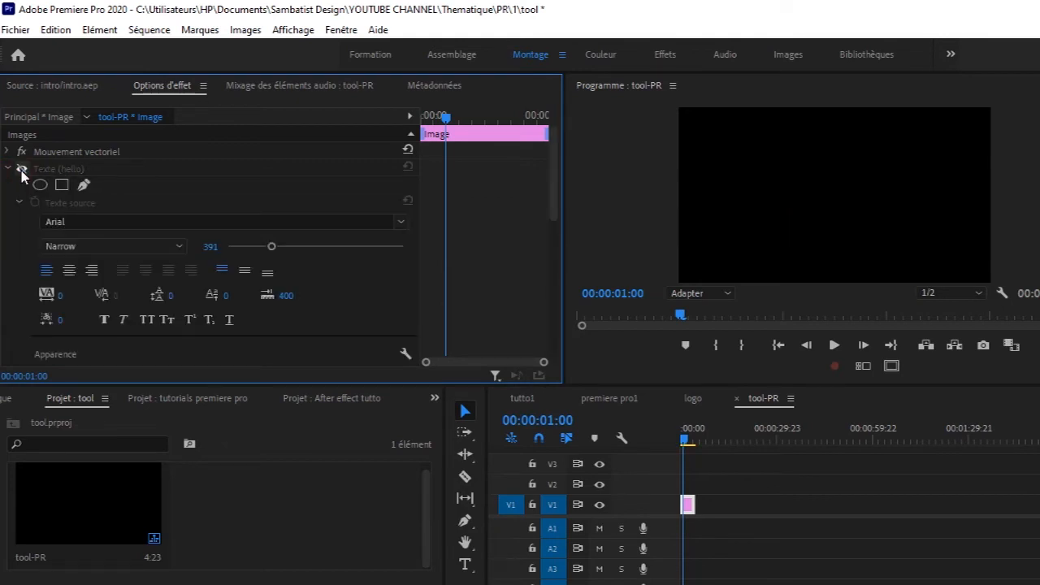
left_click(21, 169)
left_click(21, 169)
left_click(21, 169)
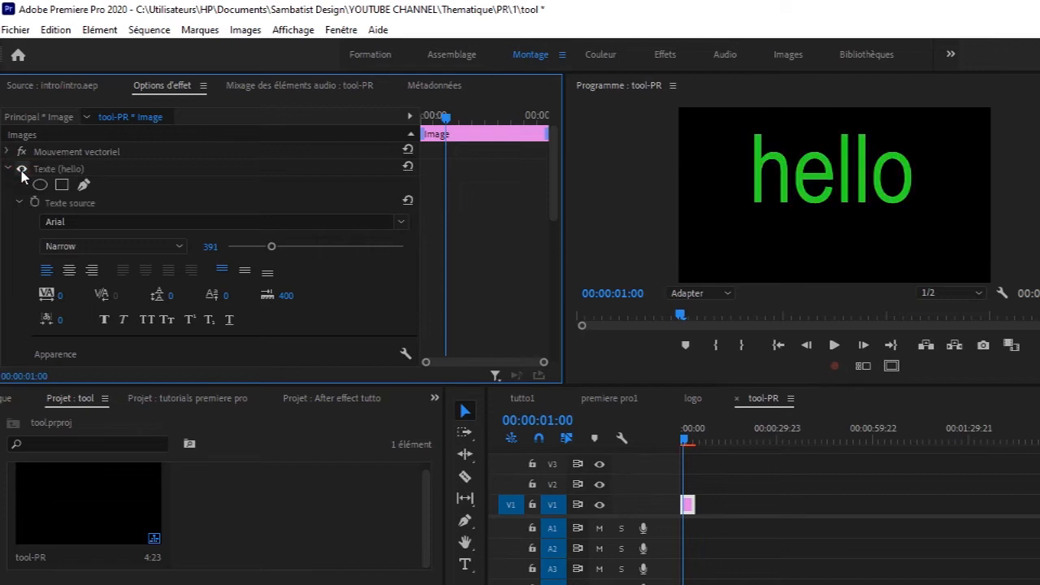
Step: Set the hello text's font size to 462, switch its white outline on and off again, and collapse the text settings
mouse_move(211, 246)
left_mouse_down()
mouse_move(370, 247)
mouse_move(206, 246)
left_mouse_up()
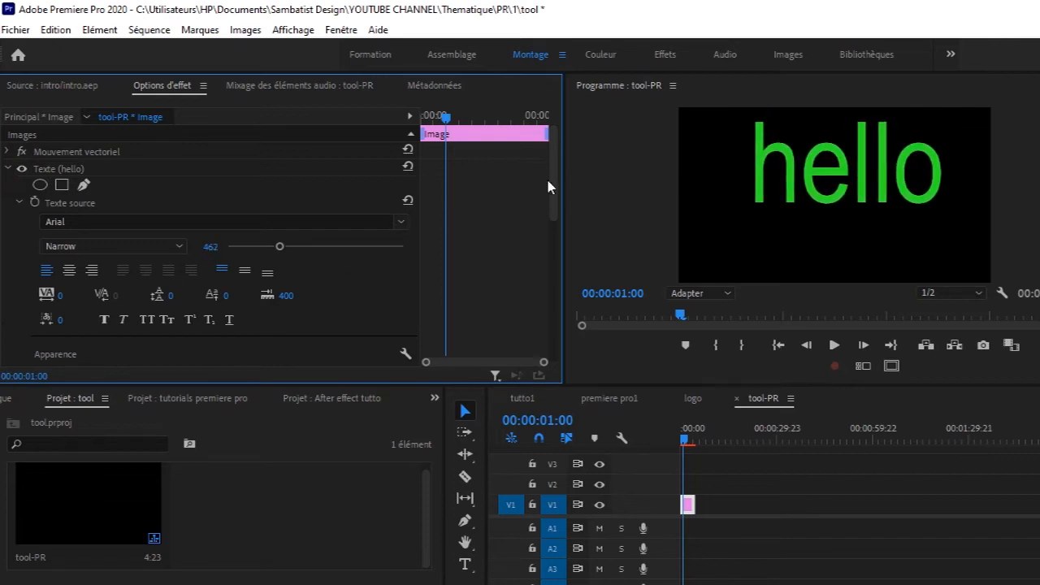
left_click_drag(552, 196, 552, 255)
scroll(552, 250, "up", 1)
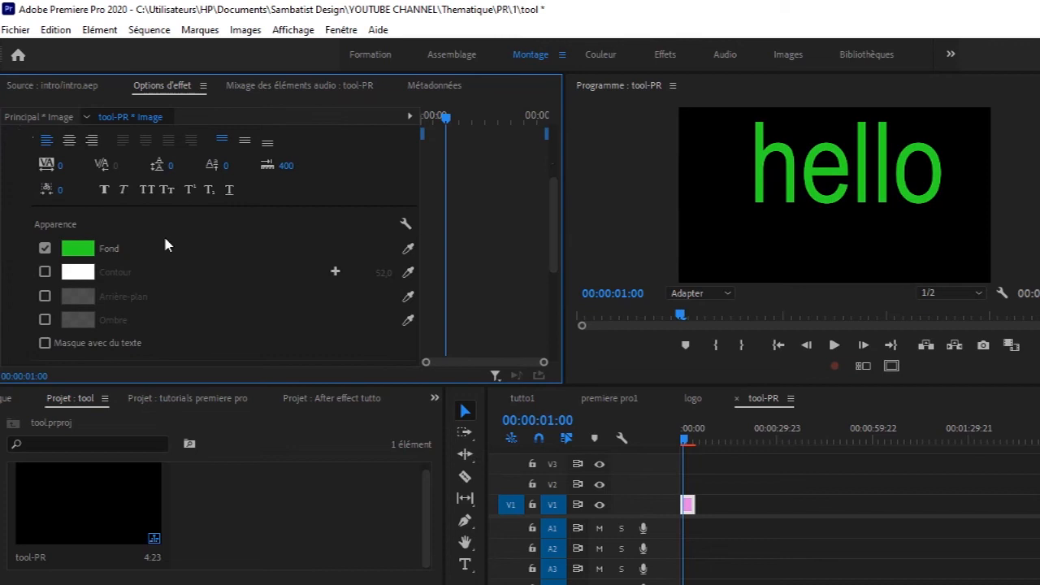
left_click(45, 271)
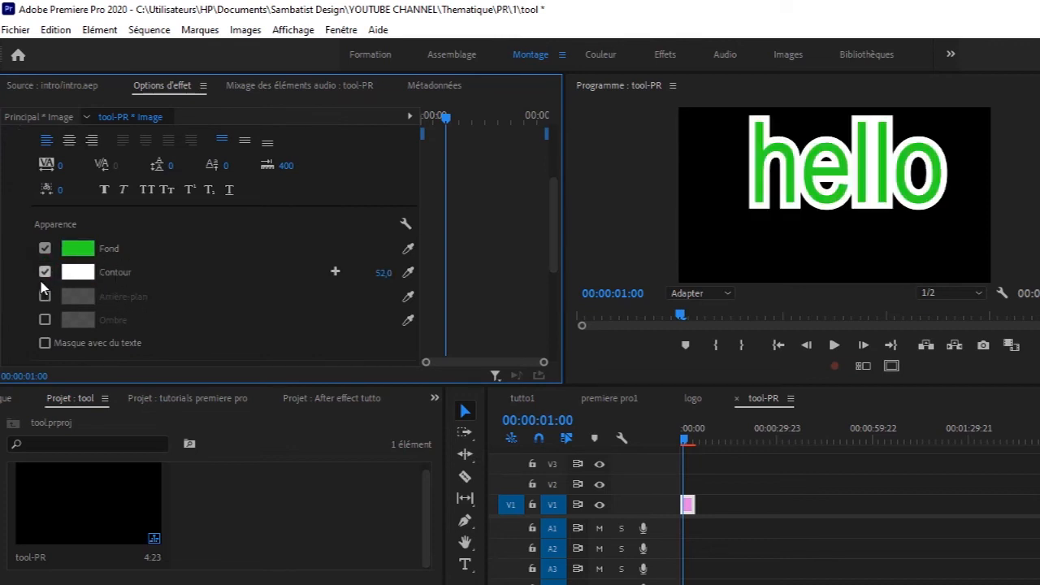
left_click(45, 273)
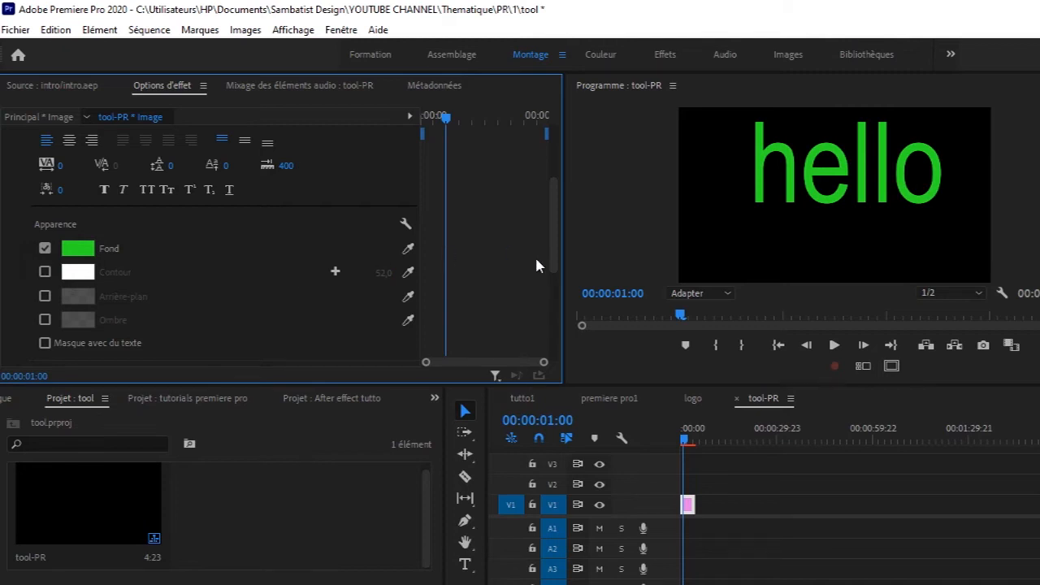
left_click_drag(551, 261, 560, 179)
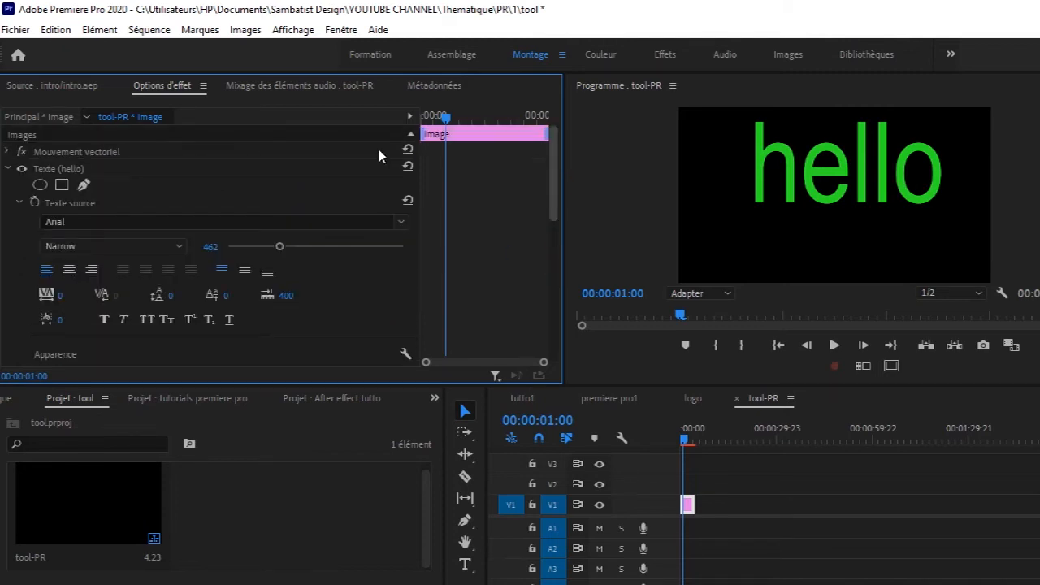
left_click(7, 169)
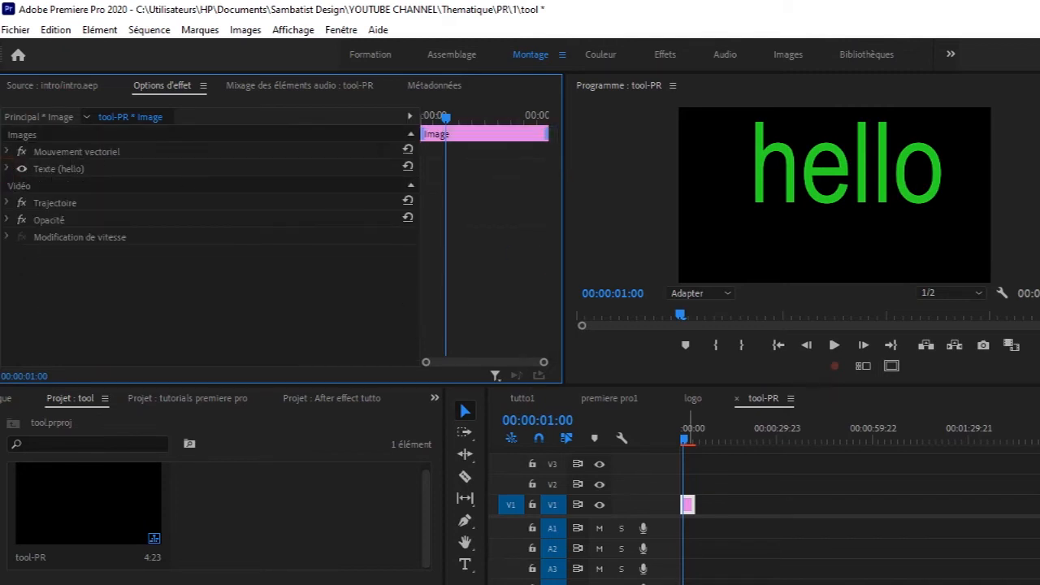
Step: Duplicate the hello clip further along track V1 with the Selection tool, leaving a gap between the two clips
scroll(845, 504, "up", 5)
scroll(845, 504, "down", 1)
left_click(466, 414)
left_click_drag(734, 505, 844, 506)
Step: Replace the text of the second hello clip with yess using the Type tool
left_click_drag(689, 439, 825, 451)
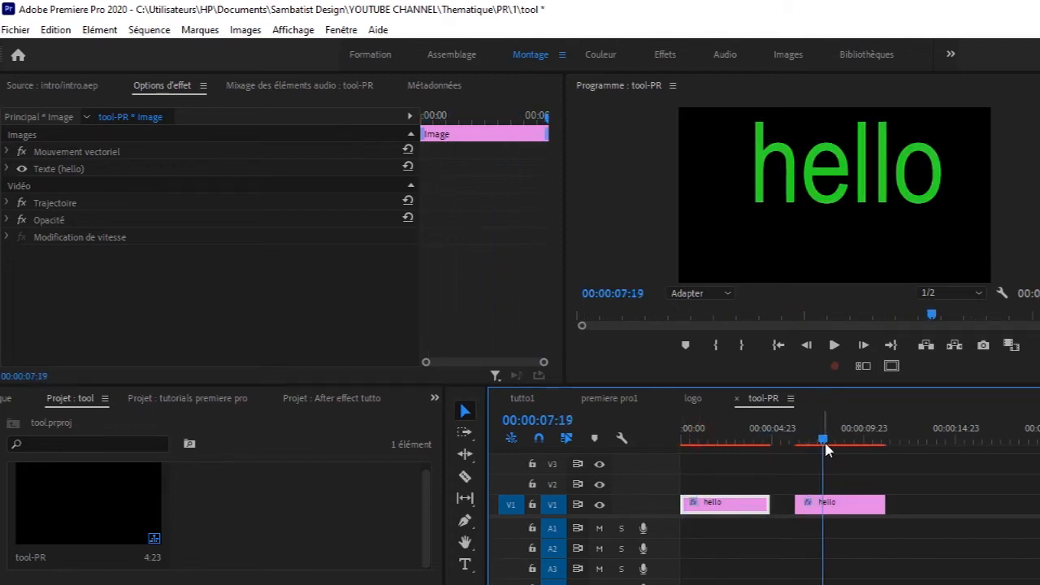
left_click(836, 499)
left_click(465, 564)
left_click(937, 179)
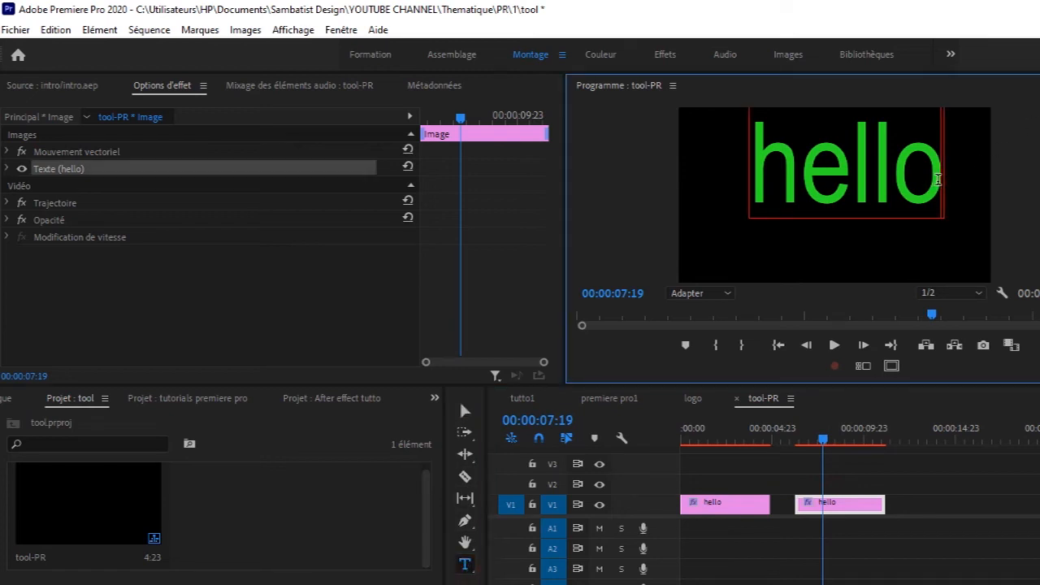
left_click_drag(938, 178, 747, 172)
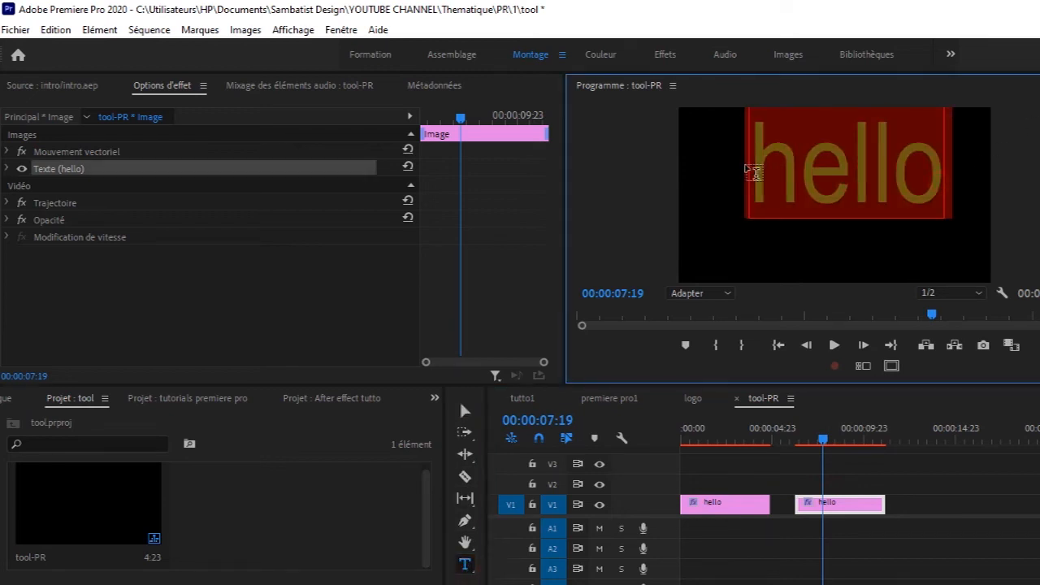
type("yess")
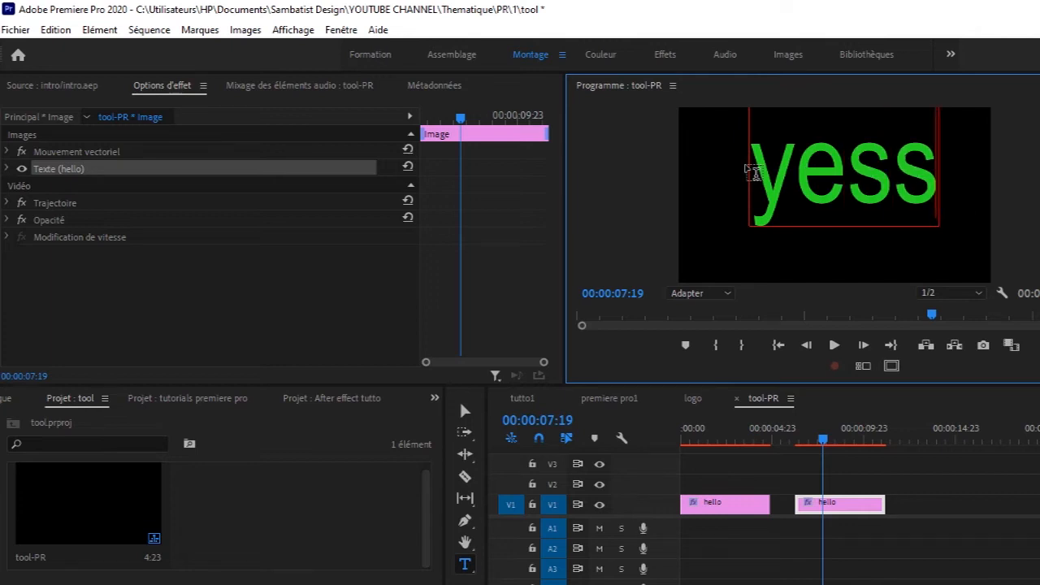
Step: Butt the yess clip against the hello clip on track V1, place a duplicate right after it, and move the playhead onto the duplicate
left_click(465, 410)
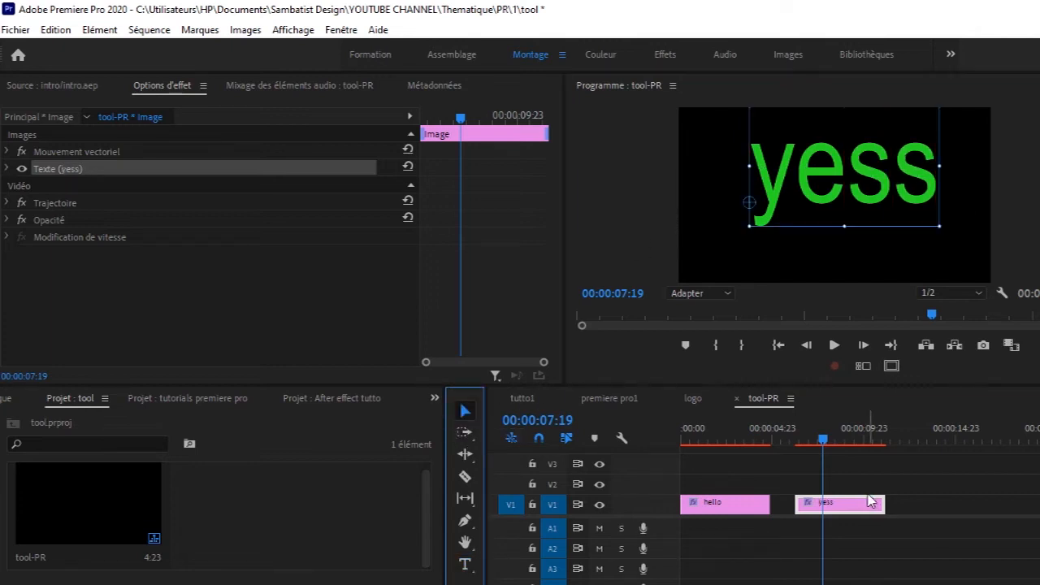
left_click_drag(863, 505, 892, 506)
left_click_drag(822, 443, 878, 441)
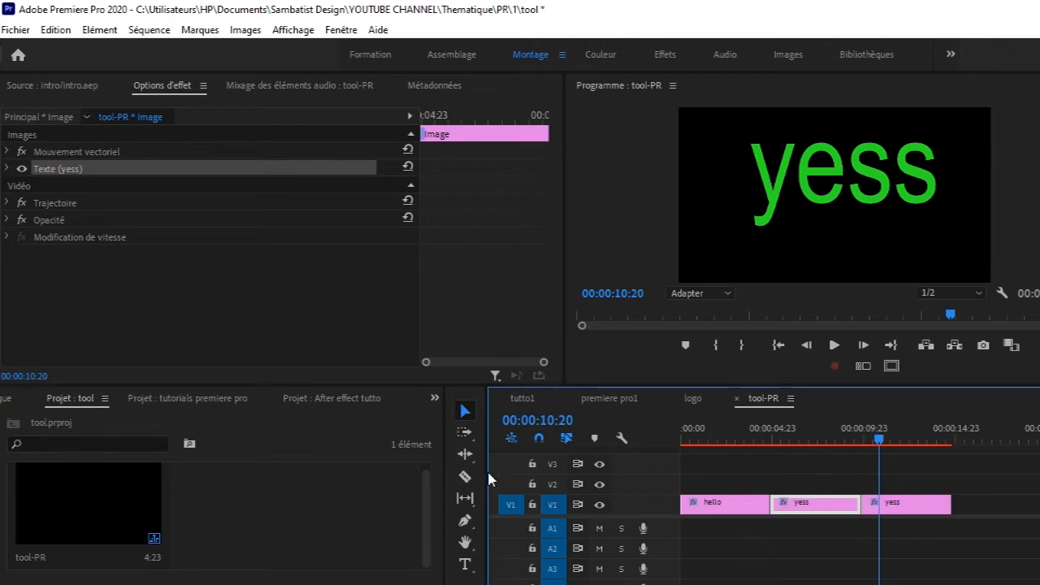
Step: Replace the text of the last clip on track V1 with hola using the Type tool
left_click(465, 564)
left_click(916, 505)
left_click_drag(925, 185, 715, 181)
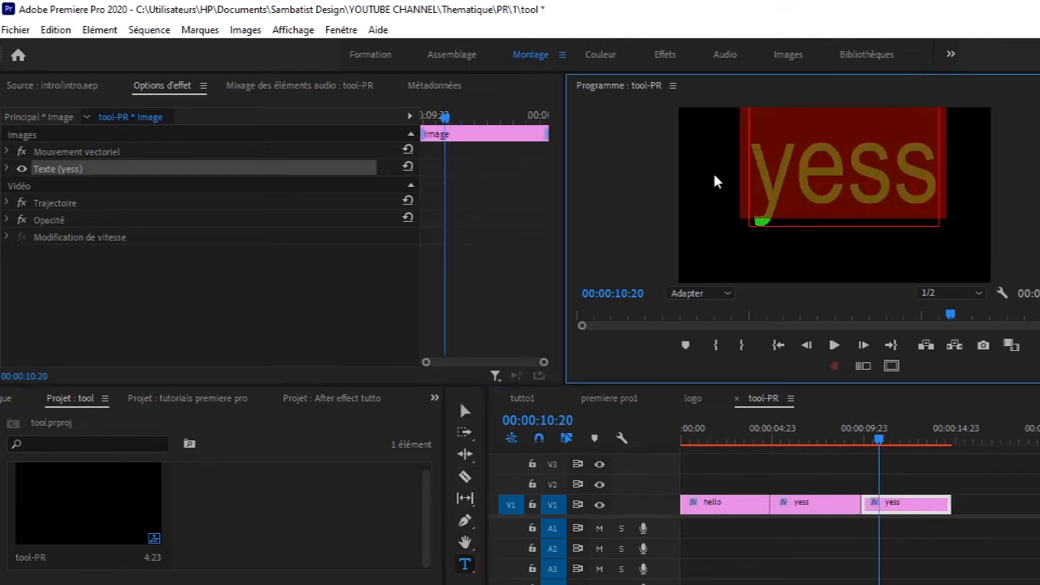
type("hola")
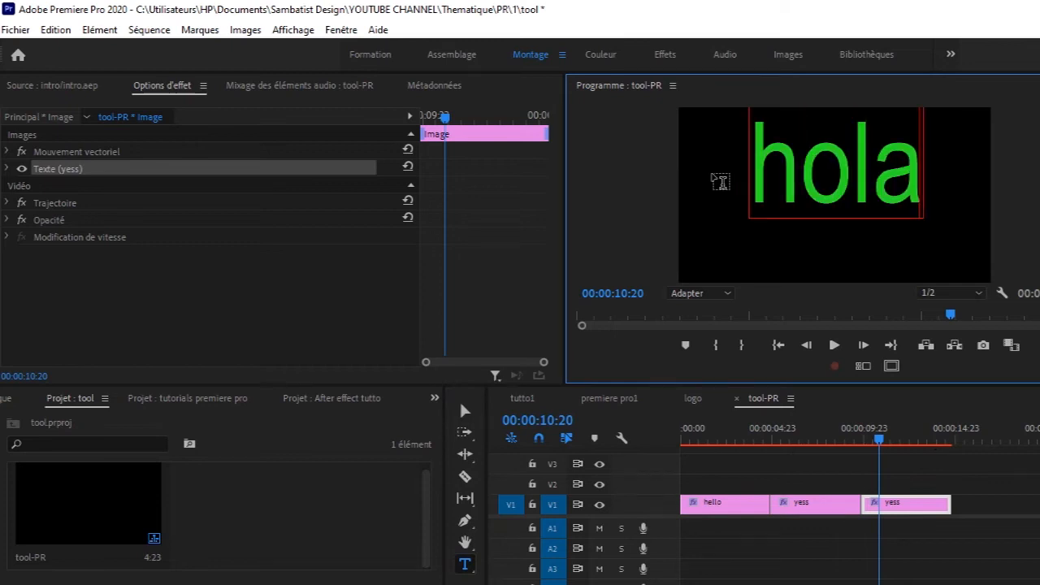
Step: Play the three text clips from the start of the sequence
left_click_drag(881, 439, 685, 457)
left_click(685, 463)
key("space")
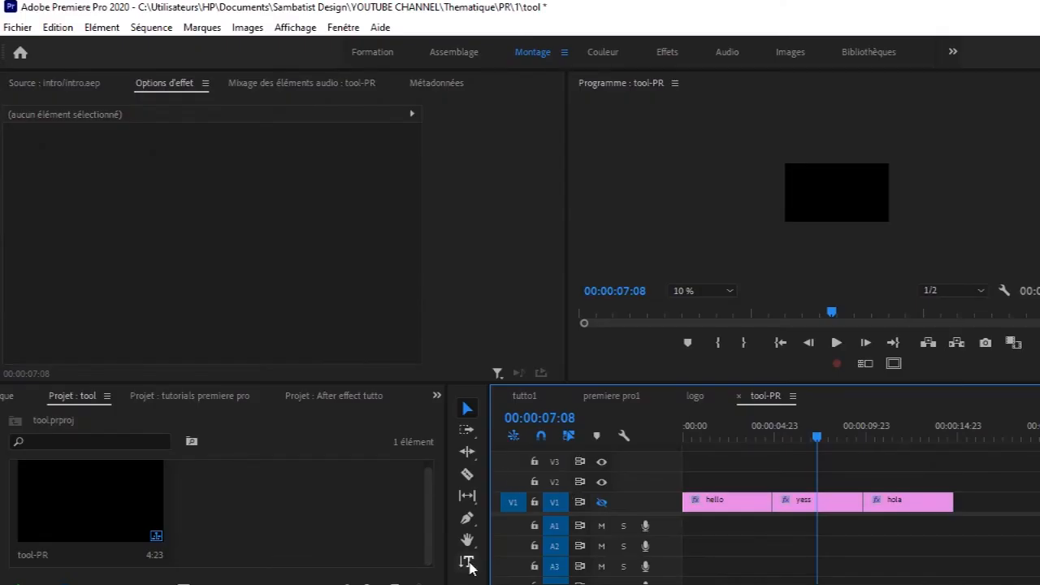
Step: Add the vertical text hello with the Vertical Type tool and move it up in the frame, with the preview zoom set to Adapter
left_click(469, 563)
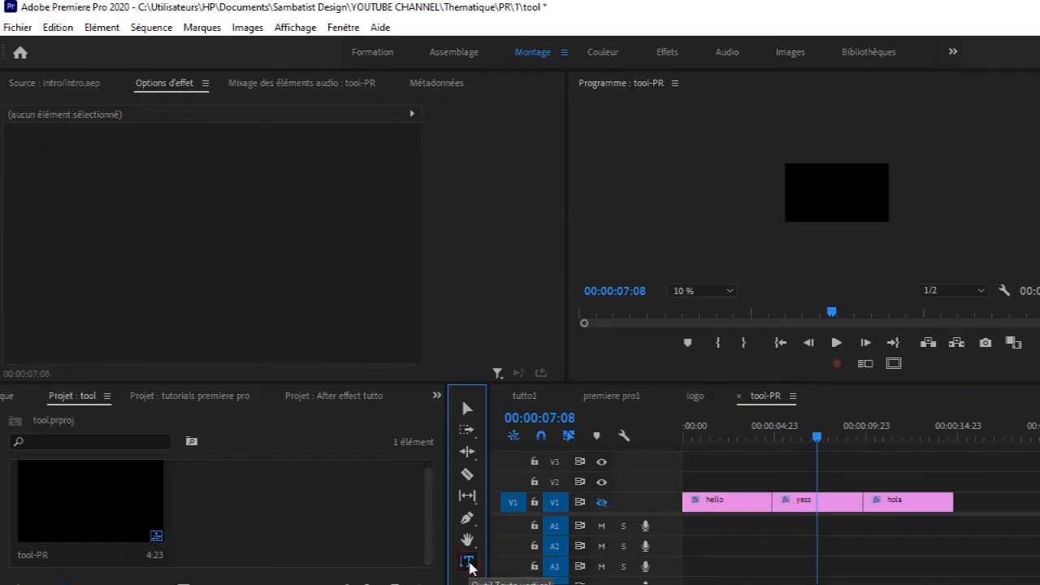
left_click(803, 195)
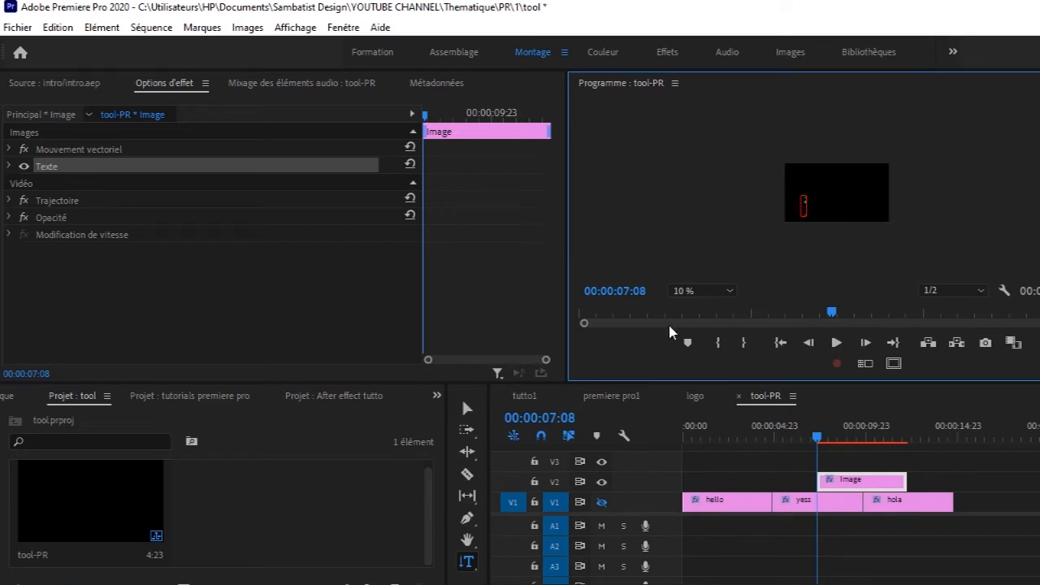
left_click(730, 291)
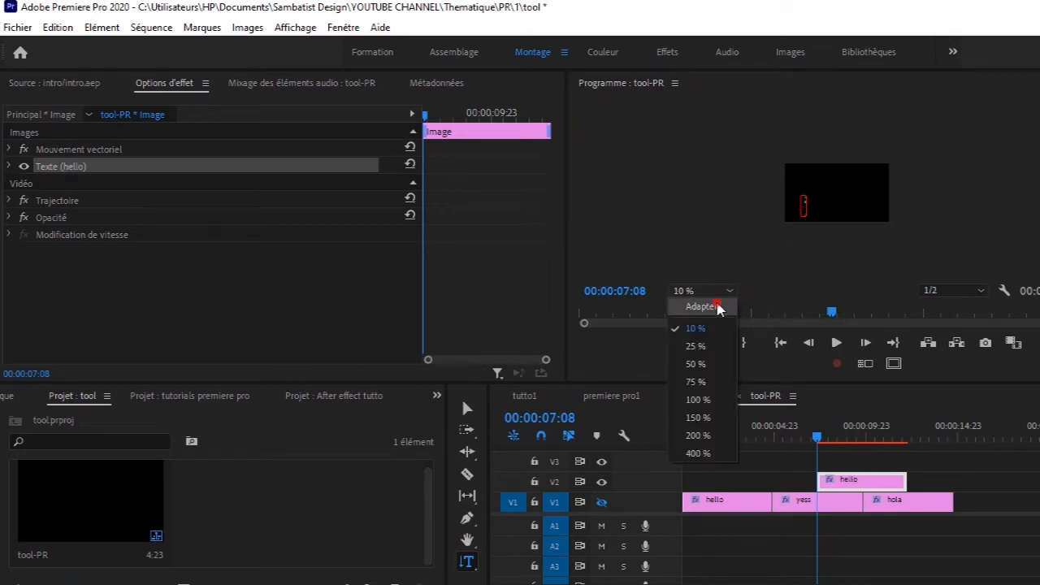
left_click(719, 307)
left_click(467, 408)
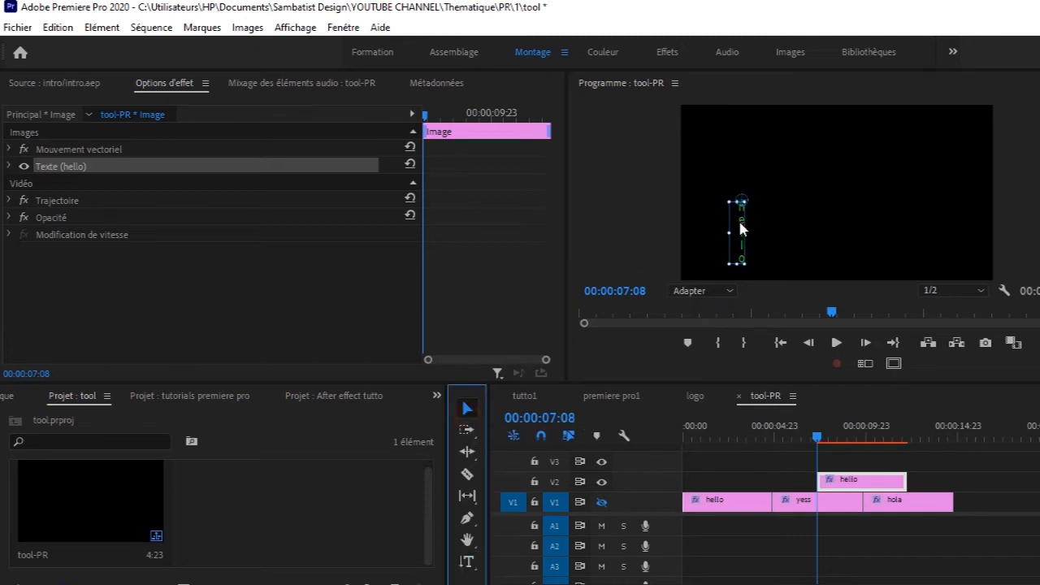
left_click_drag(740, 225, 769, 156)
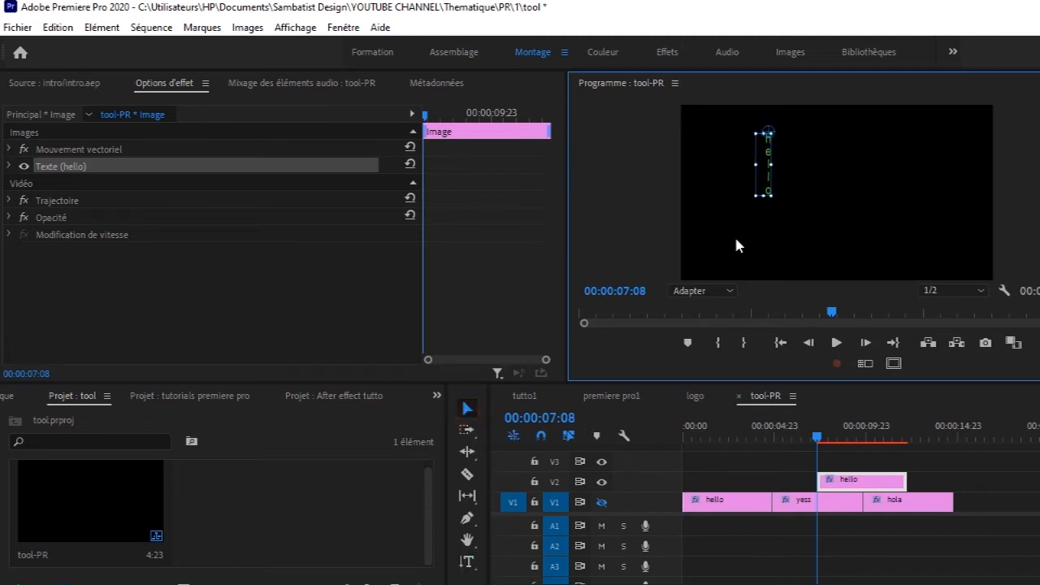
Step: Select the whole vertical hello text and set its font size to 112
left_click(467, 560)
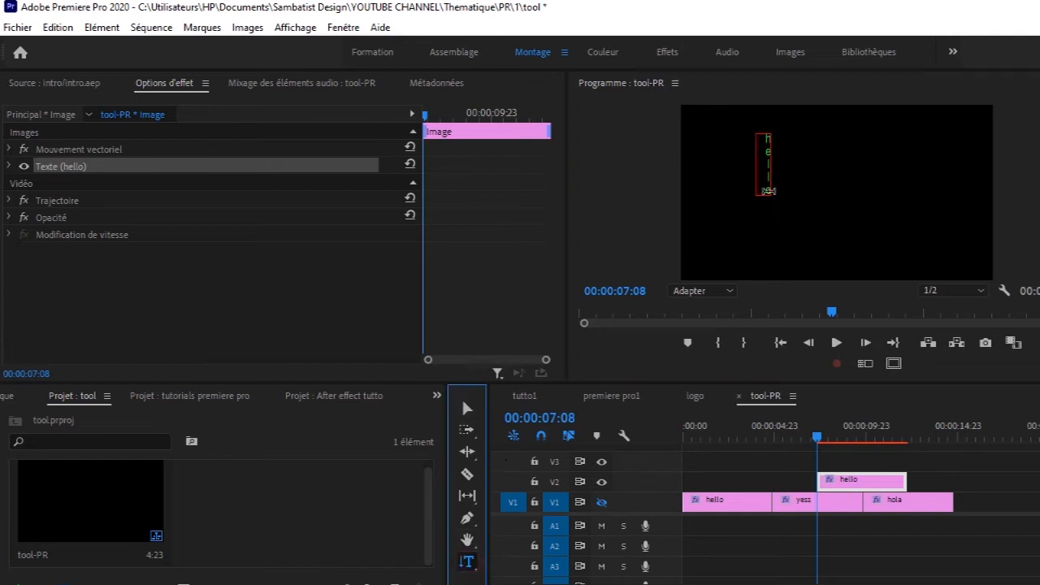
double_click(765, 192)
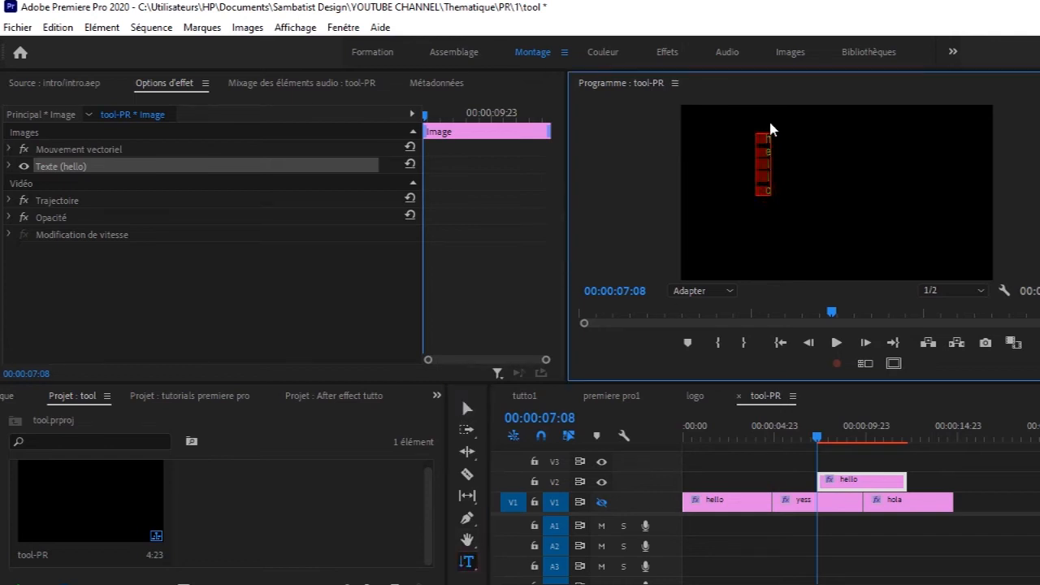
left_click(10, 167)
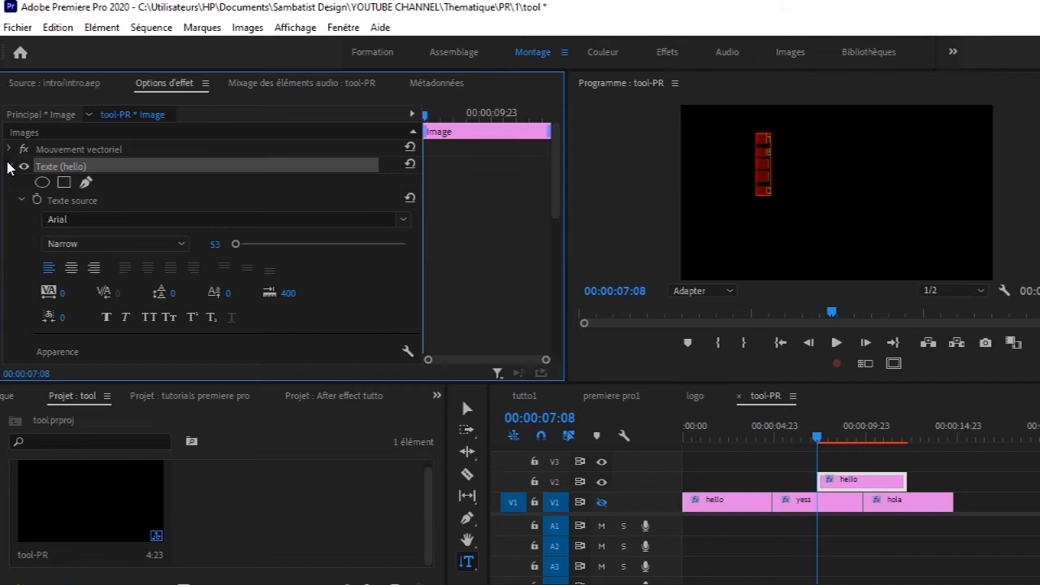
left_click_drag(237, 245, 241, 249)
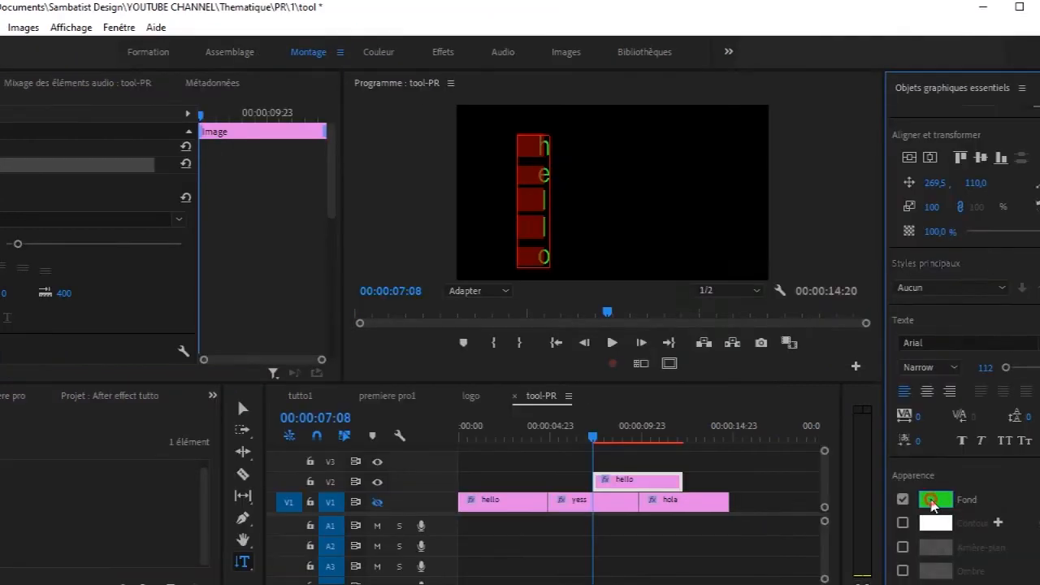
Step: Change the fill (Fond) colour of the vertical hello text to pink
left_click(933, 500)
left_click(847, 453)
left_click(975, 258)
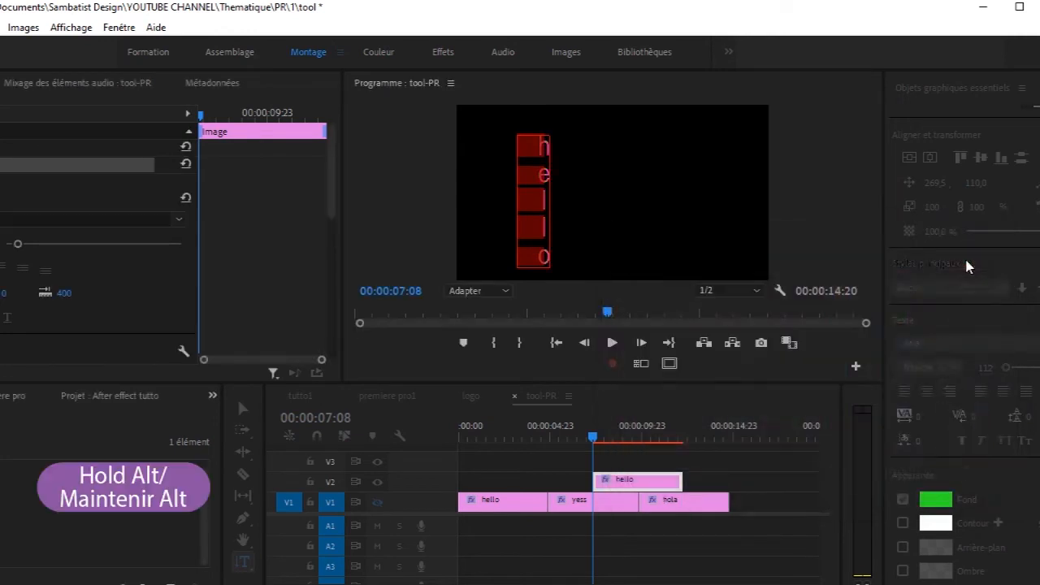
Step: Move the vertical hello clip to the start of track V2 and bring the playhead to 00:00:00:00
left_click(246, 414)
left_click_drag(662, 488, 522, 485)
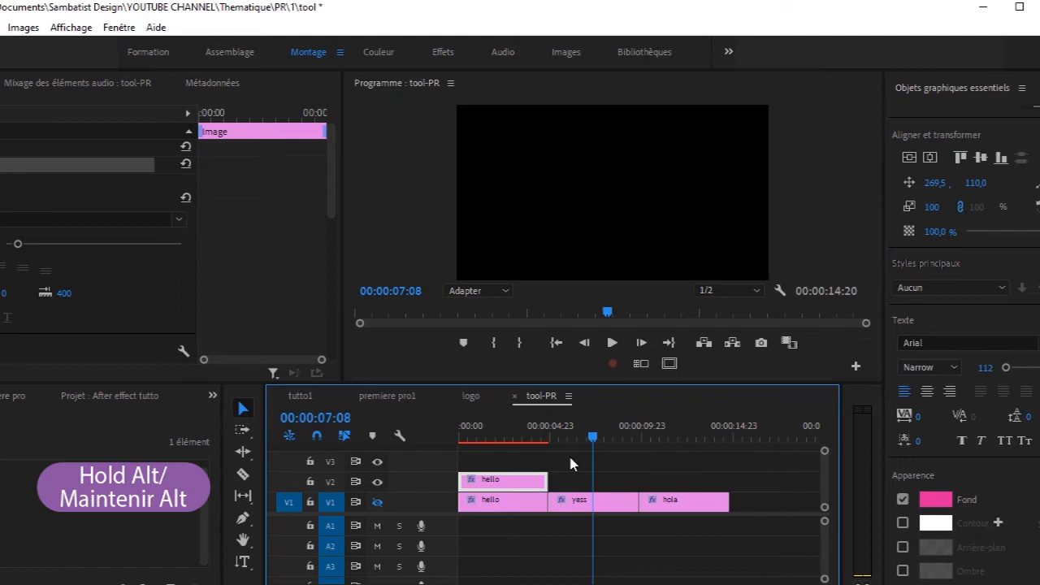
left_click_drag(596, 433, 435, 467)
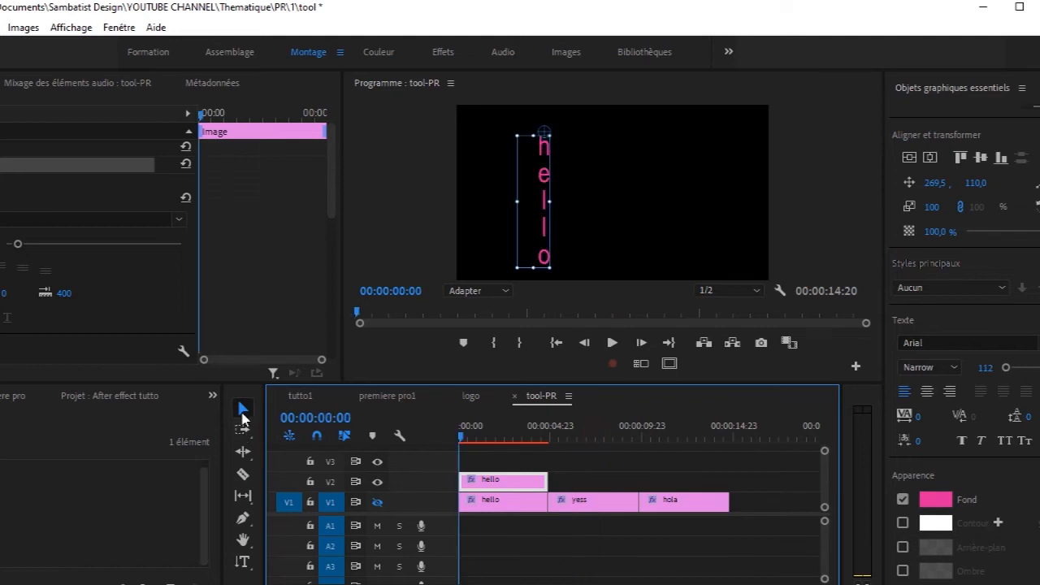
Step: Duplicate the vertical hello clip directly after itself on track V2 and change the duplicate's text to yess
left_click_drag(522, 482, 603, 480)
left_click(582, 437)
left_click(599, 483)
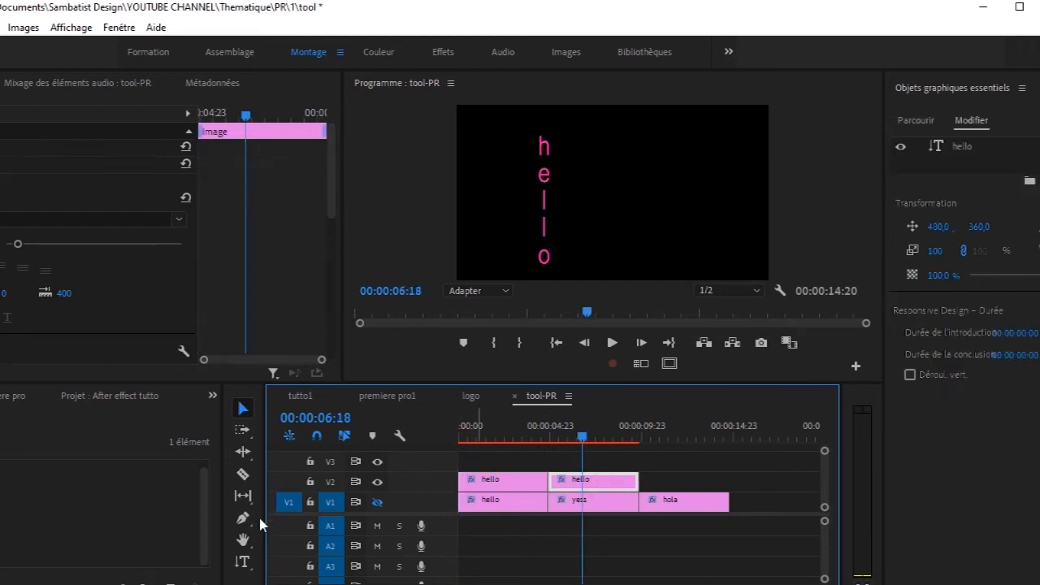
left_click(243, 561)
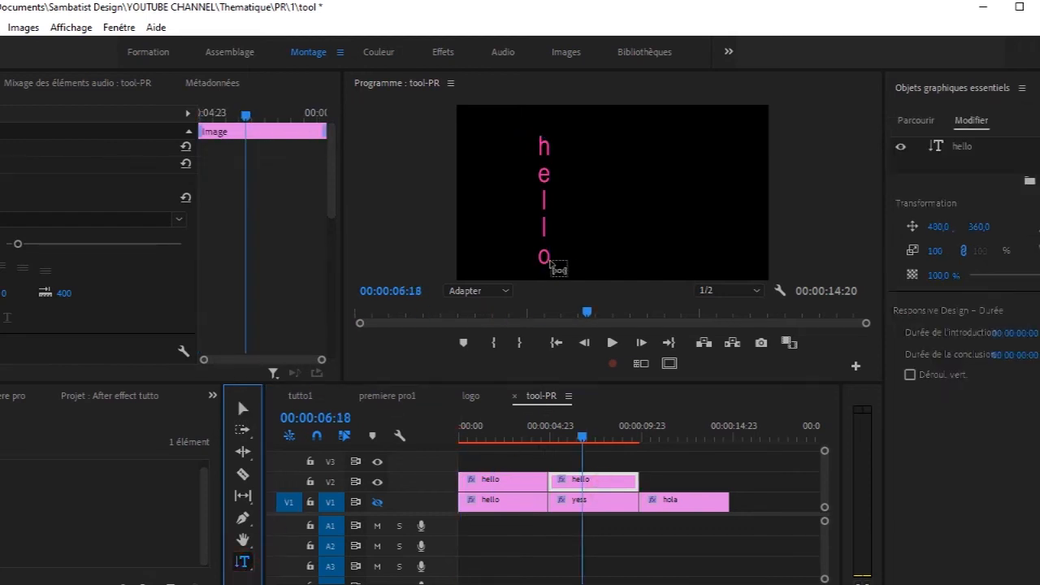
left_click(546, 162)
left_click_drag(546, 159, 542, 116)
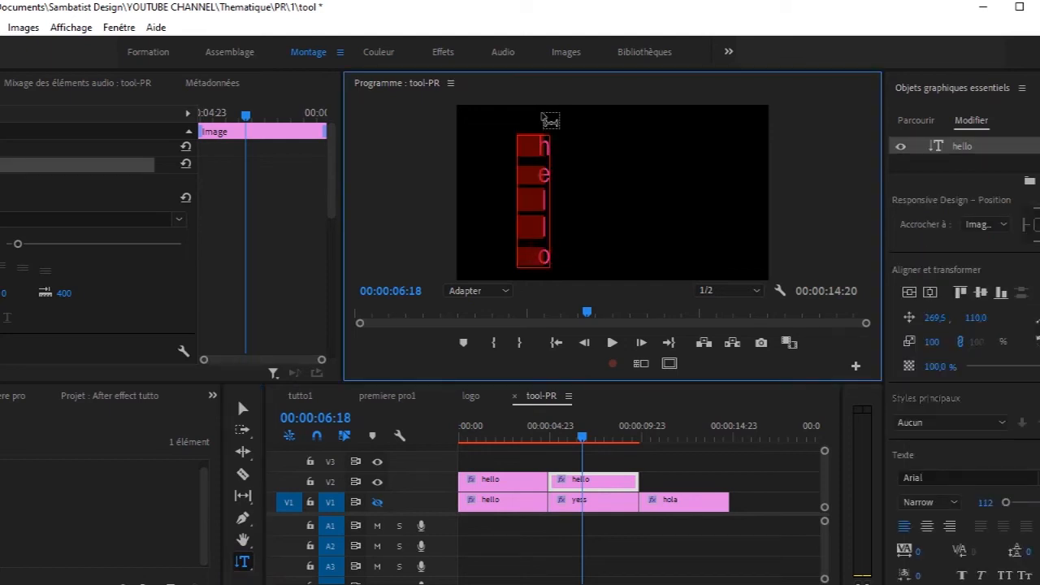
type("yess")
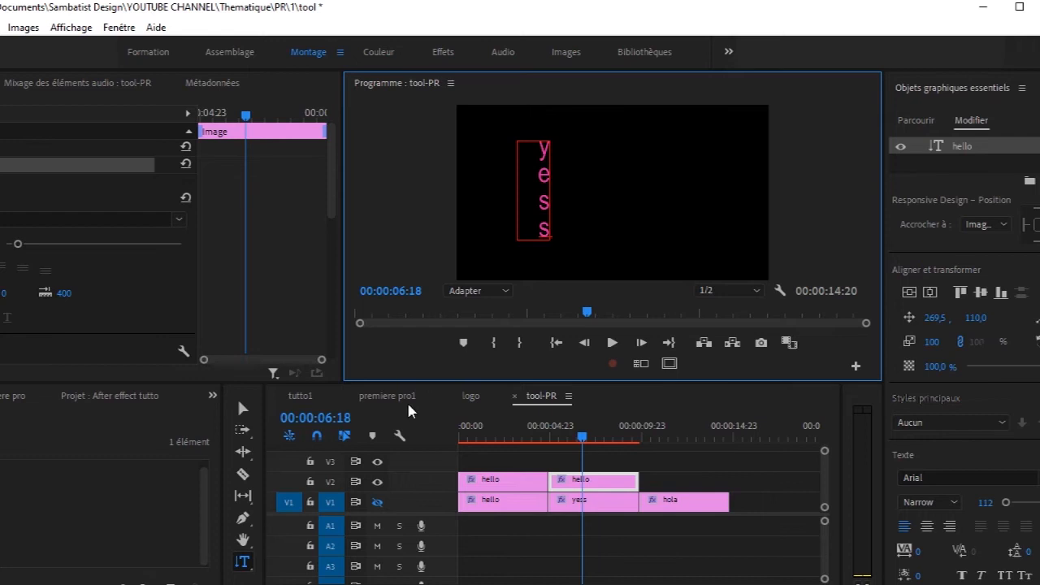
Step: Select all text clips on tracks V1 and V2 and delete them
left_click(243, 418)
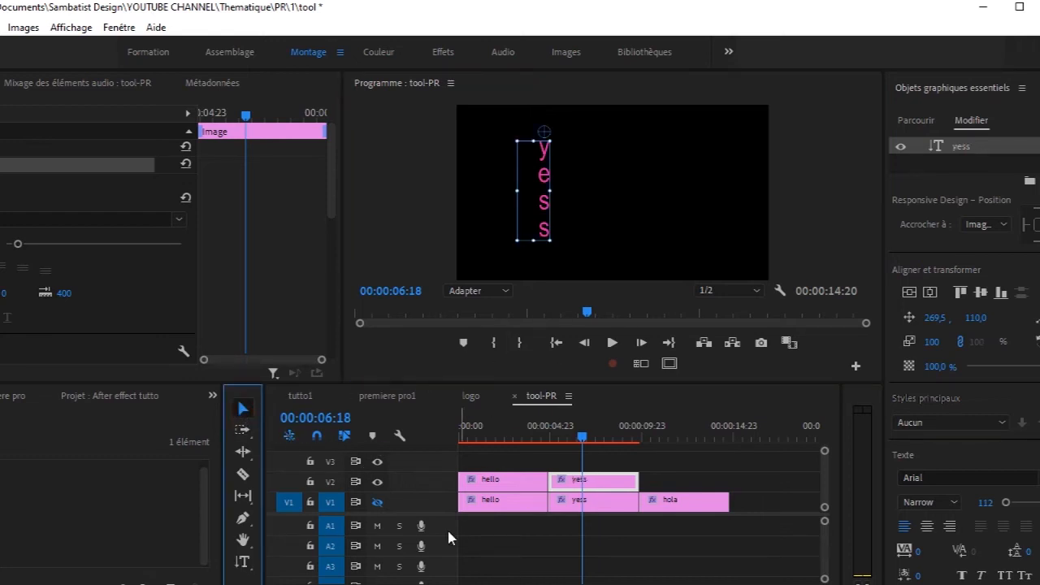
left_click_drag(777, 501, 494, 478)
key("Delete")
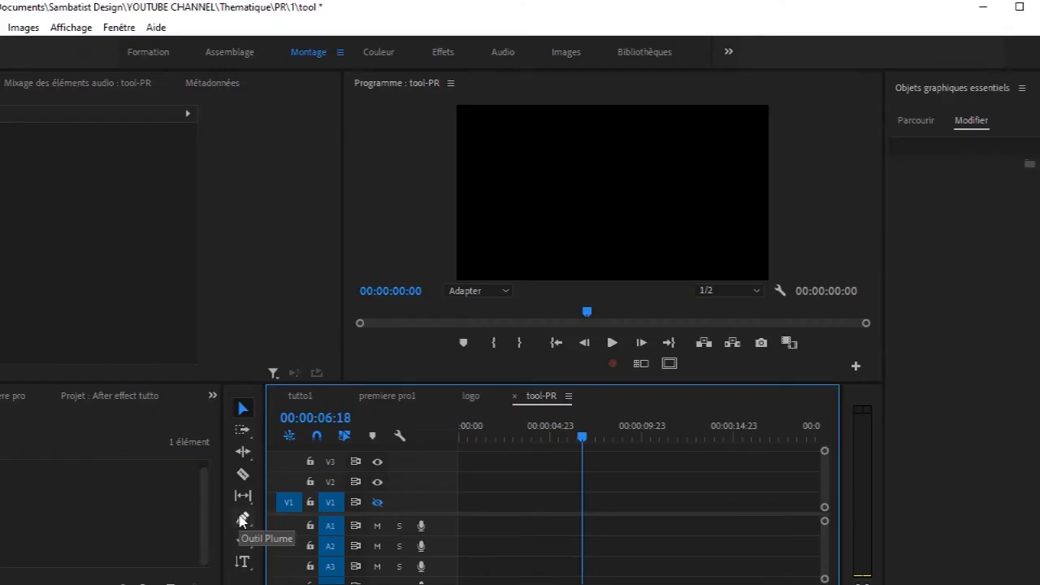
Step: Draw the upper outline of a car with the Pen tool, placing straight segments for the hood, cabin, roof and far end
left_click(242, 519)
left_click(268, 519)
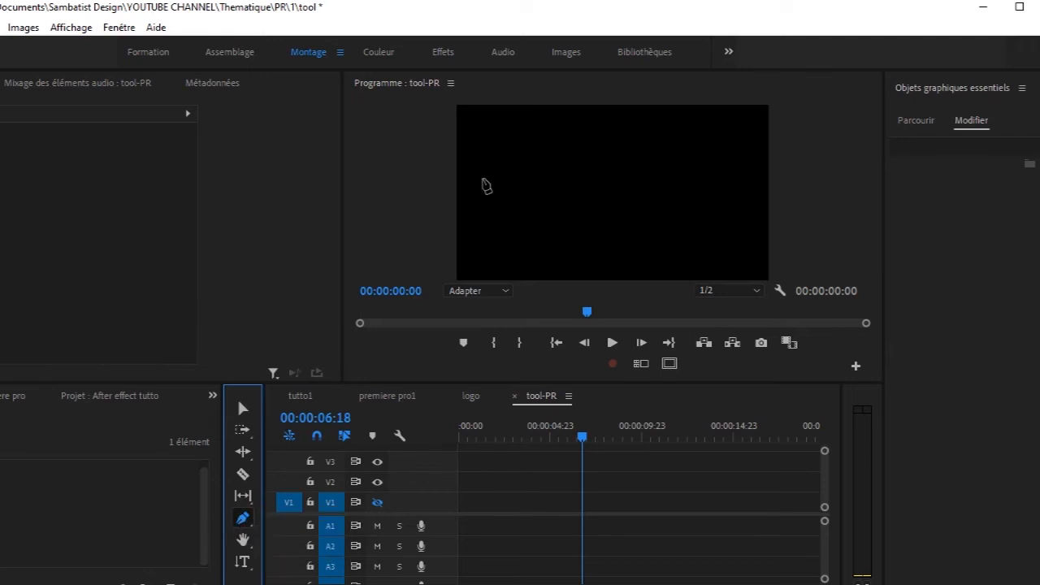
left_click(480, 177)
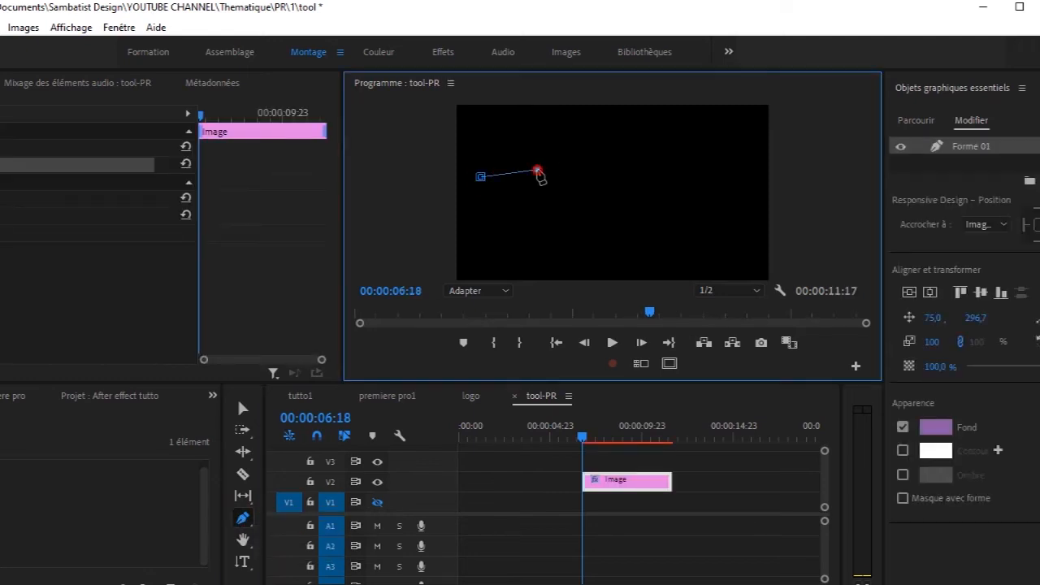
left_click(556, 143)
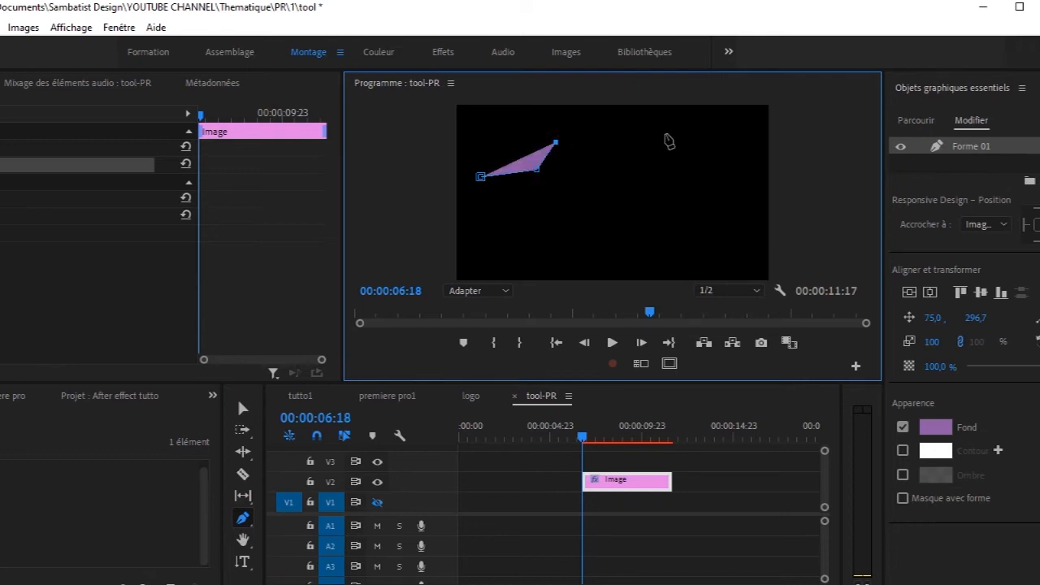
left_click(664, 134)
left_click(683, 173)
left_click(734, 177)
left_click(733, 214, "ctrl")
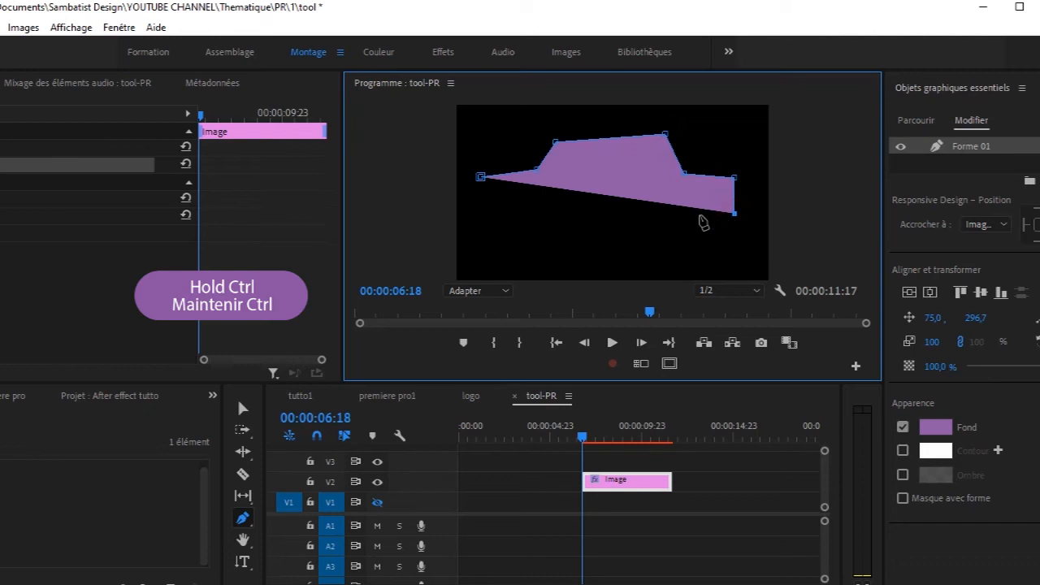
Step: Draw the car's underside with the Pen tool, curving two wheel arches between straight segments, and close the outline at its starting point
left_click(699, 215, "ctrl")
left_click_drag(643, 214, 610, 263)
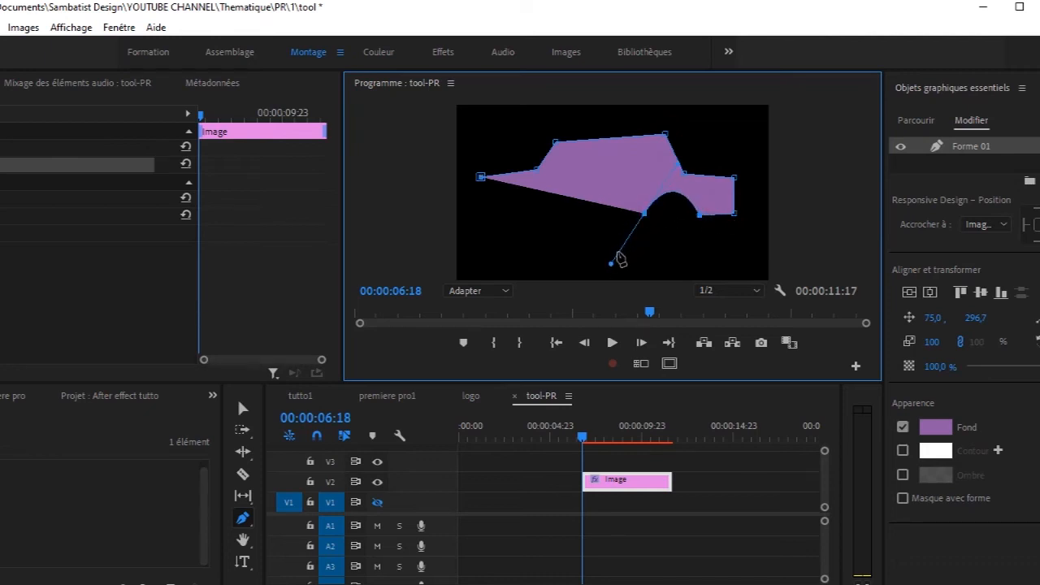
left_click_drag(611, 264, 645, 219)
left_click(549, 218)
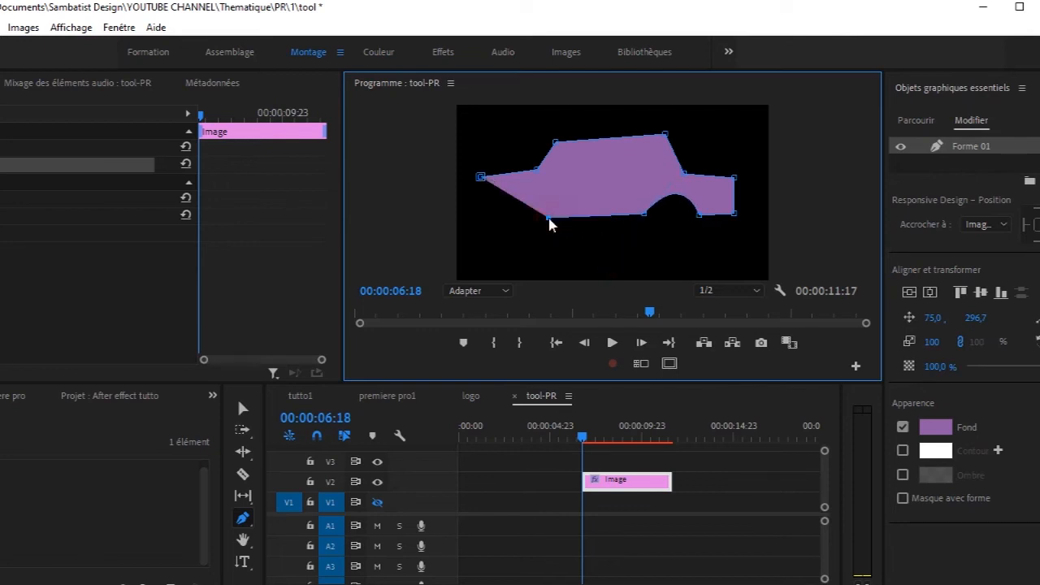
mouse_move(502, 217)
left_mouse_down()
mouse_move(474, 271)
mouse_move(500, 222)
left_mouse_up()
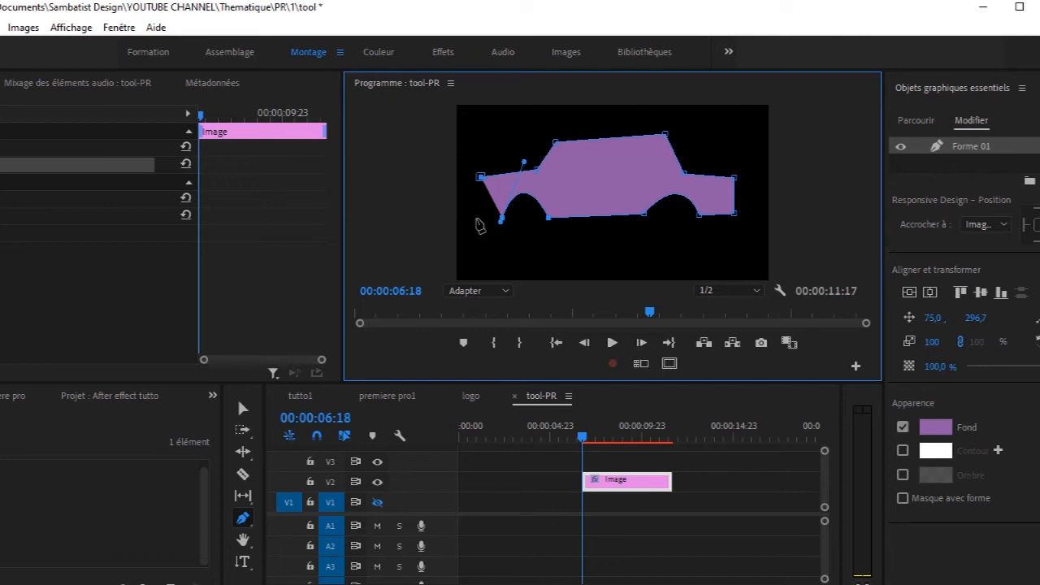
left_click(473, 220)
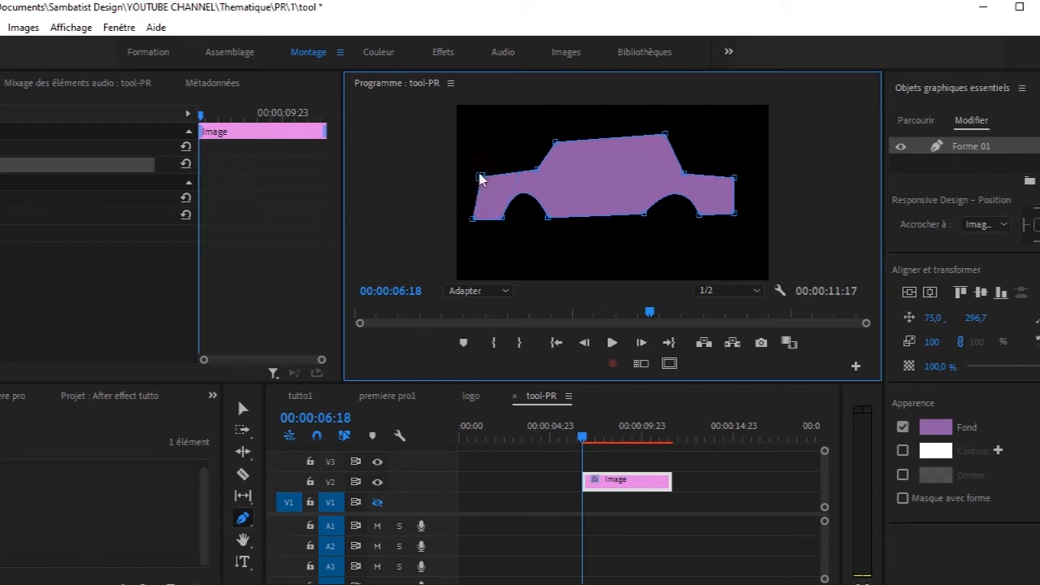
Step: Scale the car shape down proportionally and place it in the upper-left corner of the frame
left_click(242, 407)
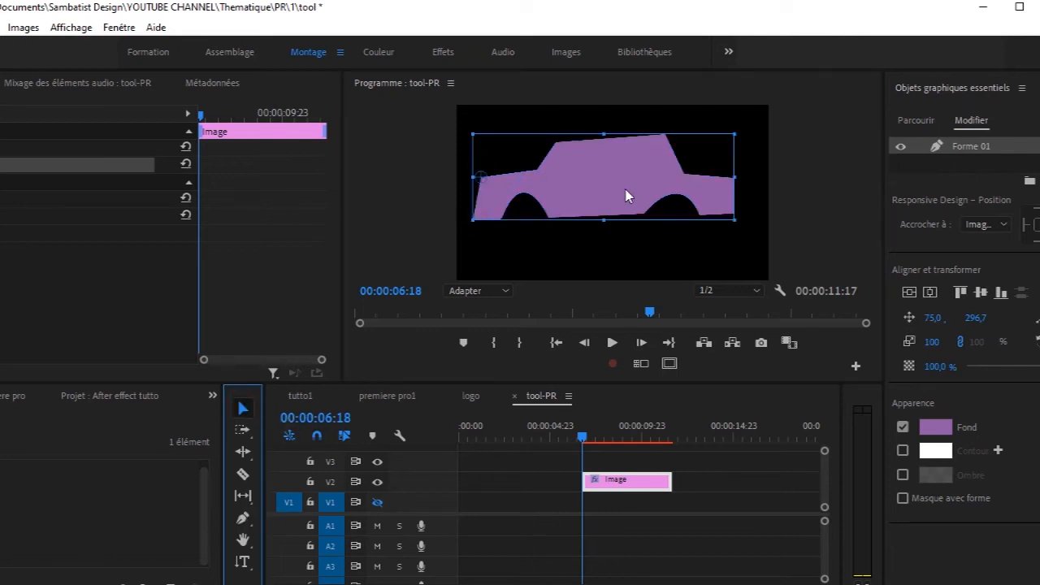
key("shift")
mouse_move(625, 190)
left_mouse_down()
mouse_move(571, 188)
mouse_move(646, 189)
left_mouse_up()
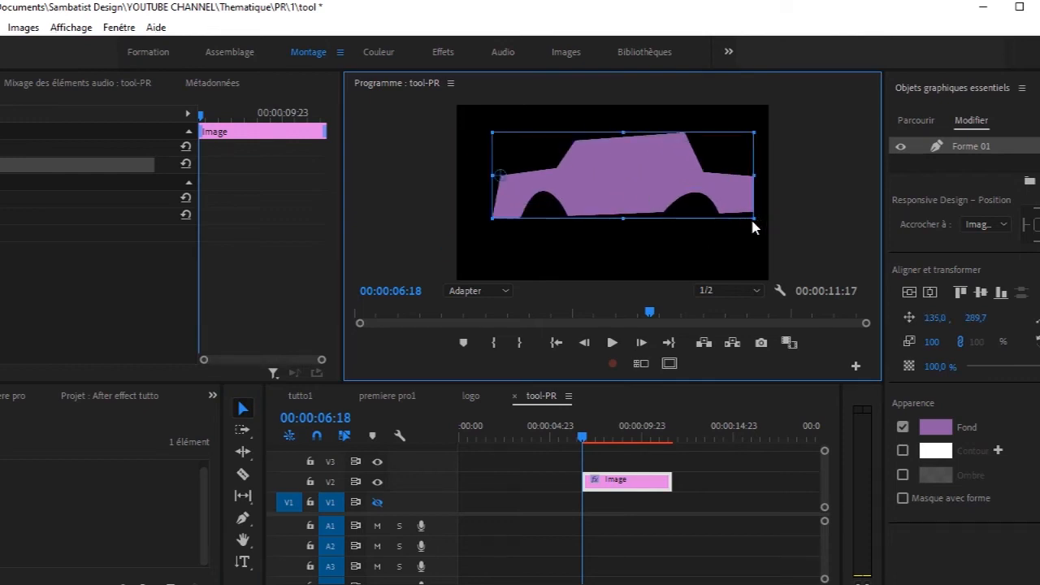
left_click_drag(754, 217, 512, 144)
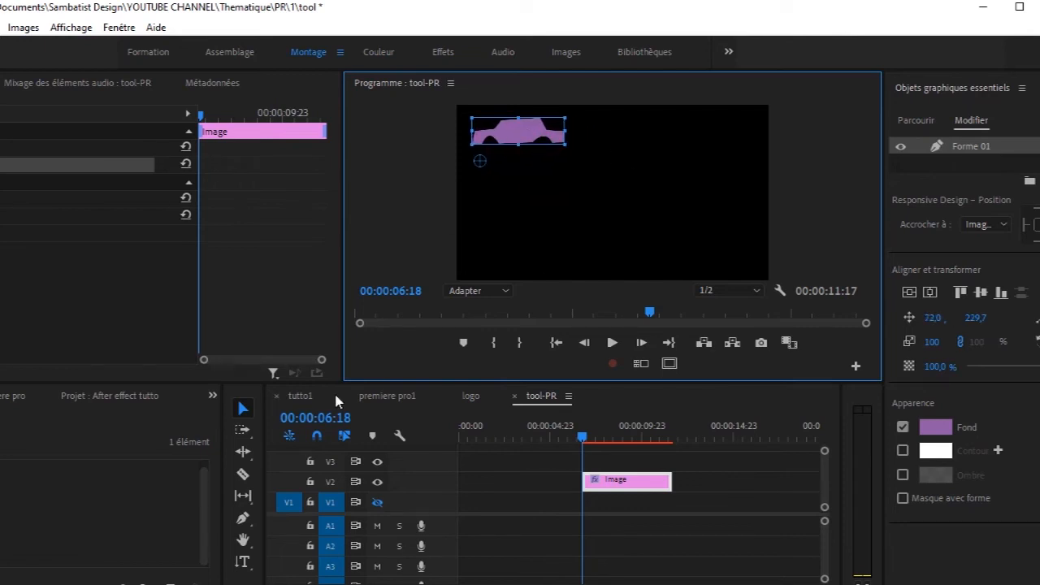
Step: Draw an open S-shaped wave with the Pen tool across the frame below the car, shortening the middle point's outgoing handle
left_click(242, 520)
left_click(486, 207)
left_click_drag(630, 211, 729, 290)
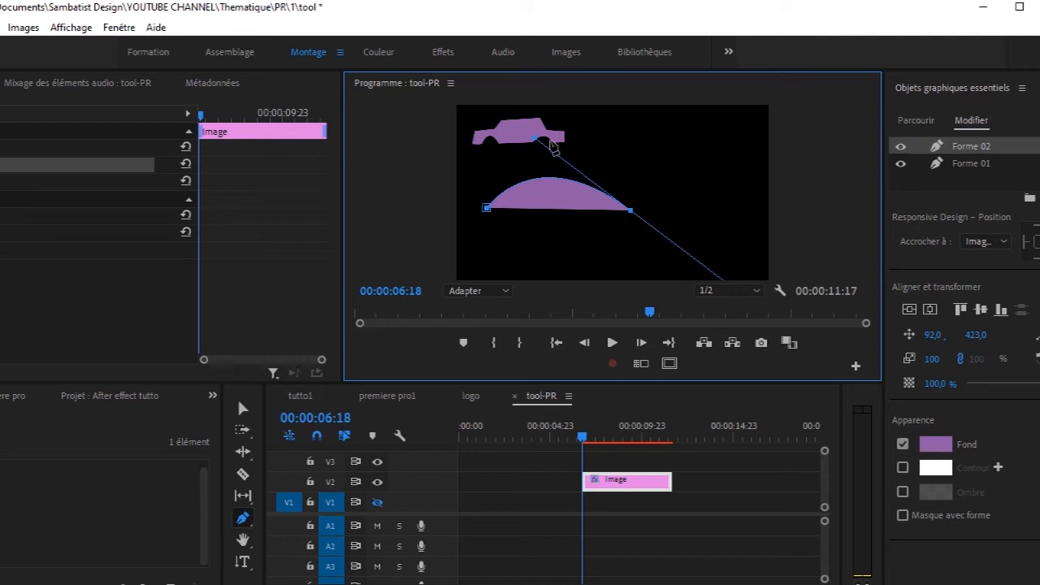
left_click(505, 291)
left_click(485, 366)
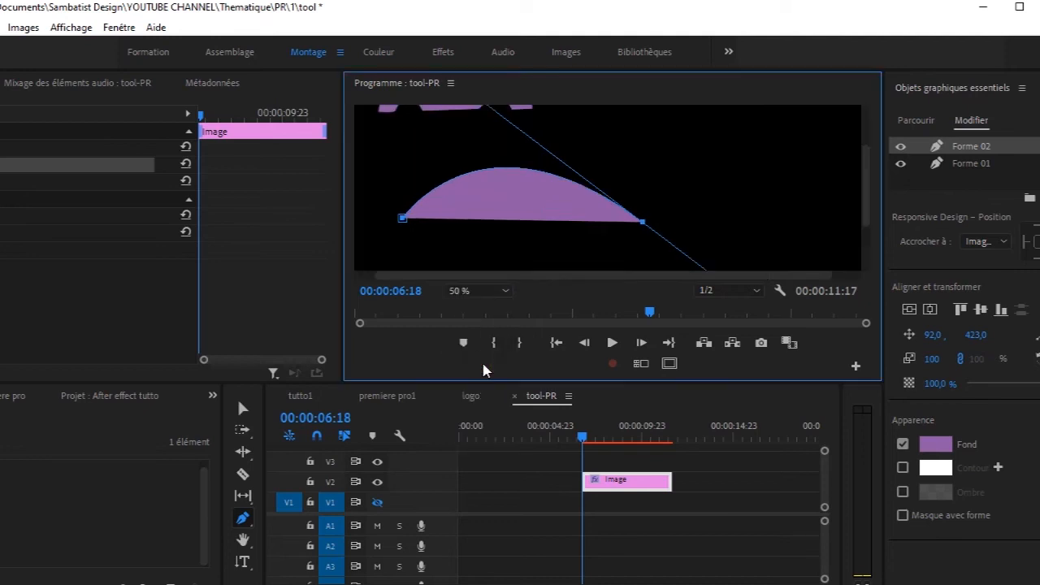
left_click(502, 291)
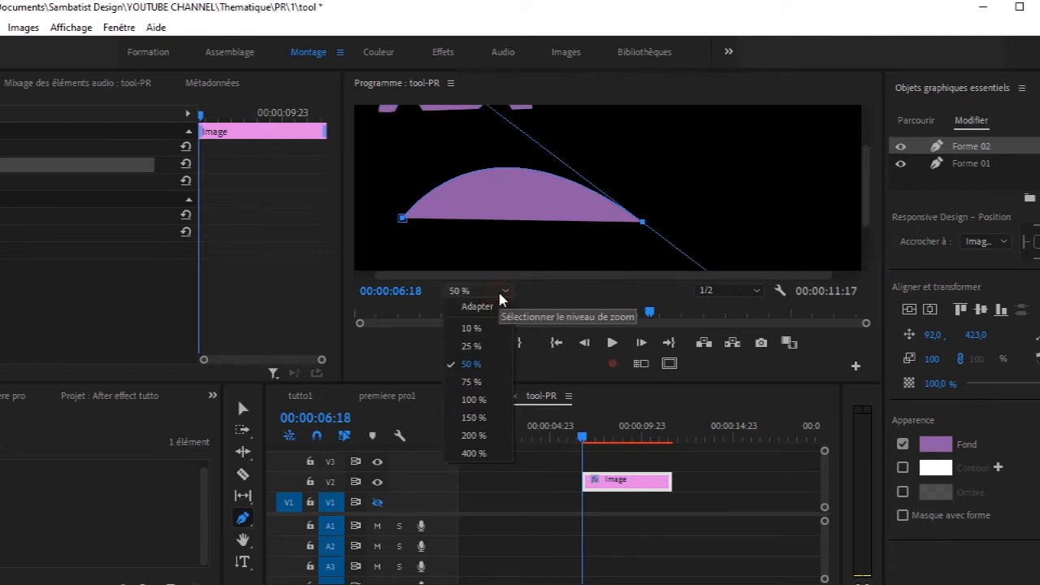
left_click(479, 346)
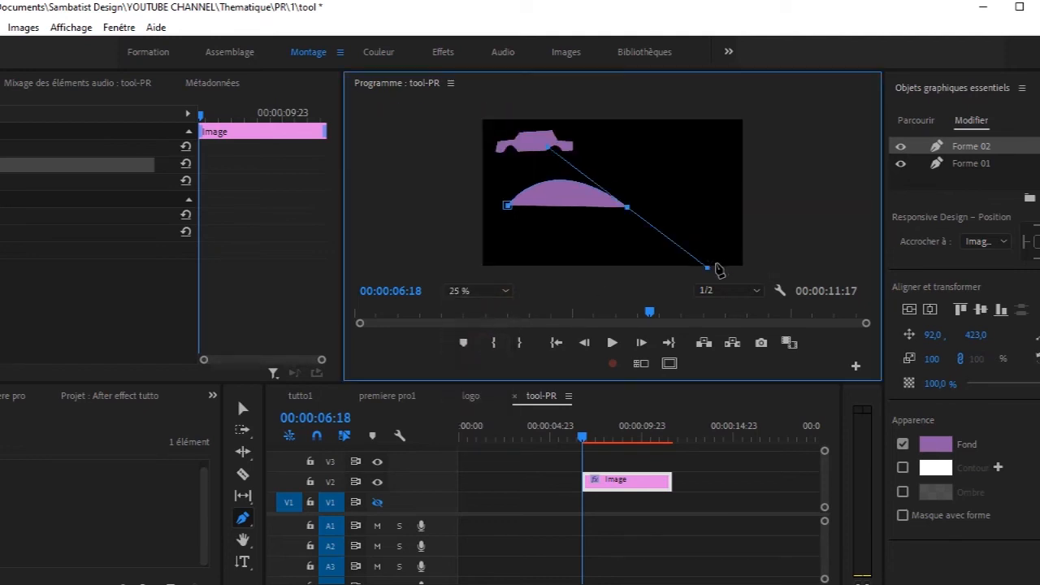
left_click_drag(707, 272, 636, 220)
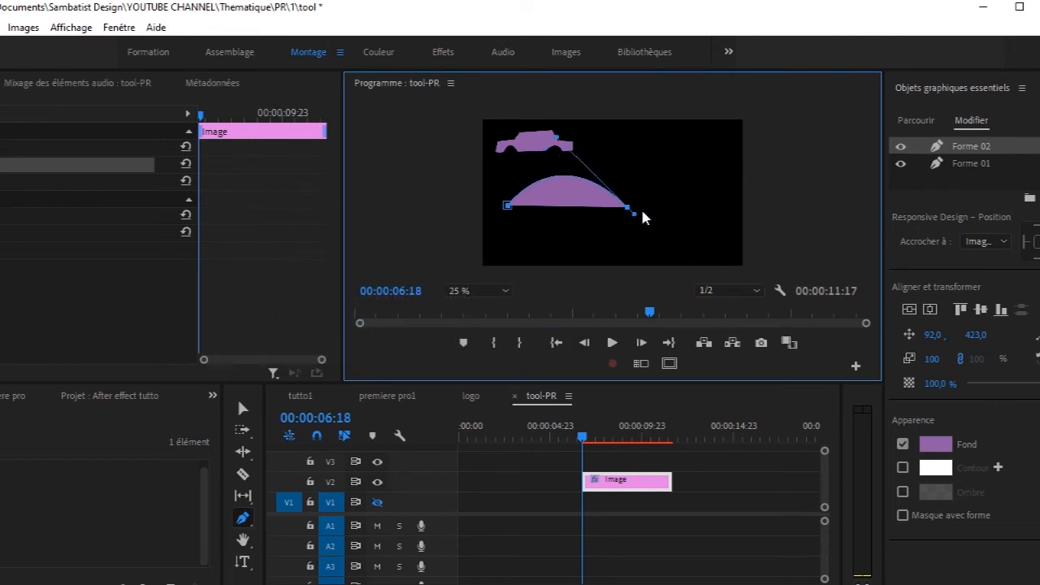
left_click(721, 192)
left_click_drag(735, 172, 755, 118)
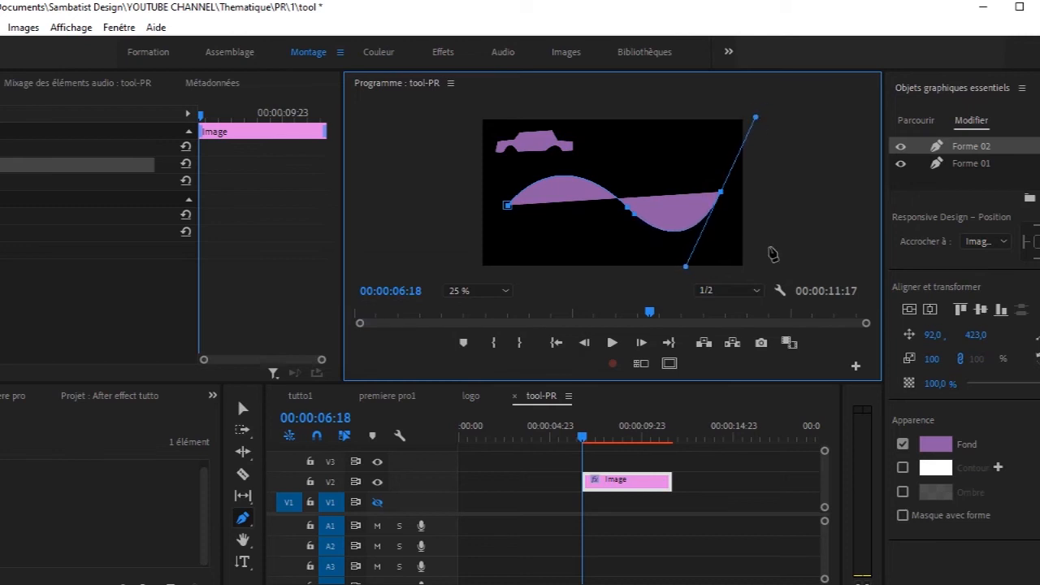
Step: Give the wave a thicker white stroke and turn off its fill
left_click(903, 468)
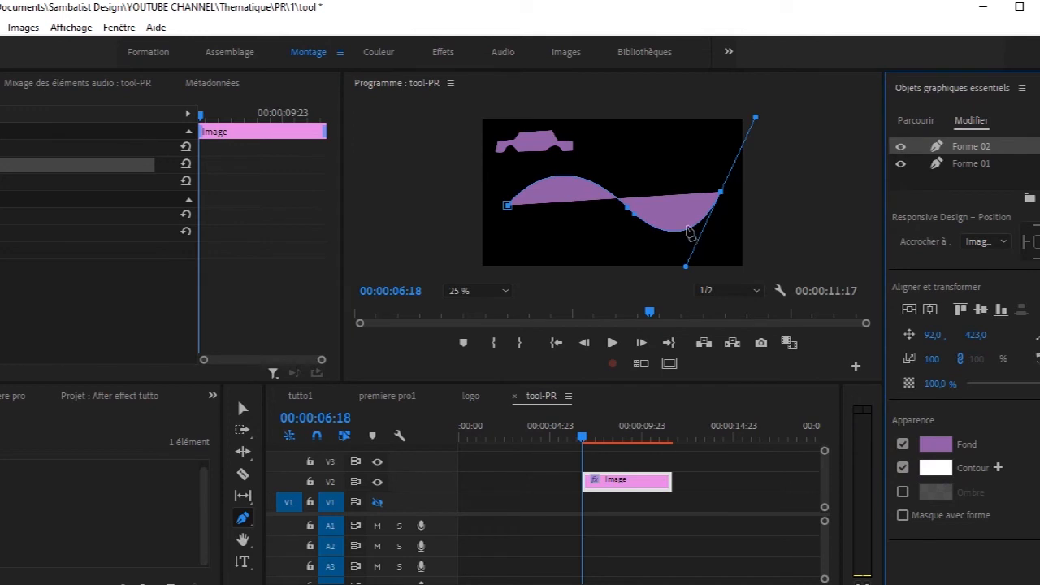
left_click(248, 415)
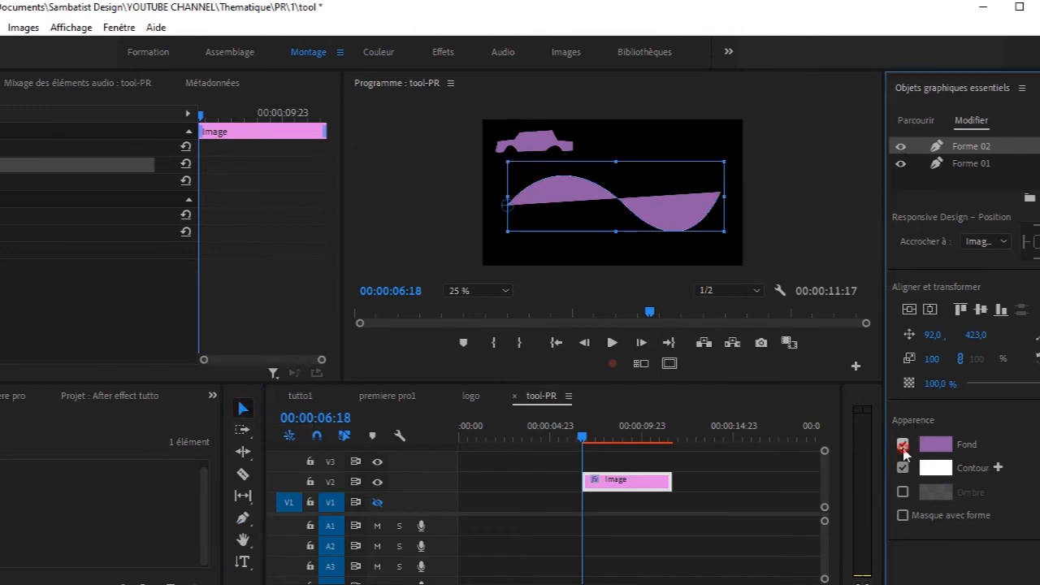
left_click(903, 444)
left_click_drag(1033, 468, 1038, 468)
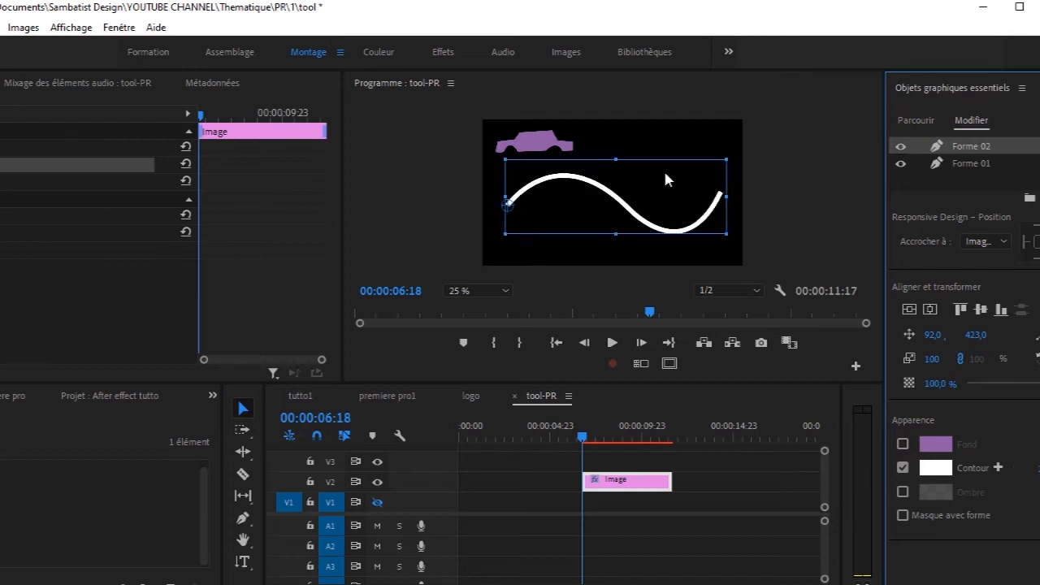
Step: Scale the wave down and place it in the upper-right part of the frame beside the car
left_click(244, 409)
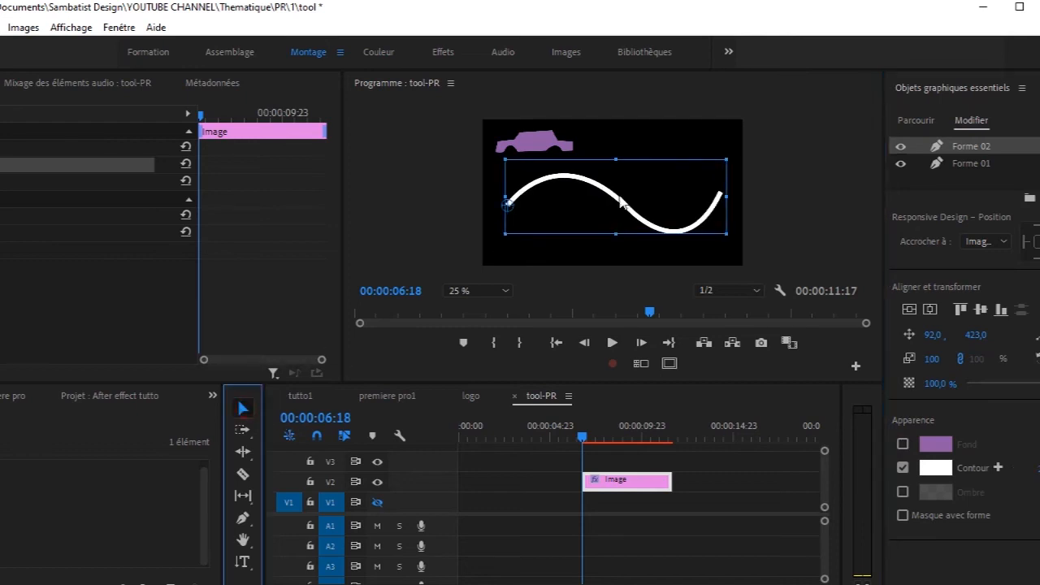
left_click(727, 234)
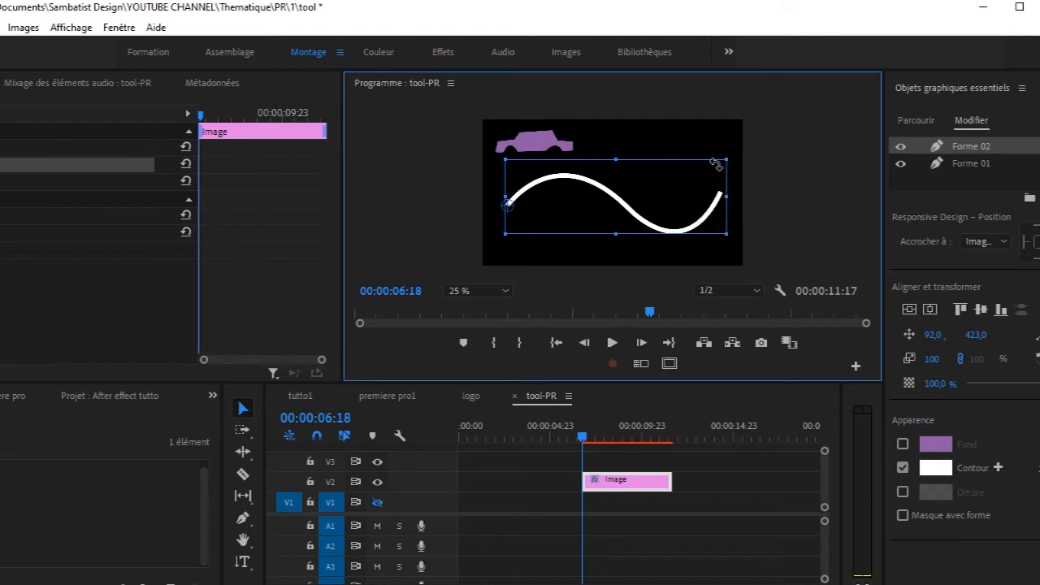
left_click_drag(725, 160, 669, 153)
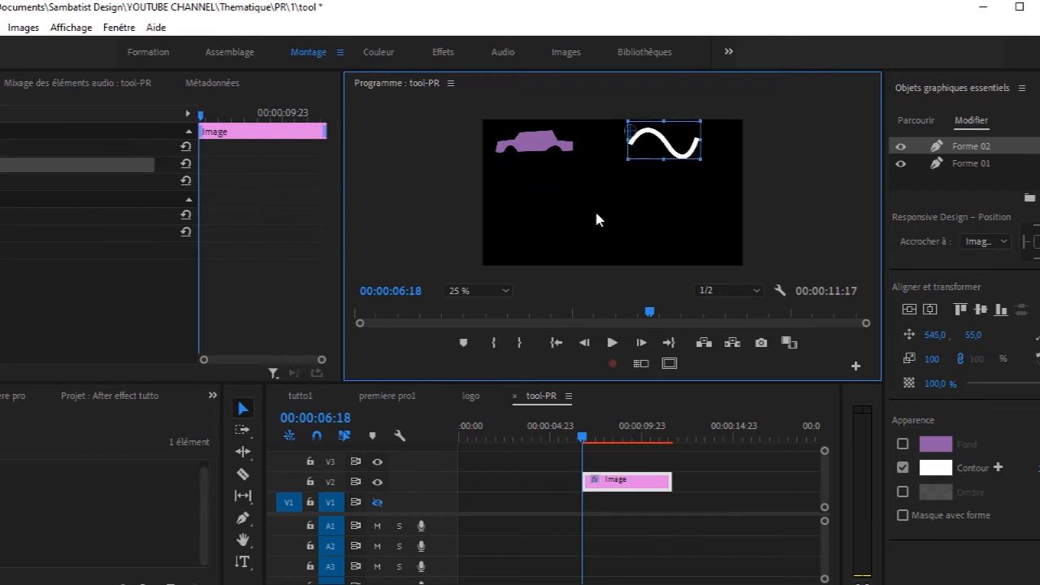
Step: Delete the graphic clip containing the car and wave from track V2 and return the playhead to 00:00:00:00
left_click_drag(675, 199, 510, 118)
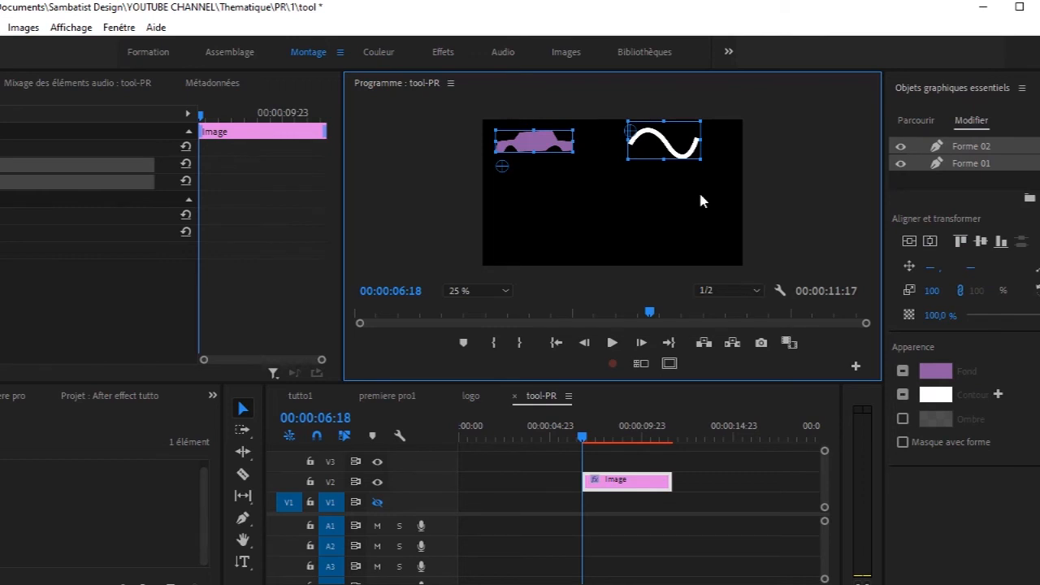
left_click(634, 482)
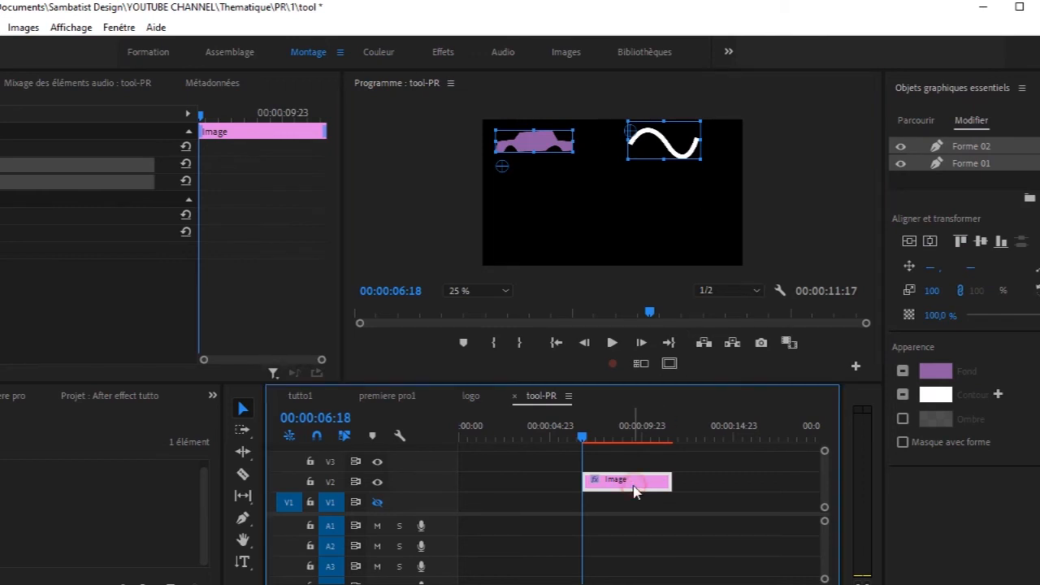
key("Delete")
left_click_drag(585, 439, 387, 438)
Step: Draw a sagging curve with the Pen tool from the frame's upper-left corner to the lower part of its right edge
left_click(242, 517)
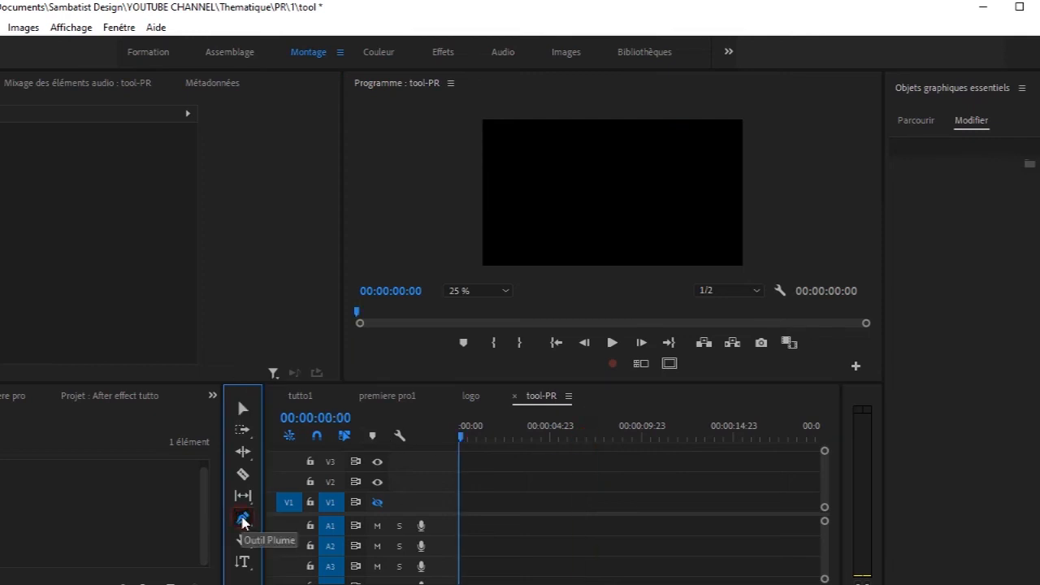
left_click(485, 120)
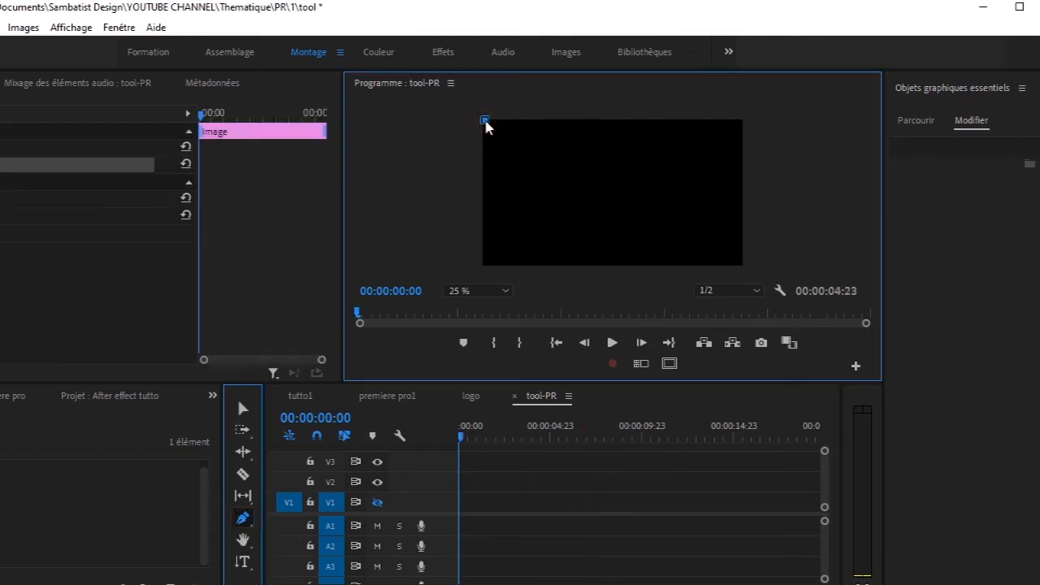
left_click_drag(740, 224, 871, 192)
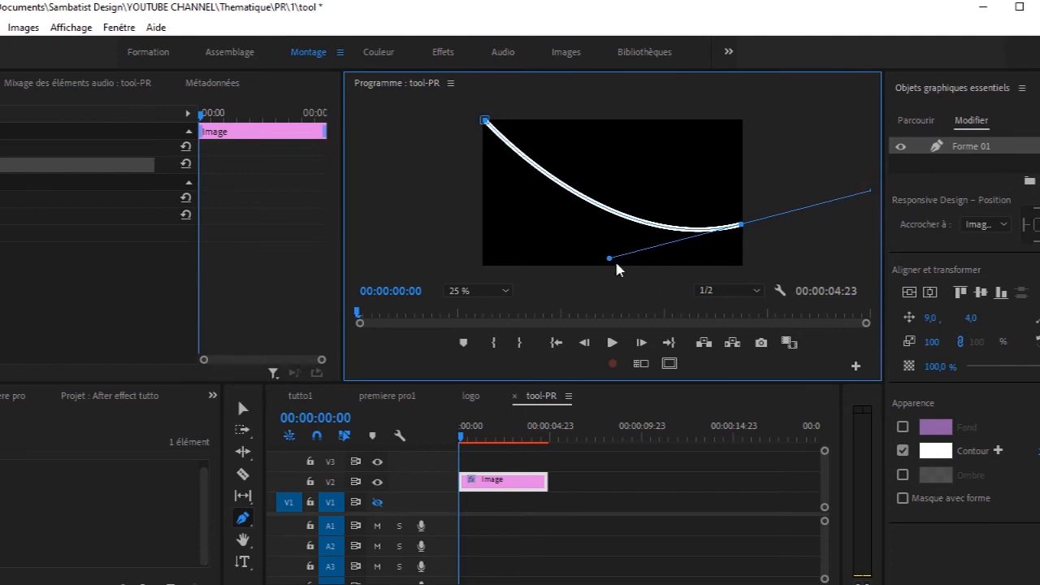
Step: Shorten the curve's end handle, then continue the path around the outside of the frame's lower half and close it at the starting point
left_click(505, 293)
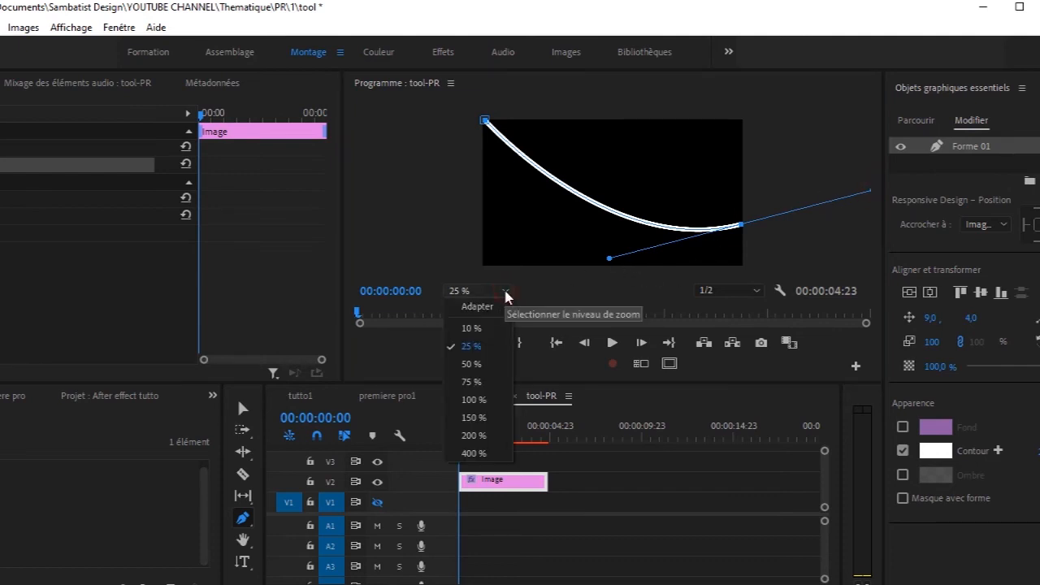
left_click(505, 292)
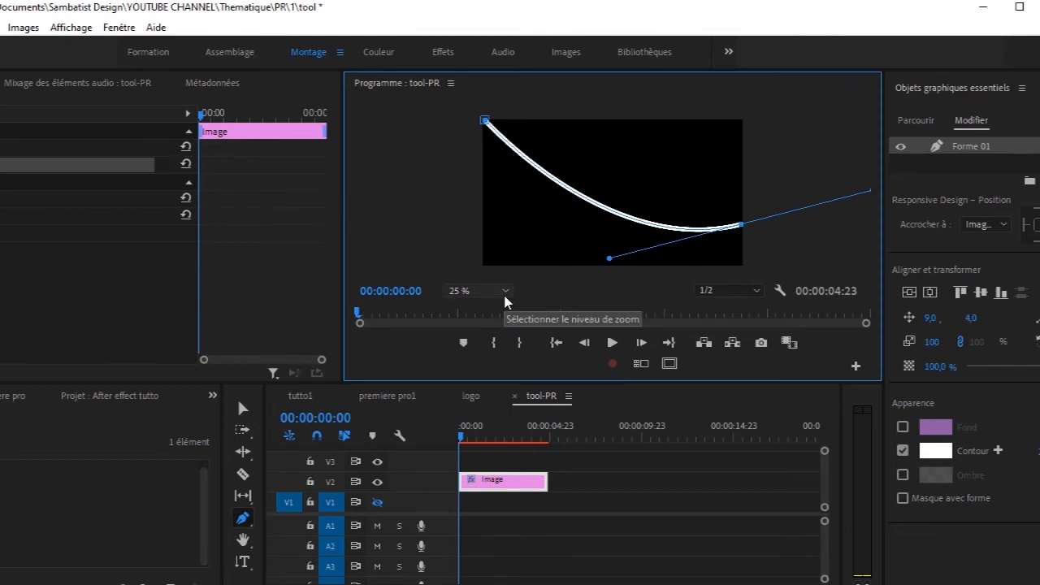
left_click(506, 293)
left_click(478, 325)
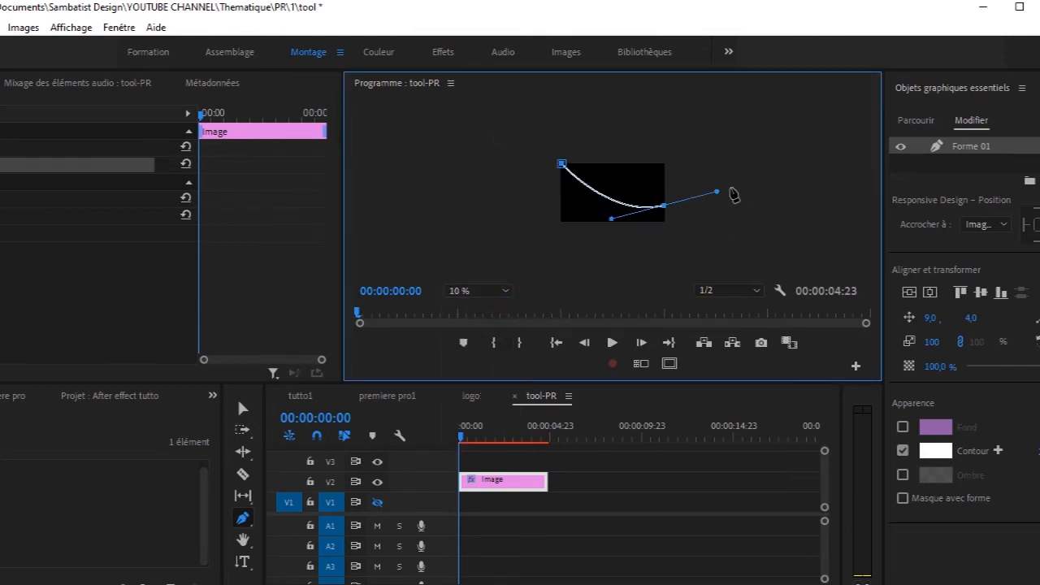
mouse_move(689, 199)
left_mouse_down()
mouse_move(668, 206)
mouse_move(687, 193)
left_mouse_up()
left_click(702, 211)
left_click(661, 273)
left_click(554, 239)
left_click(520, 205)
left_click(561, 165)
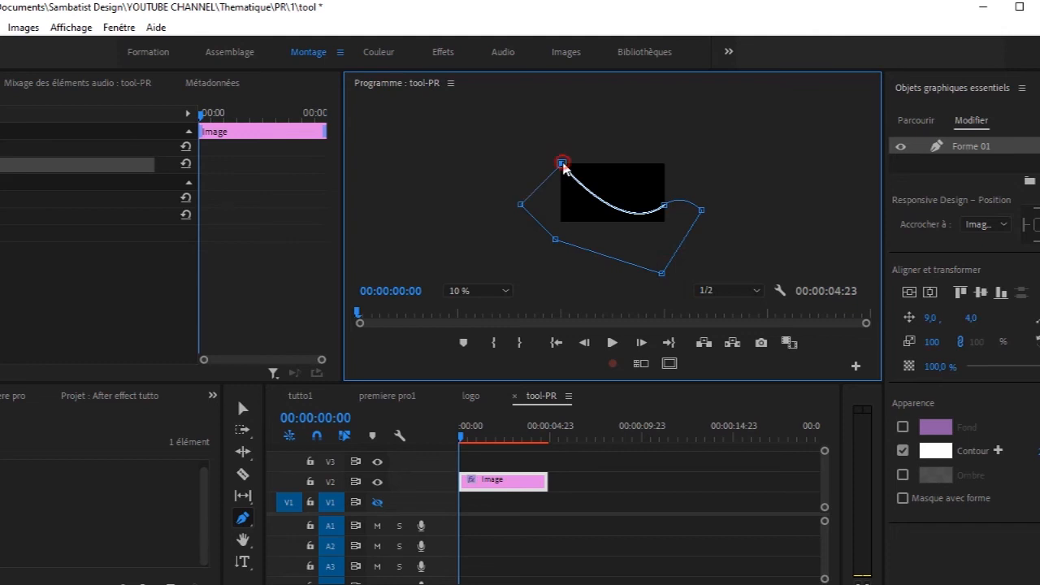
Step: Turn on the purple fill for the closed curved shape, keeping its white stroke
left_click(903, 427)
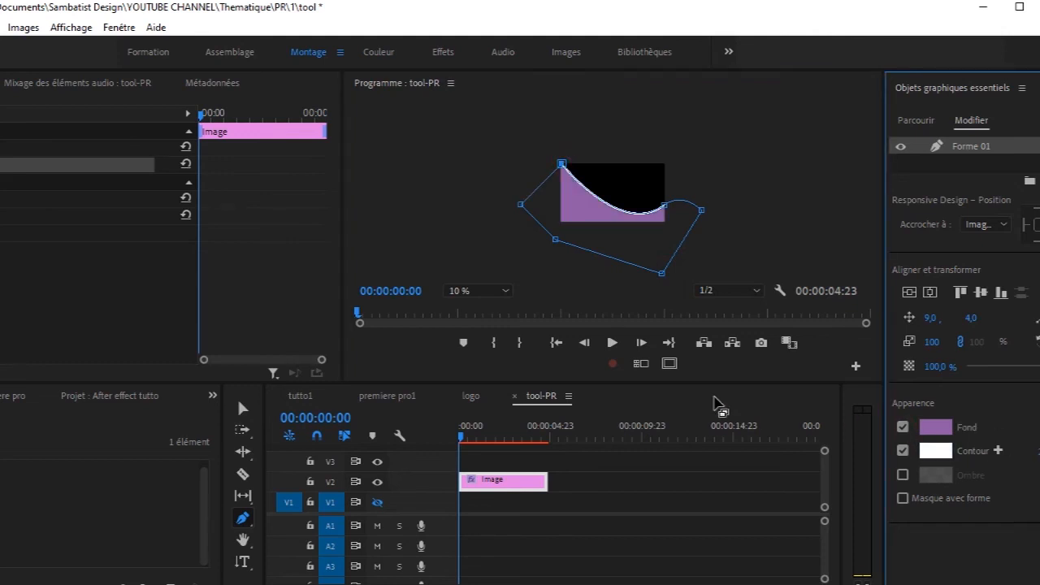
left_click(243, 408)
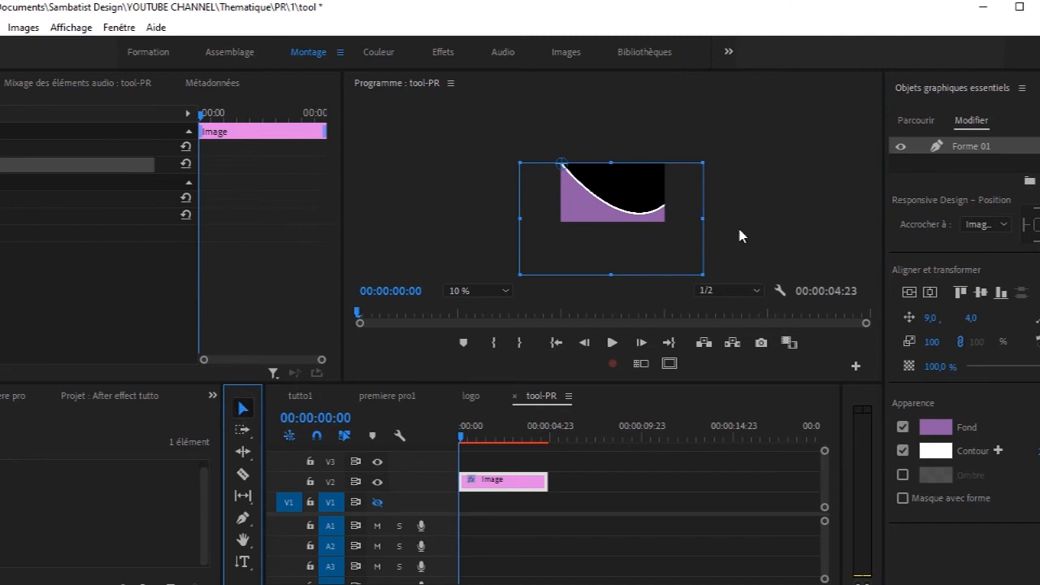
left_click(507, 290)
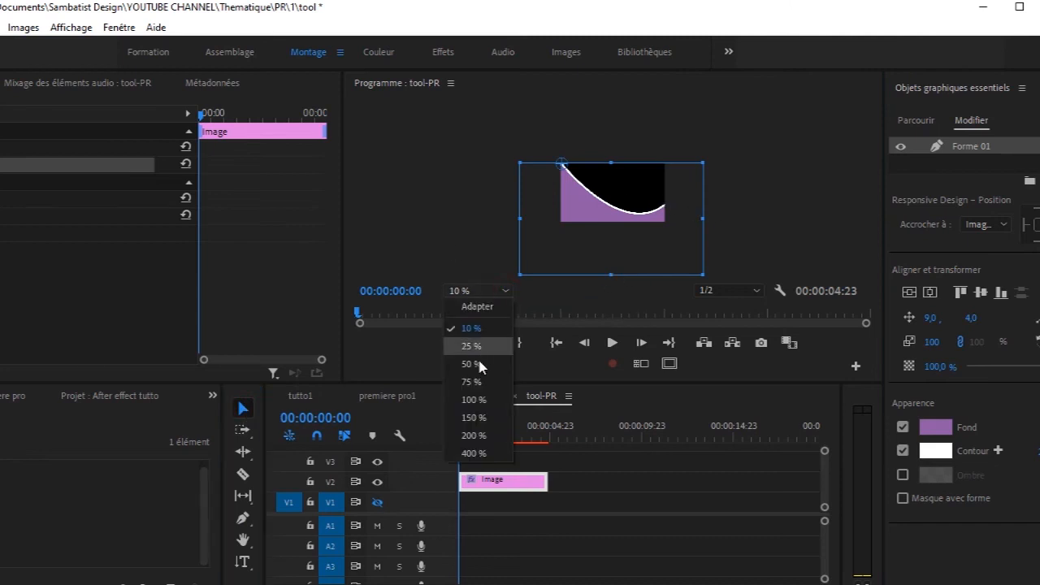
left_click(486, 309)
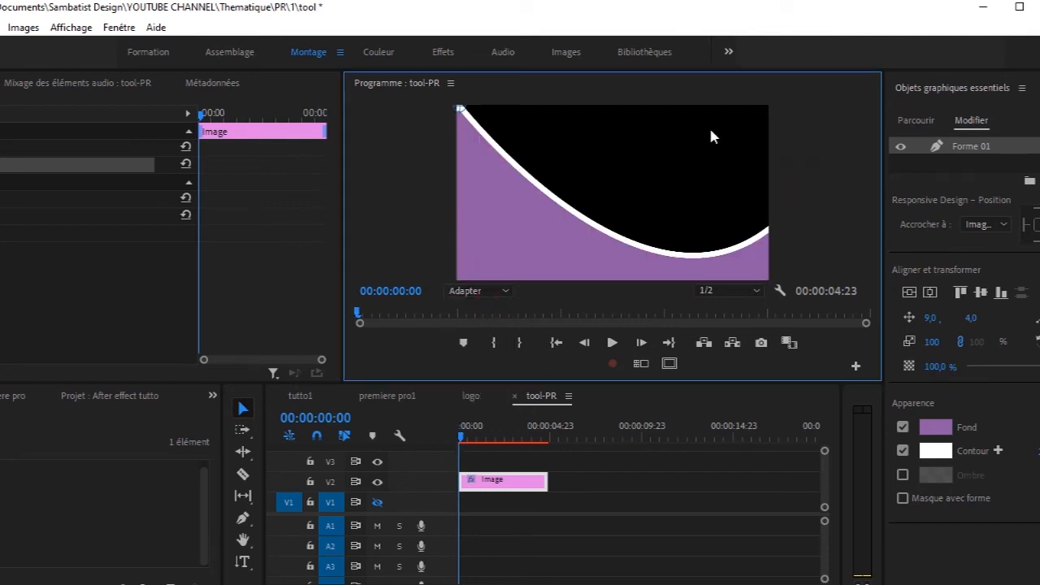
Step: Draw a large rectangle with the Rectangle tool across the middle of the empty frame
key("p")
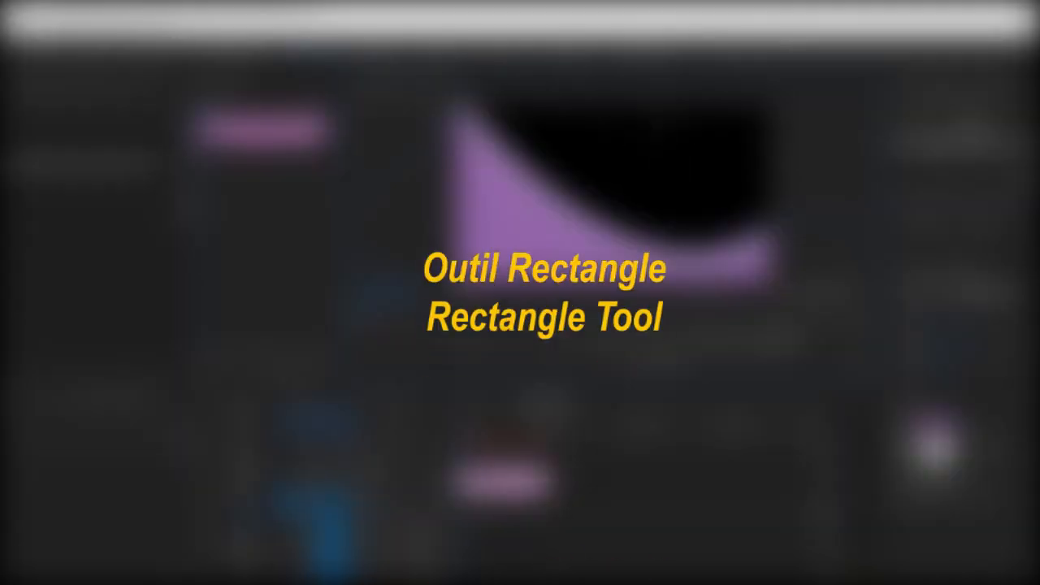
left_click(243, 517)
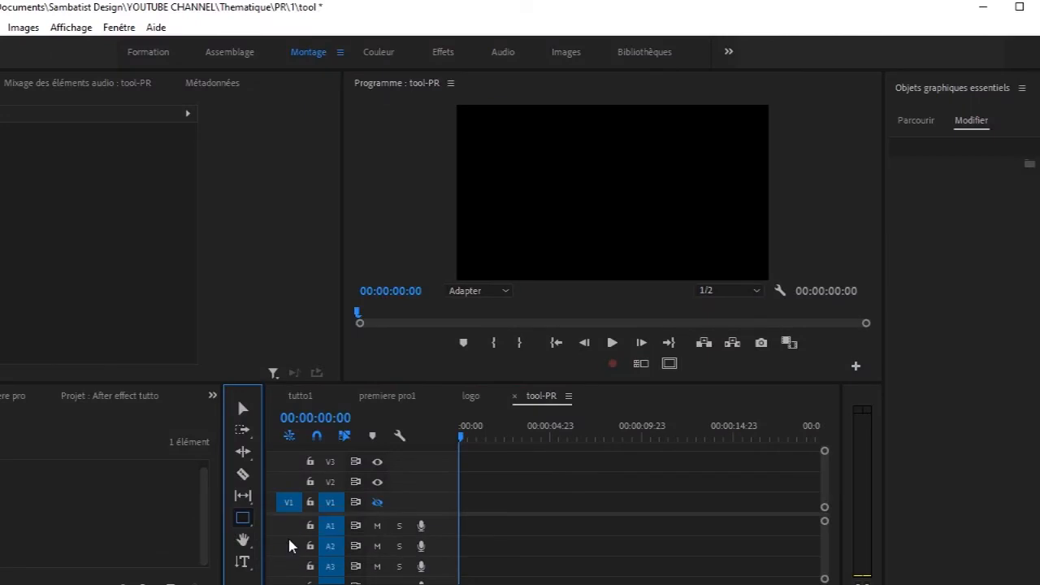
left_click_drag(513, 128, 703, 228)
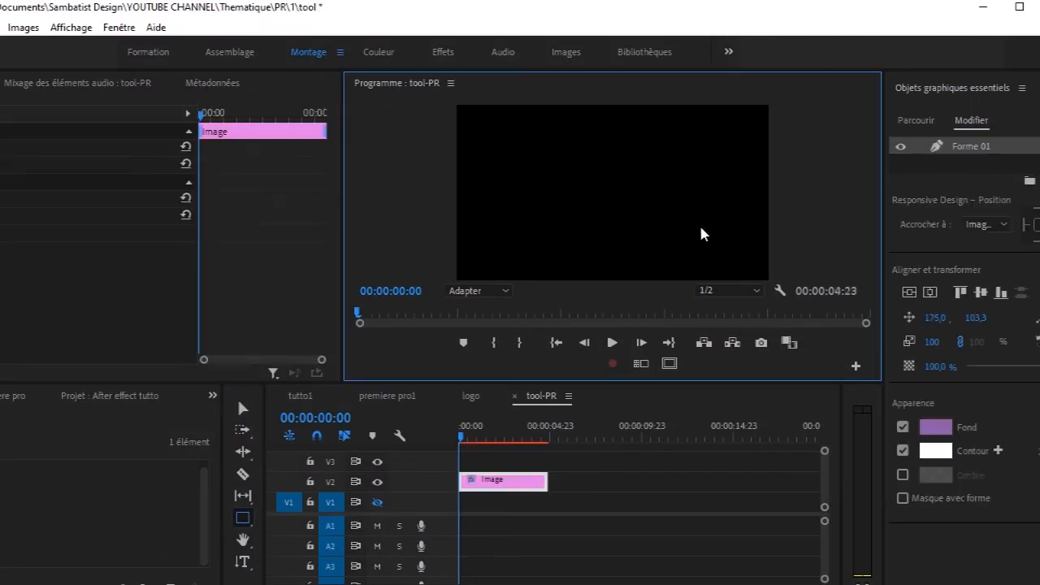
Step: Toggle the rectangle's stroke off and back on, then change its fill colour to golden yellow C8AD2D
left_click(903, 451)
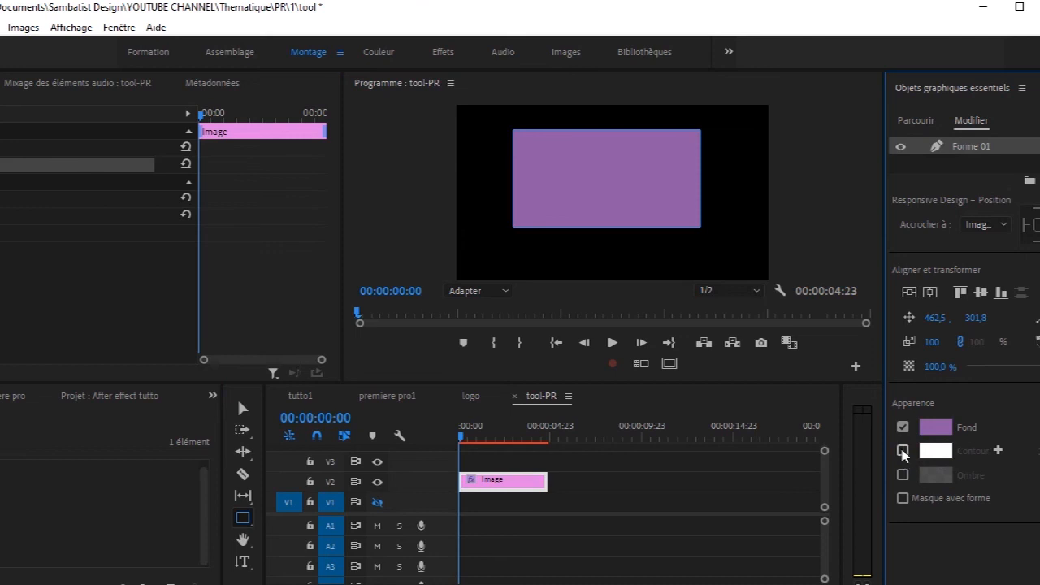
left_click(902, 451)
left_click(939, 430)
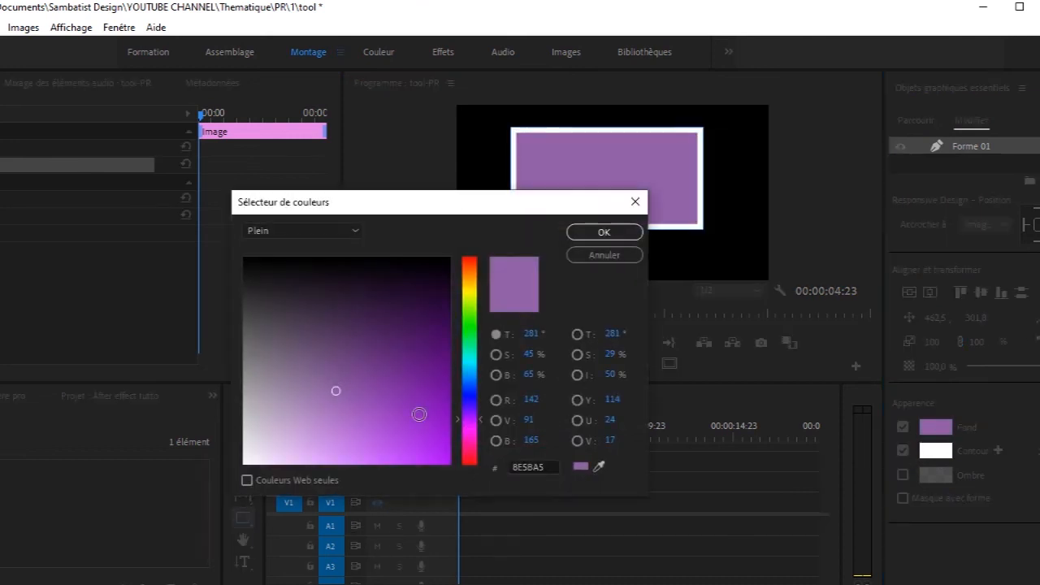
left_click(404, 419)
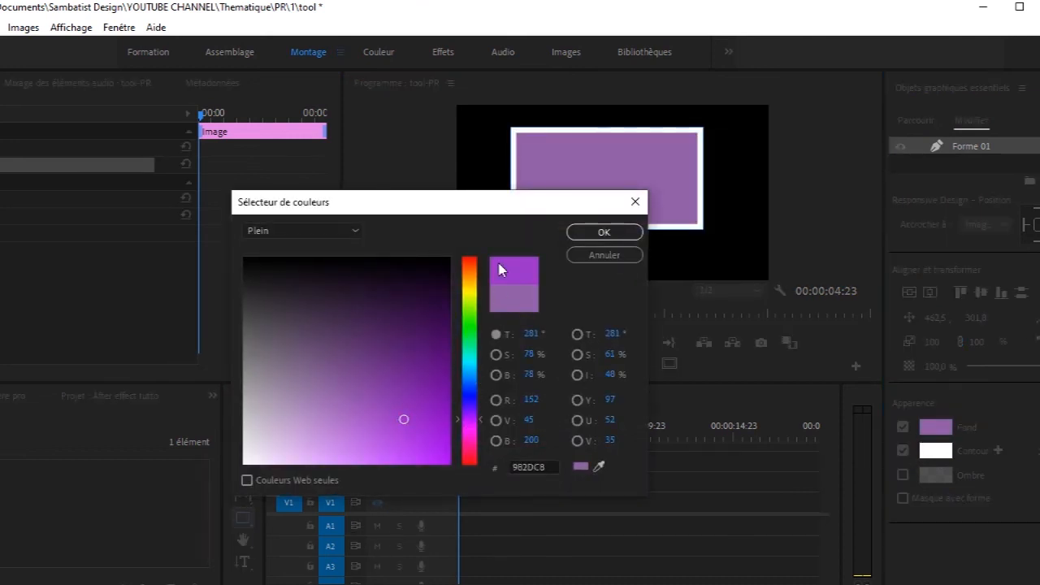
left_click(464, 285)
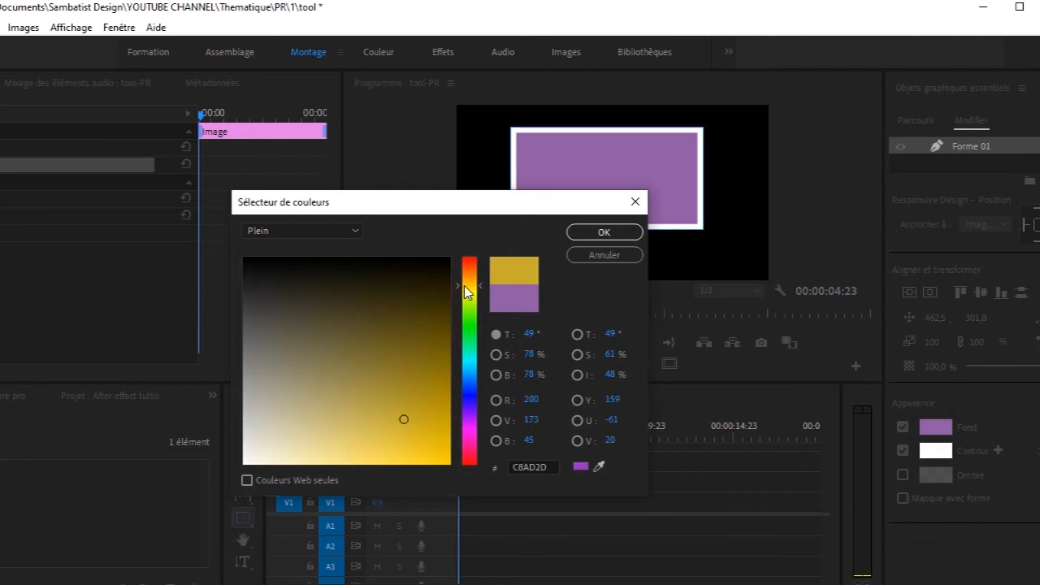
left_click(603, 231)
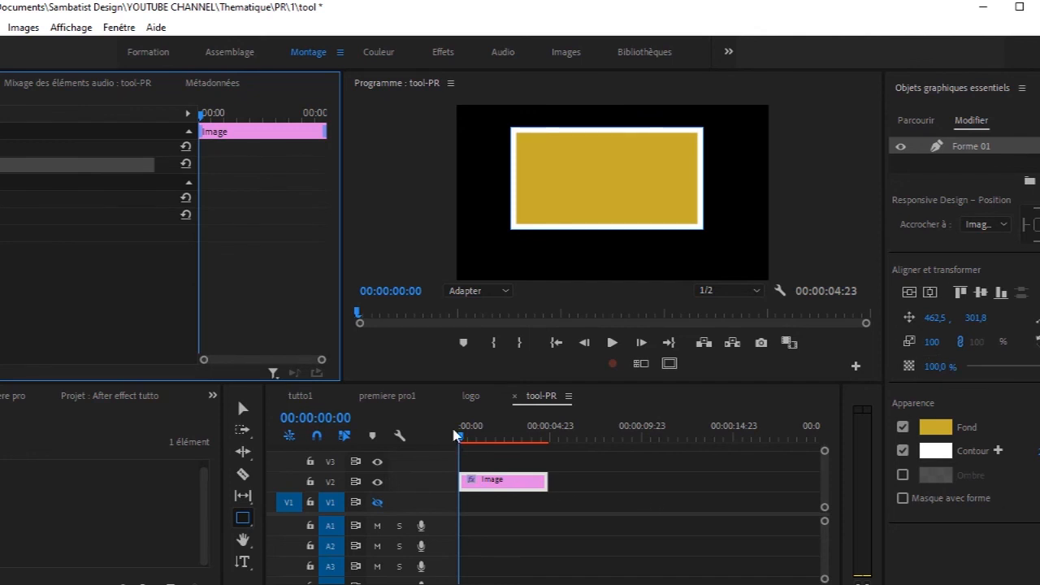
Step: Move the playhead to 00:00:00:11 and select the rectangle's shape layer within the graphic clip for editing
mouse_move(463, 438)
left_mouse_down()
mouse_move(532, 446)
mouse_move(467, 440)
left_mouse_up()
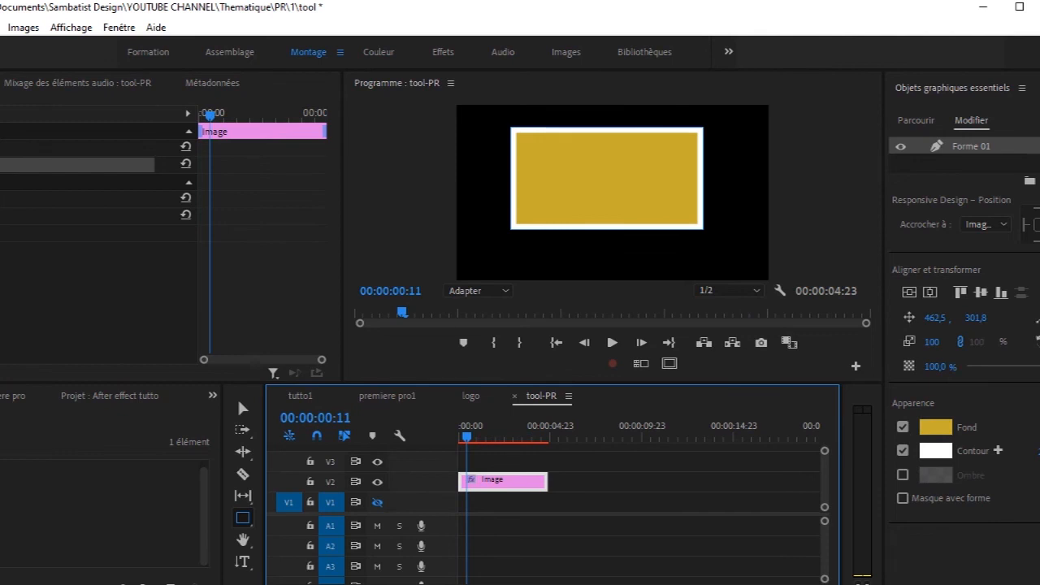
key("shift+2")
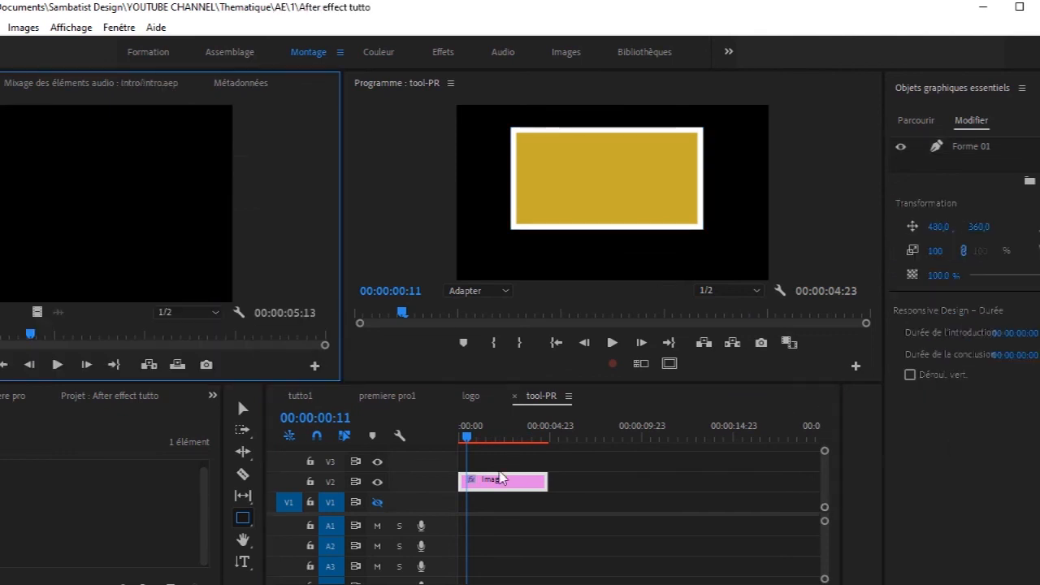
left_click(501, 486)
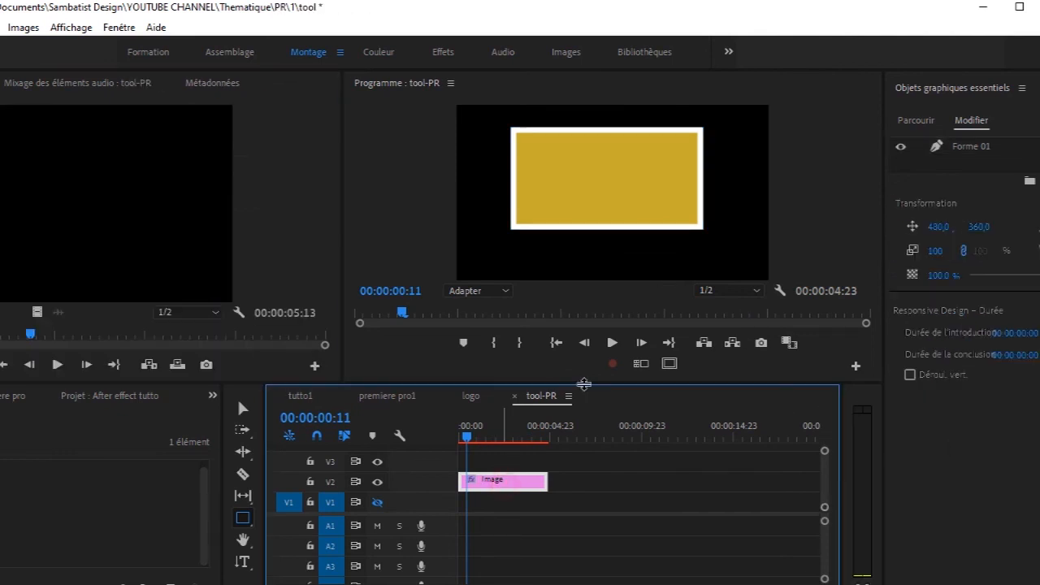
left_click(973, 151)
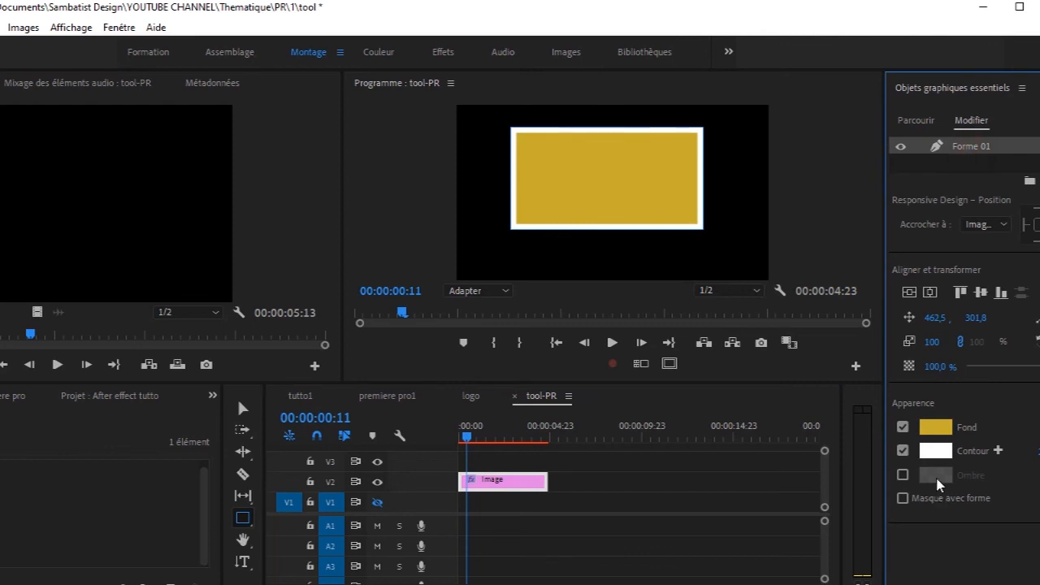
left_click(921, 121)
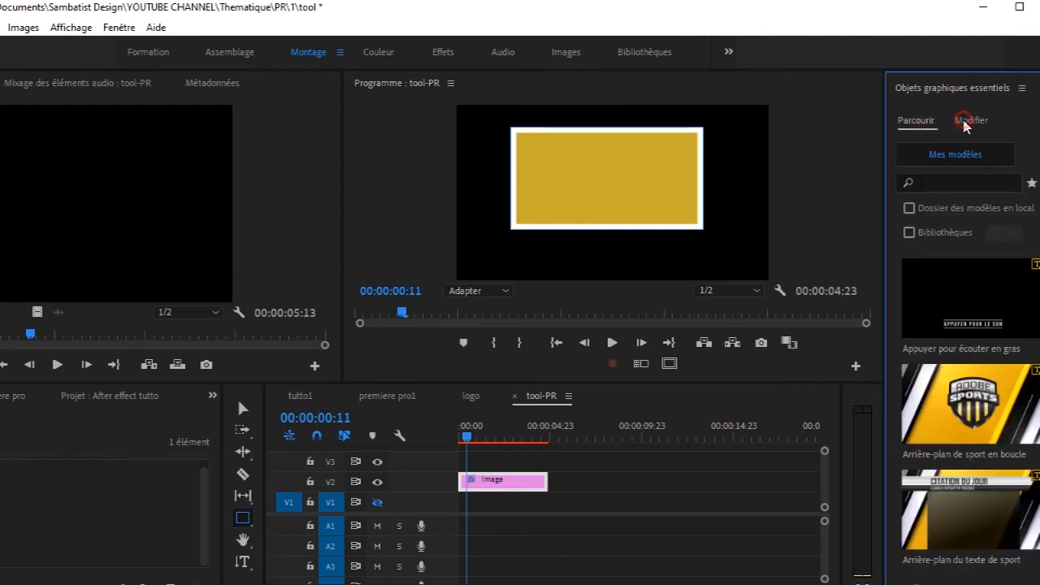
left_click(964, 123)
double_click(959, 145)
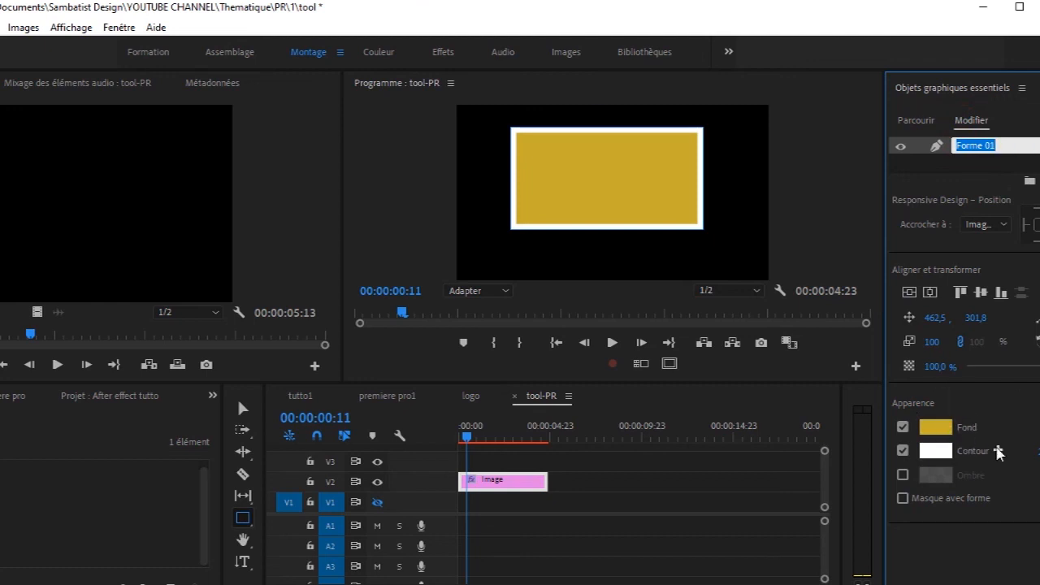
Step: Thicken the rectangle's stroke and change its colour to red D64646
left_click_drag(1035, 451, 1039, 452)
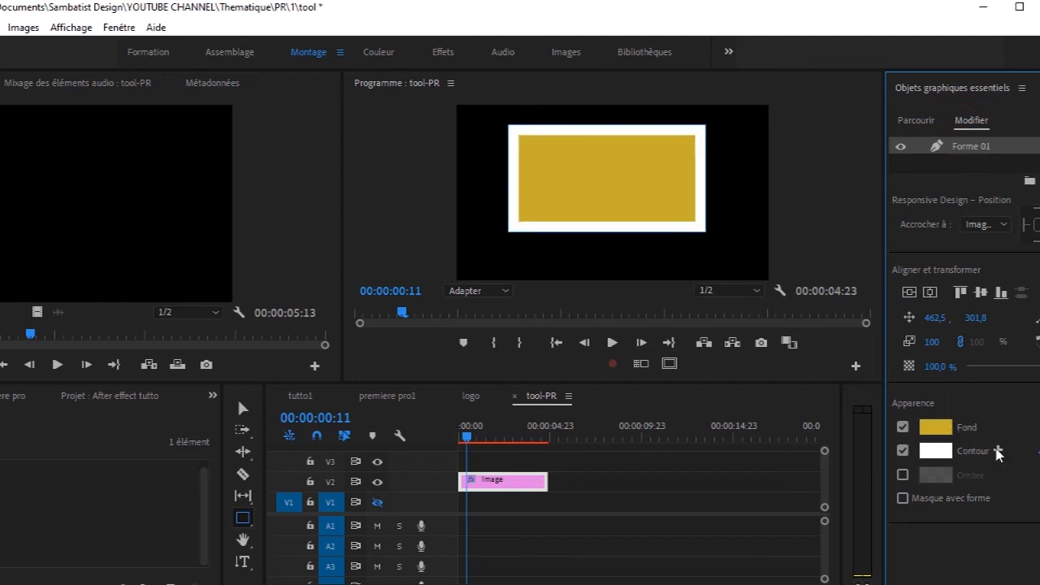
left_click(935, 450)
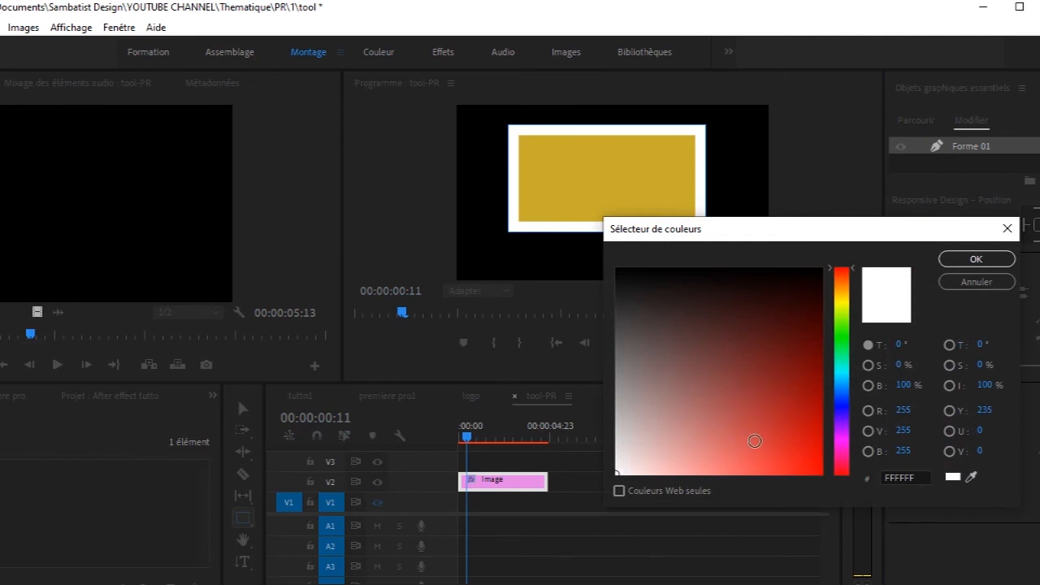
left_click(754, 441)
left_click(979, 257)
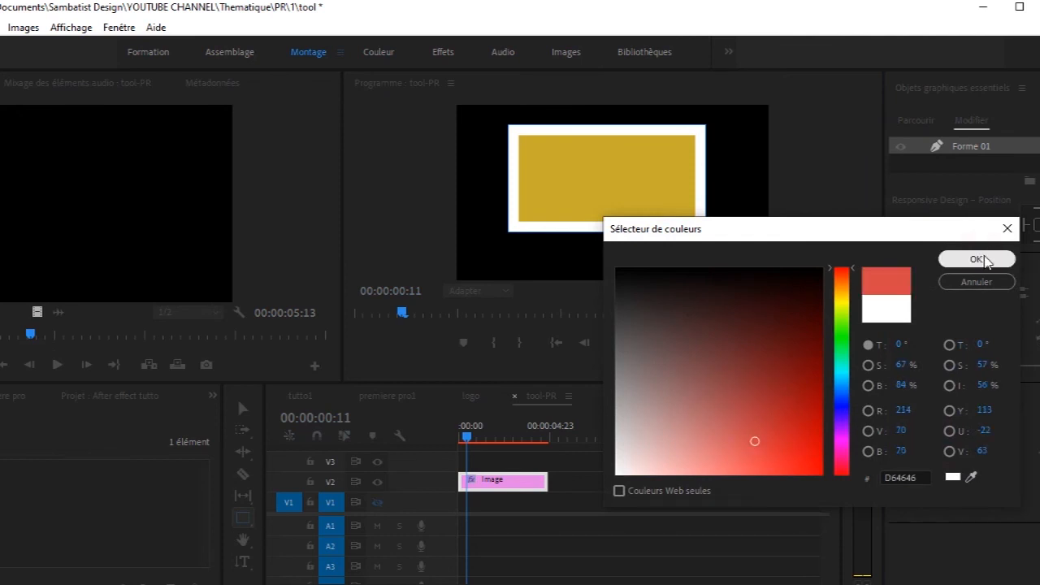
left_click(981, 259)
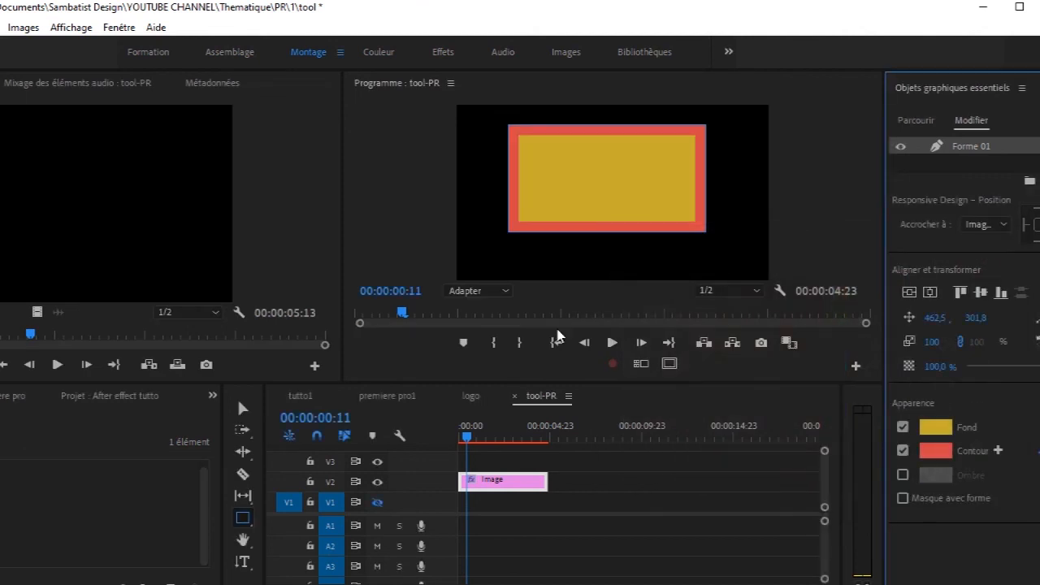
Step: Move the rectangle's clip down from track V2 to V1 and turn on V1's track output
left_click(495, 484)
left_click_drag(497, 487, 497, 503)
left_click(378, 504)
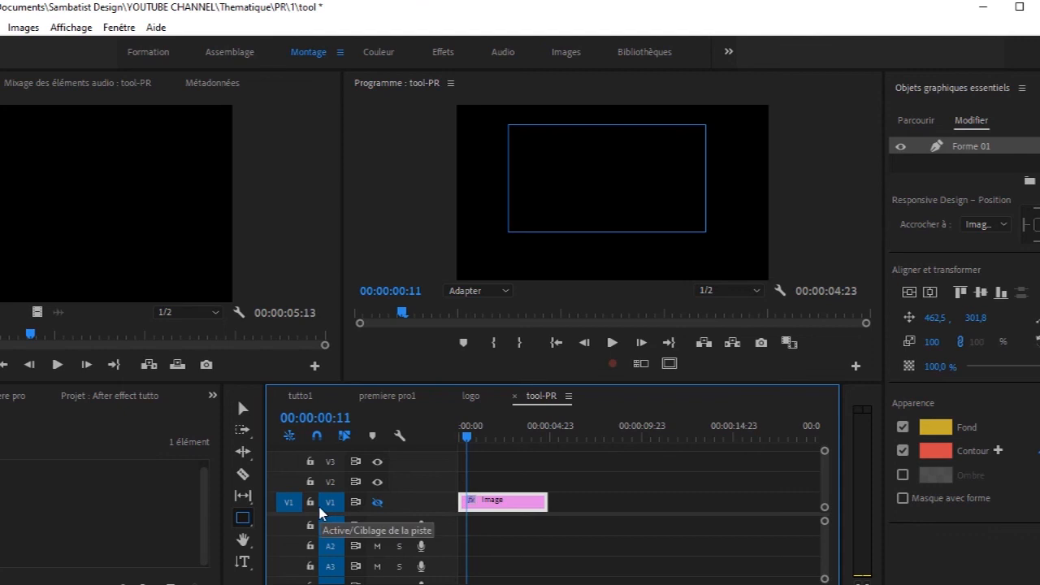
Step: Draw a large perfect circle near the middle of the frame with the Ellipse tool
left_click(242, 517)
key("shift")
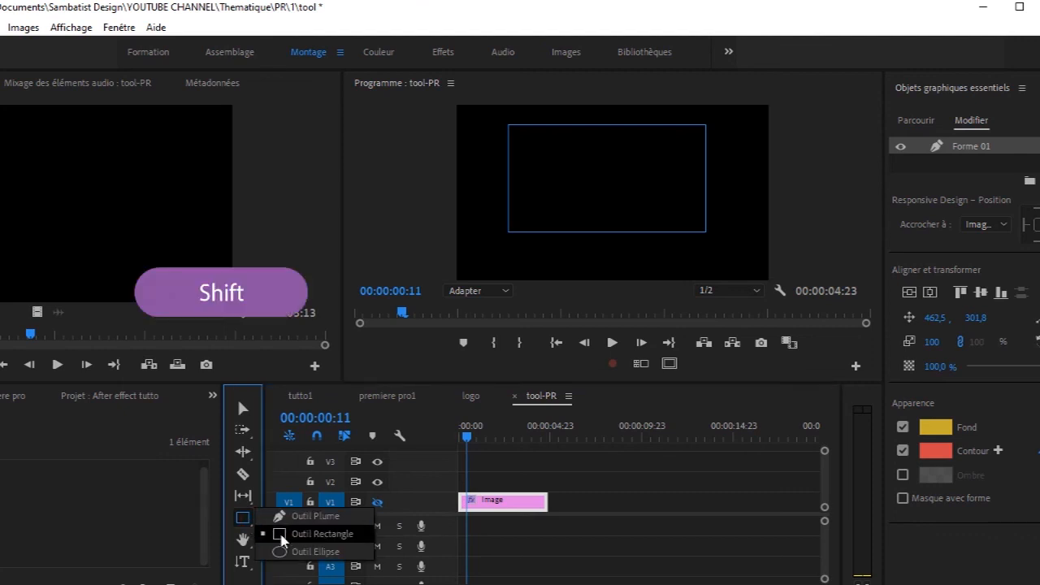
left_click(292, 552)
mouse_move(535, 131)
left_mouse_down()
mouse_move(678, 269)
mouse_move(665, 254)
left_mouse_up()
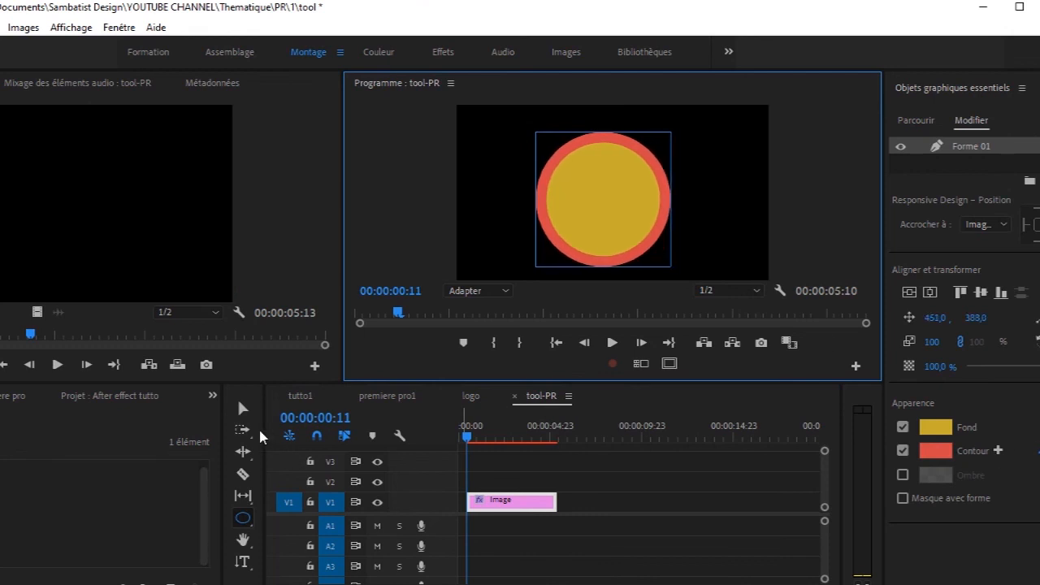
Step: Duplicate the circle's clip onto track V2 and place the V1 circle at about 743, 354 and the V2 circle at about 228.9, 301
left_click(242, 410)
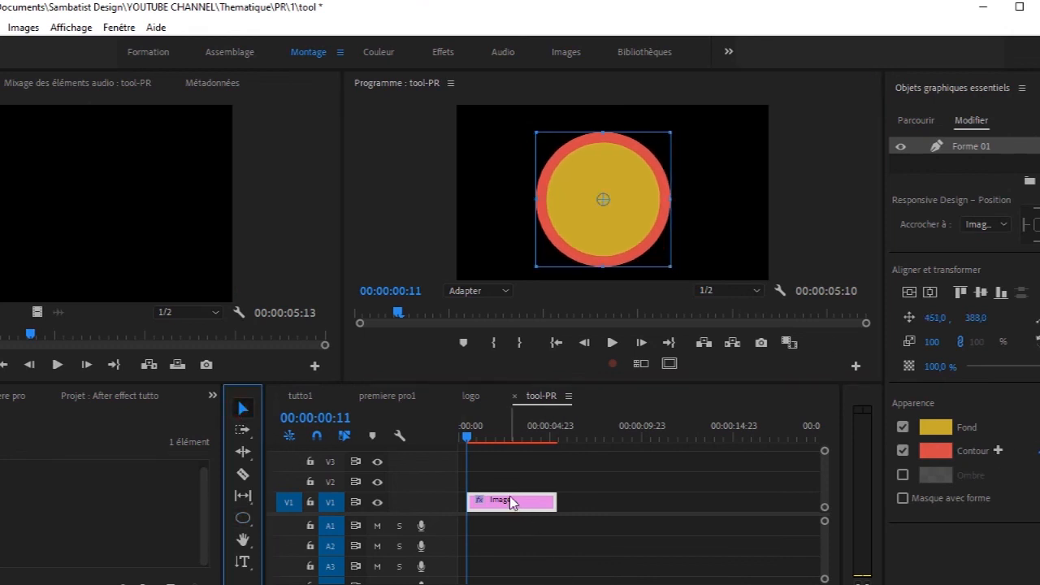
left_click_drag(510, 504, 512, 481)
left_click_drag(633, 188, 743, 181)
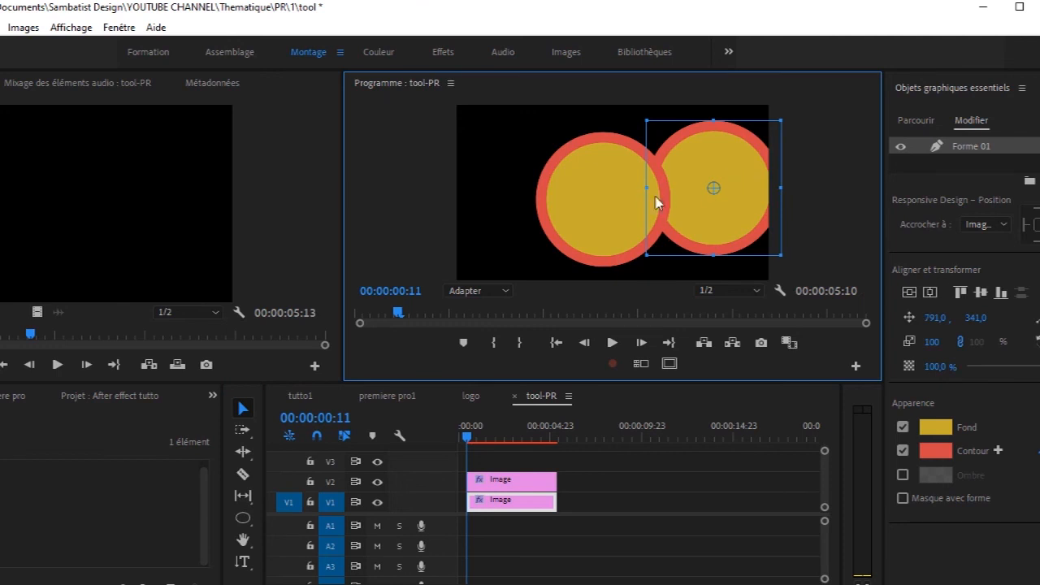
left_click_drag(611, 195, 520, 163)
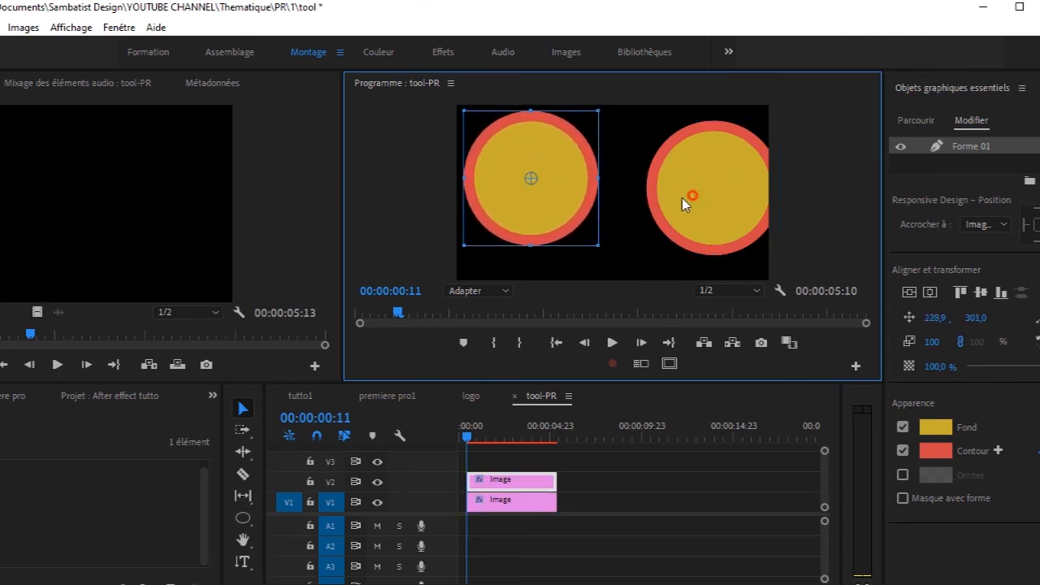
left_click_drag(681, 197, 678, 198)
Step: Change the V1 circle's fill to blue 2DB0C8 and its stroke to off-white F2E5E5
left_click(939, 434)
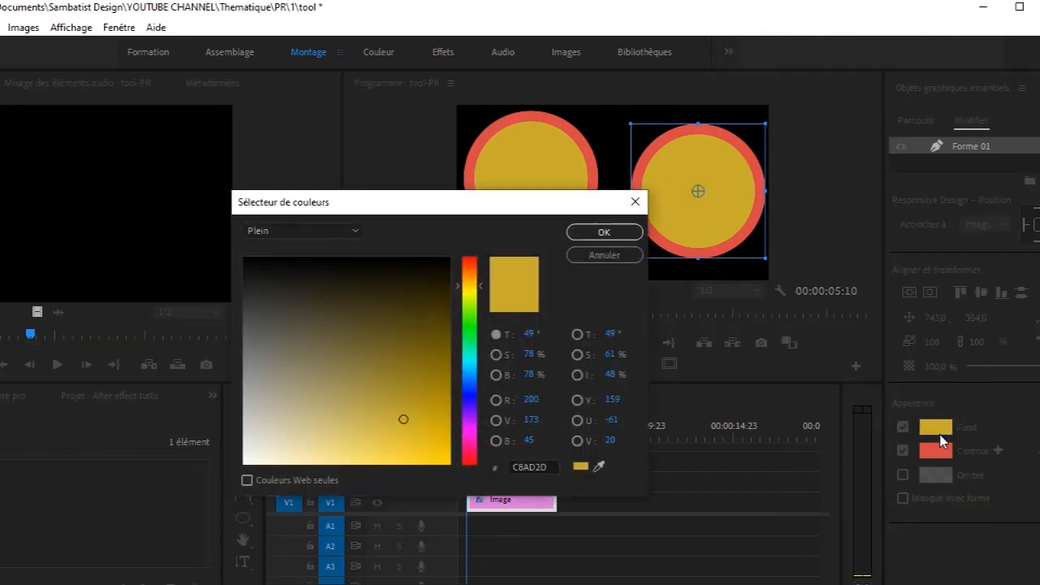
left_click_drag(470, 461, 472, 367)
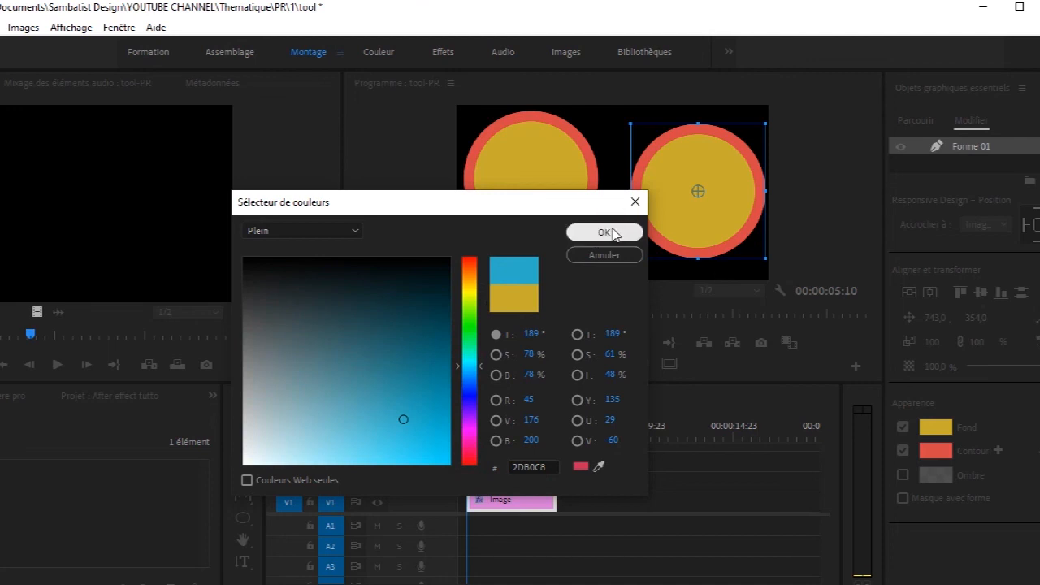
left_click(608, 232)
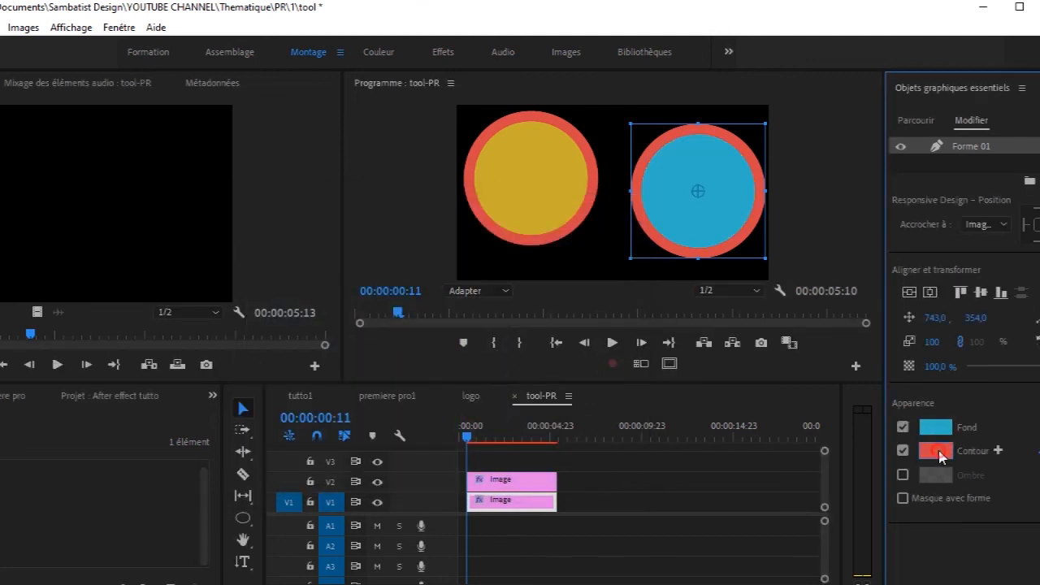
left_click(936, 452)
left_click(626, 464)
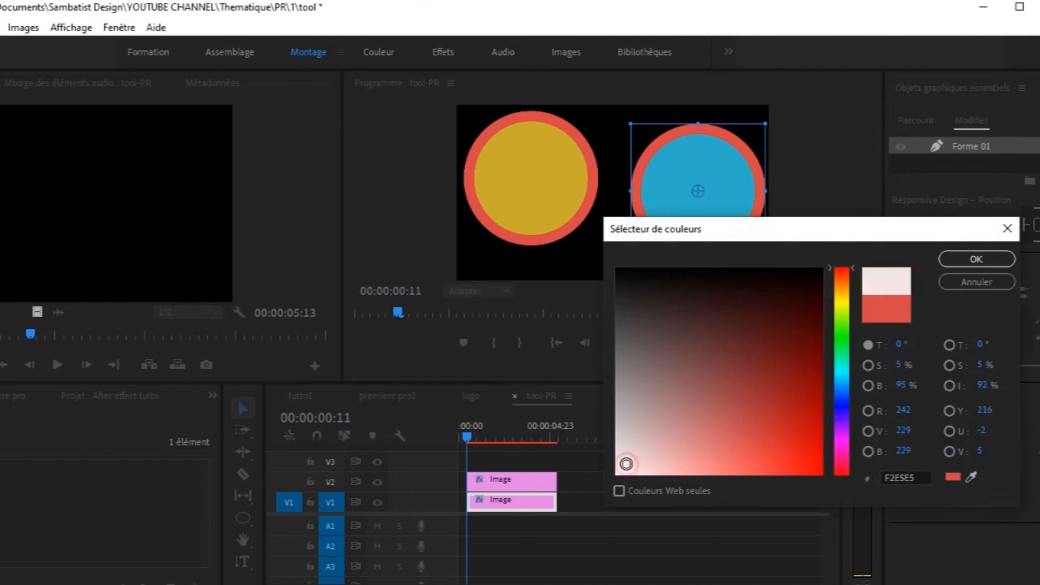
left_click(992, 260)
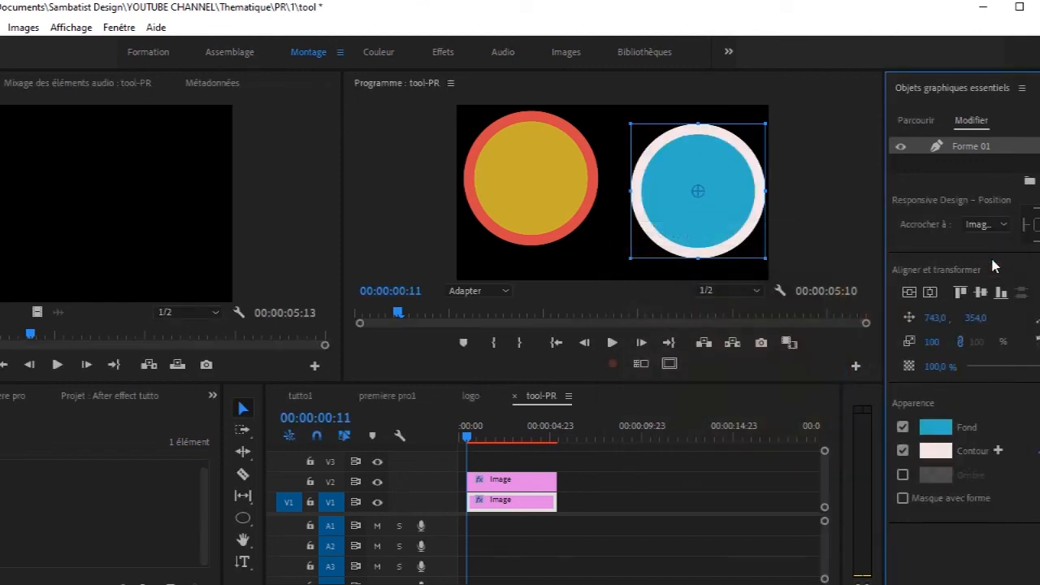
Step: Change the gold circle's fill to the other circle's blue by sampling it with the eyedropper
left_click(571, 200)
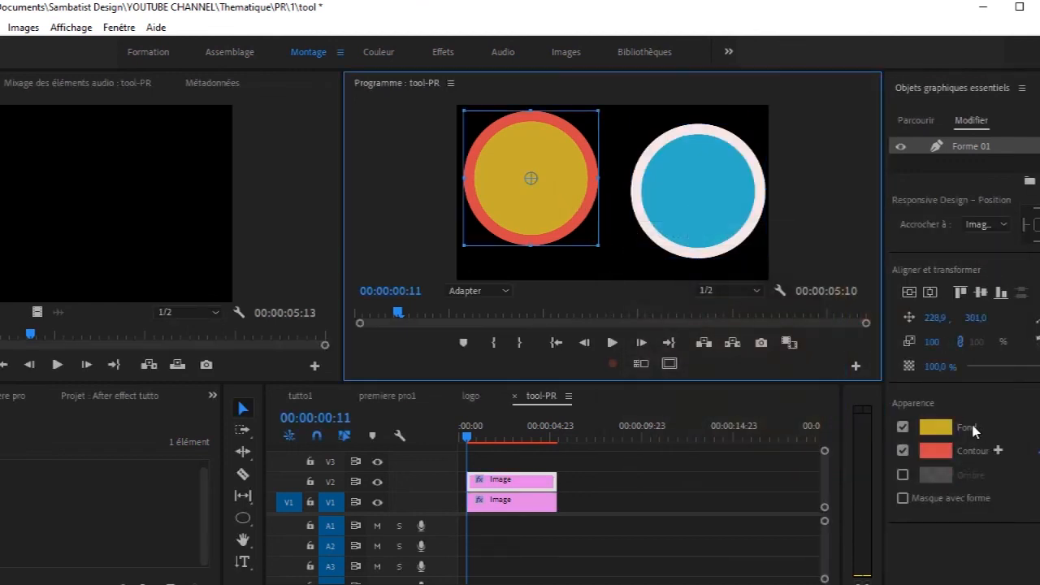
left_click(935, 428)
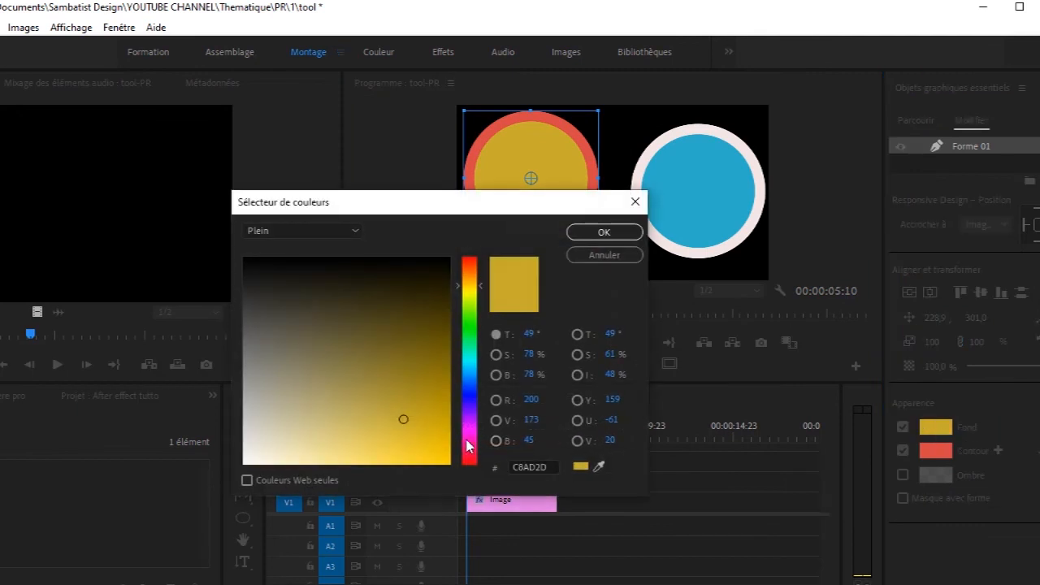
left_click(470, 441)
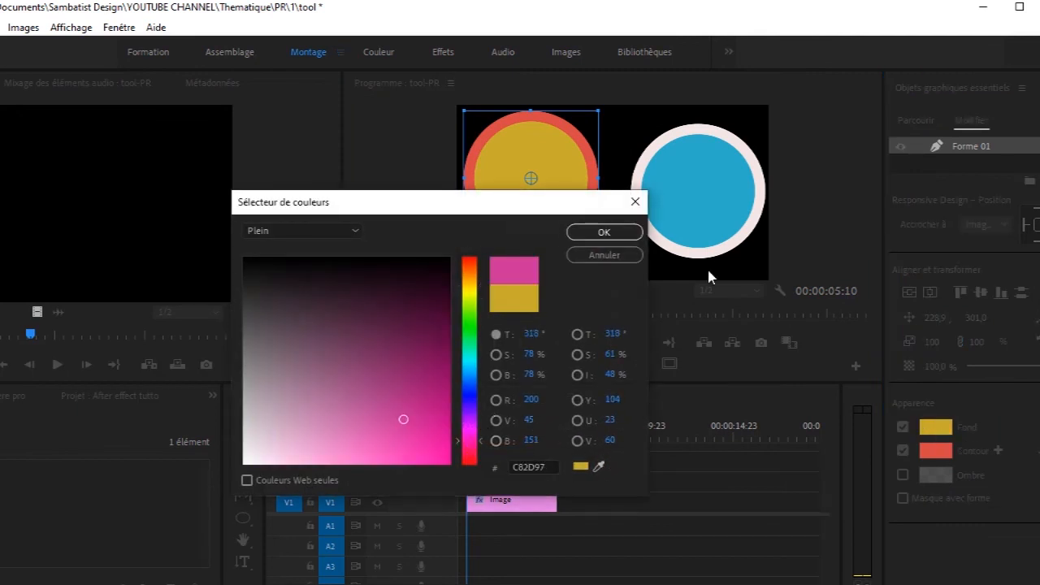
left_click(599, 466)
left_click(724, 203)
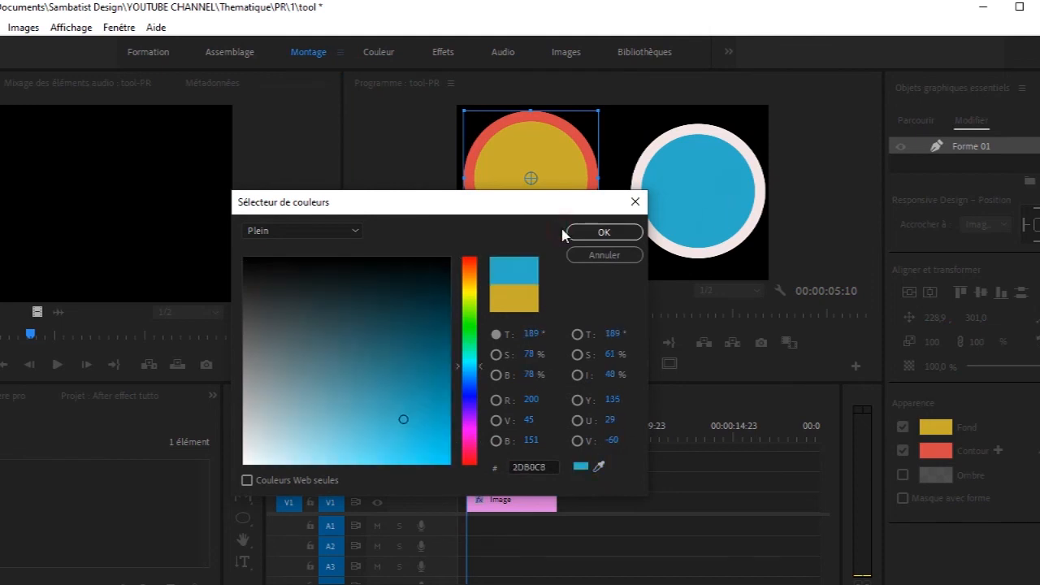
left_click(579, 233)
Step: Change the red-outlined circle's stroke to green 46D65E, make it thinner, and deselect the circle
left_click(936, 452)
left_click_drag(841, 410, 841, 342)
left_click(977, 260)
left_click_drag(1034, 451, 1023, 450)
left_click(559, 301)
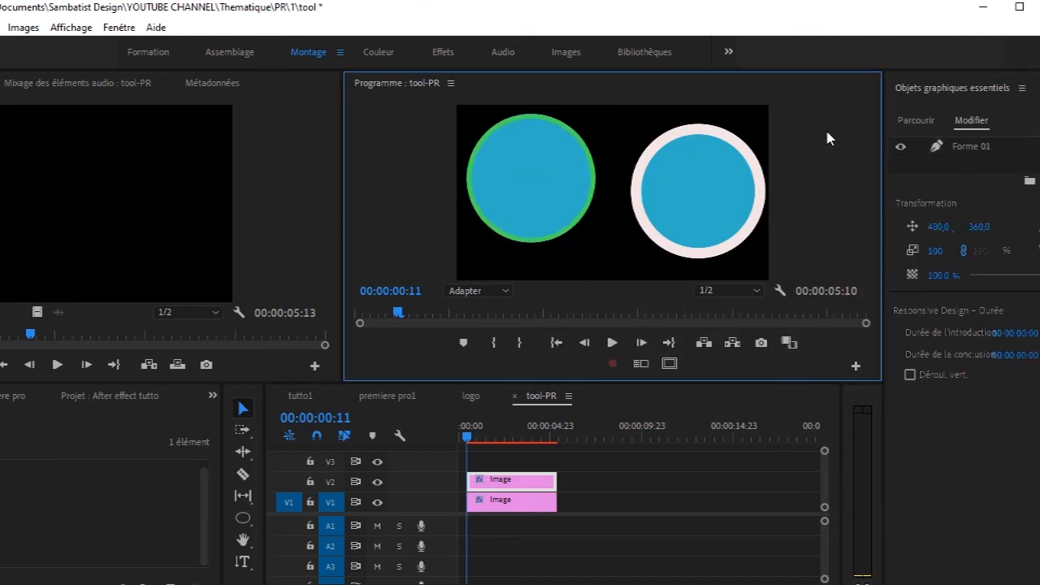
Step: Duplicate the green-outlined circle onto track V3, placed at about 483.9, 428, and fill the copy bright yellow
left_click_drag(528, 485, 520, 461)
left_click_drag(529, 203, 611, 232)
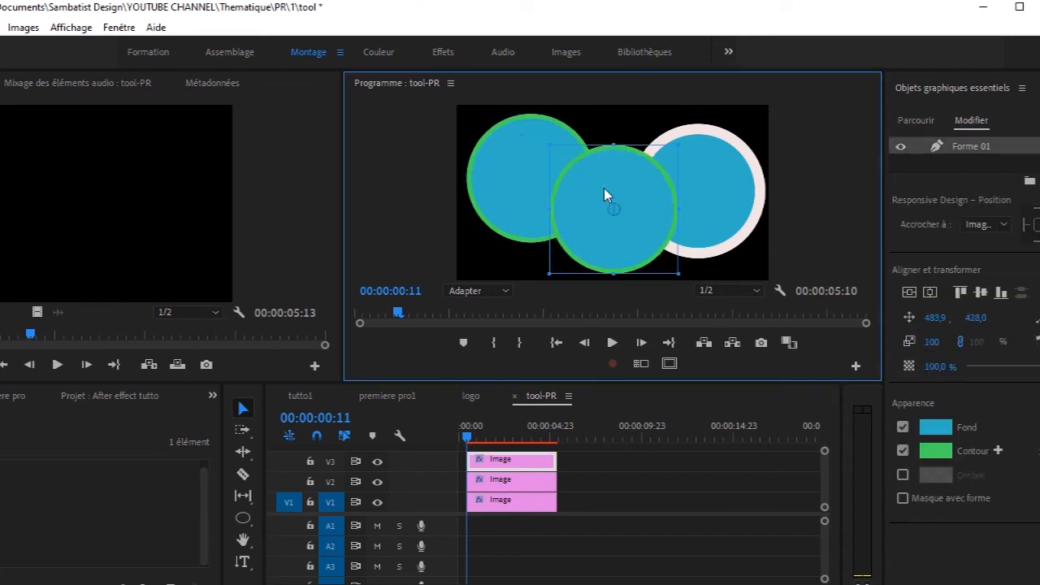
left_click(934, 427)
left_click(470, 300)
left_click(447, 460)
left_click(611, 233)
Step: Change the yellow circle's stroke to dark green, make it thicker, and deselect the circle
left_click(934, 451)
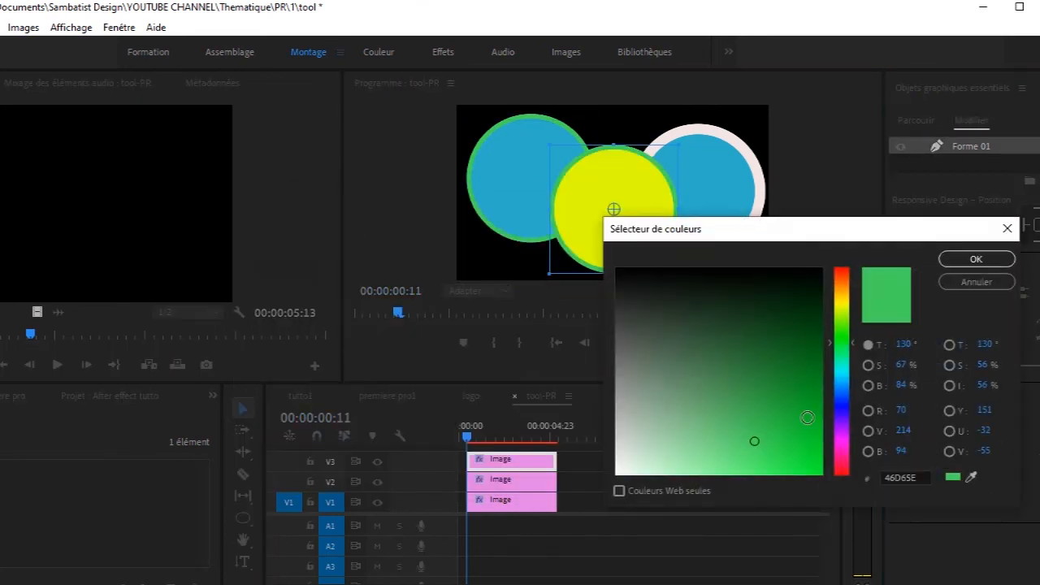
left_click_drag(803, 466, 807, 271)
left_click(976, 258)
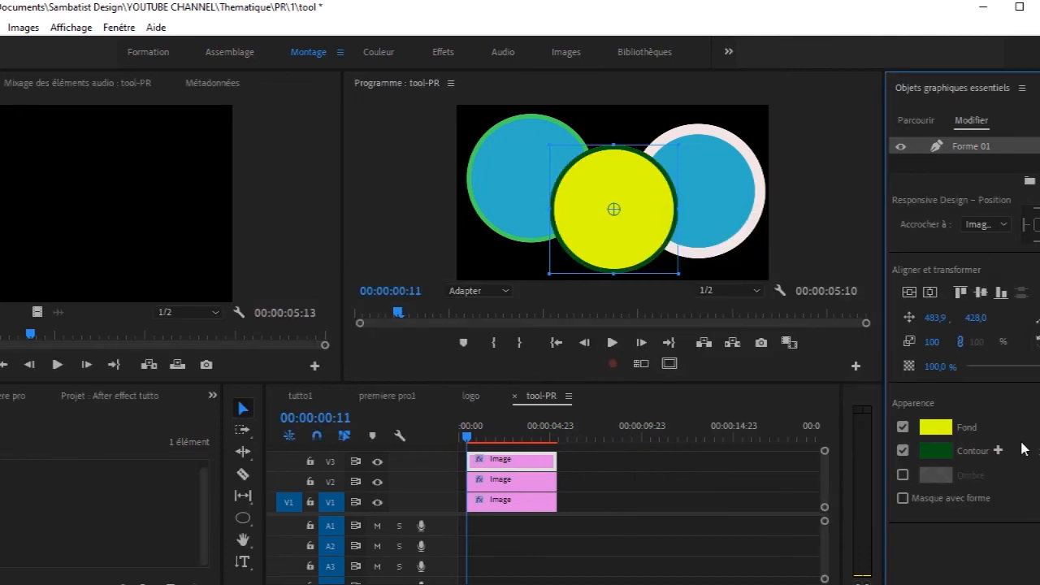
left_click_drag(1025, 452, 1032, 452)
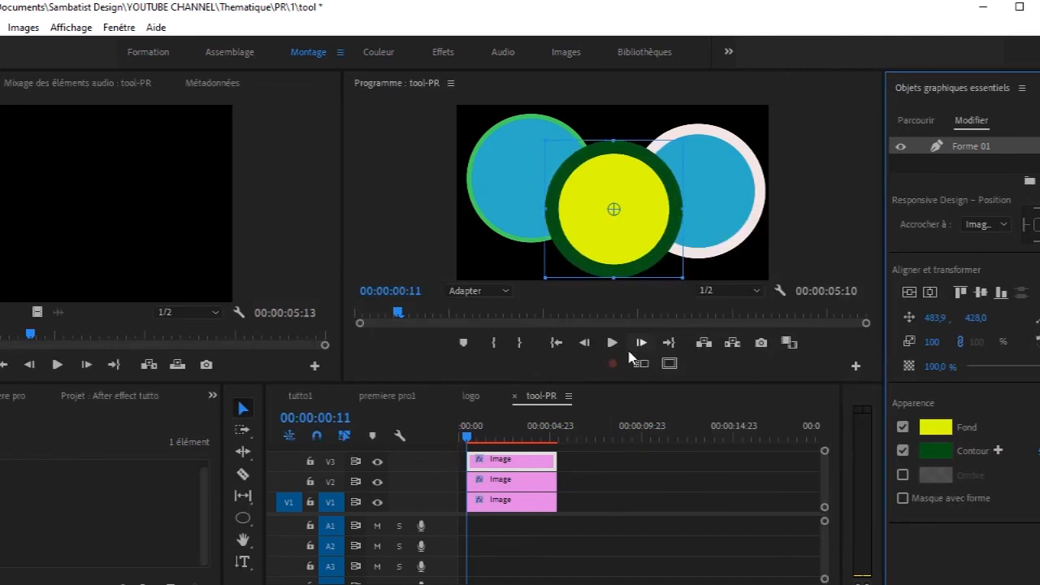
left_click(515, 262)
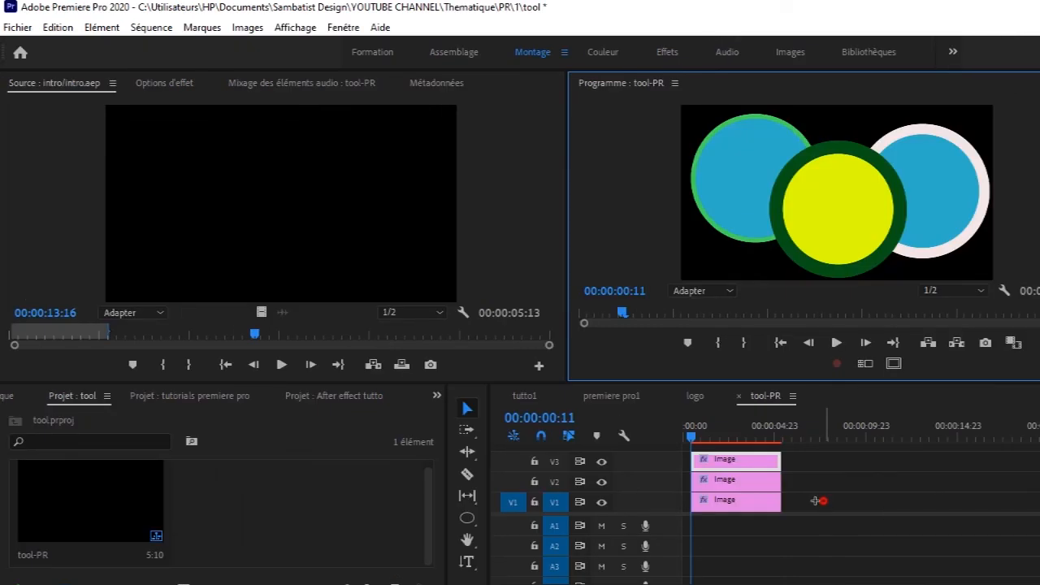